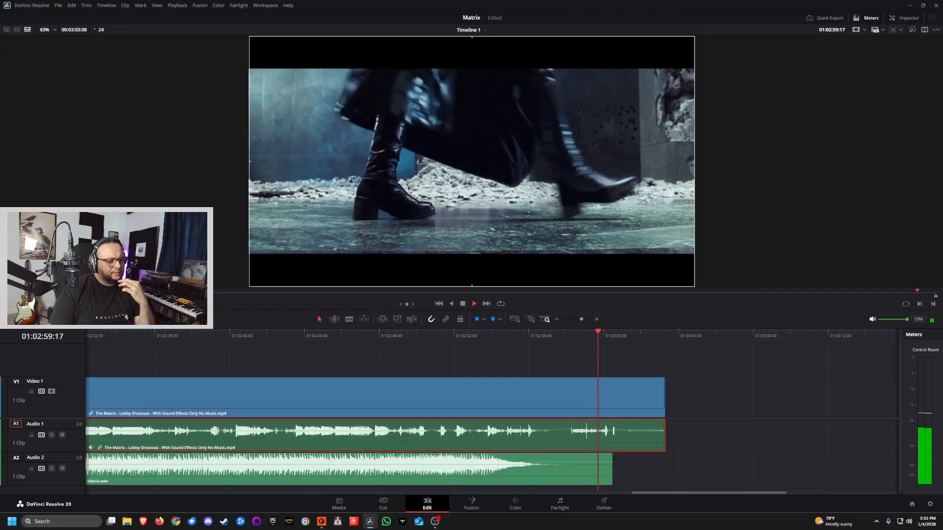
# Stop the video playback, switch to the Matrix song in Reason and return its playhead to bar 1.
pyautogui.press('space')
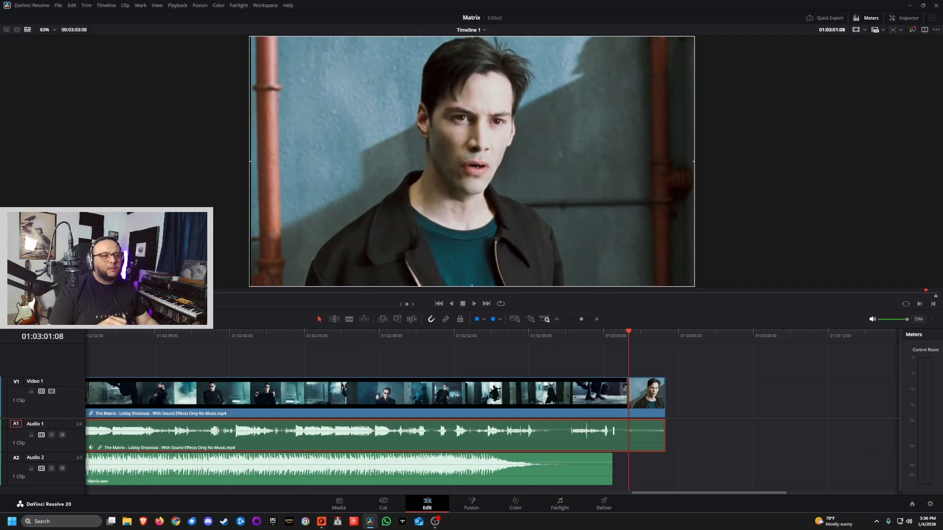
pyautogui.hotkey('alt', 'Tab')
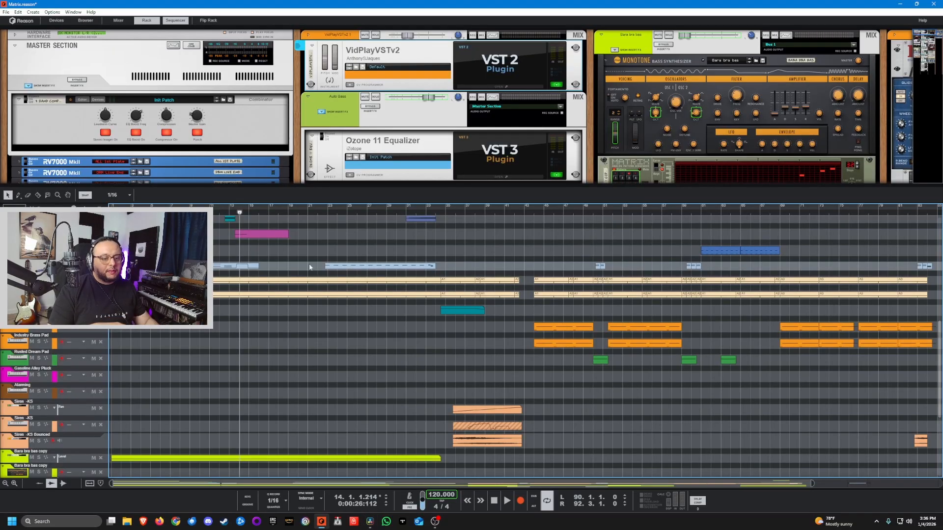
pyautogui.moveTo(253, 192); pyautogui.dragTo(2, 166)
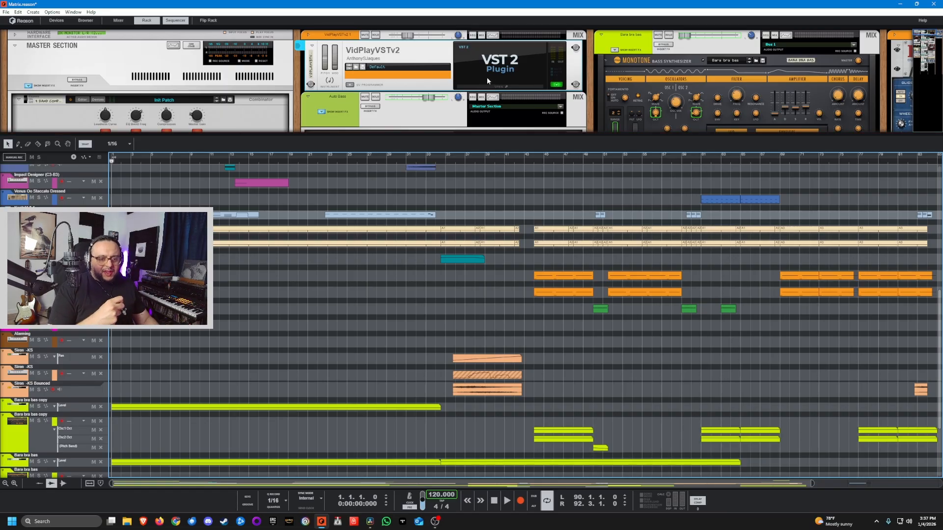
# Look through the song's whole track list in the sequencer, from the Transport track to the bass tracks at the end.
pyautogui.scroll(-3, 337, 261)
pyautogui.scroll(6, 338, 262)
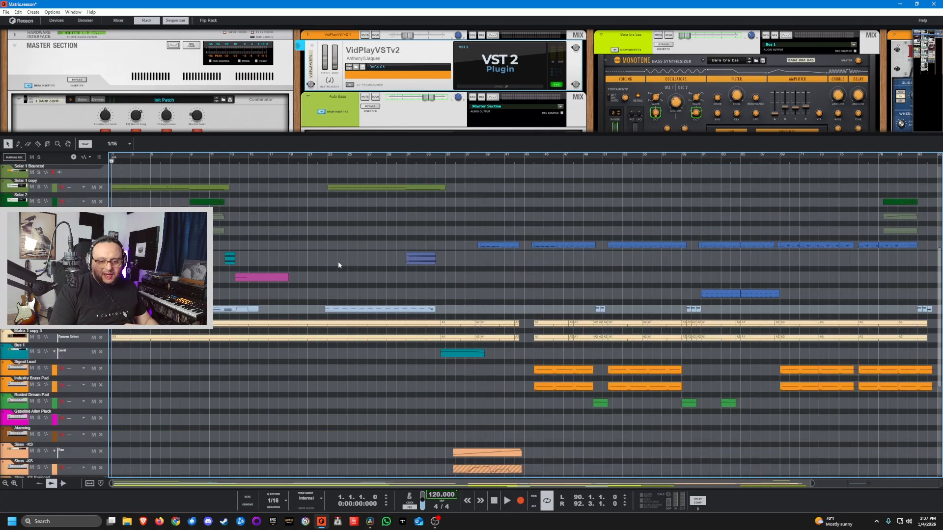
pyautogui.scroll(-6, 337, 263)
pyautogui.scroll(11, 338, 262)
pyautogui.scroll(-2, 331, 260)
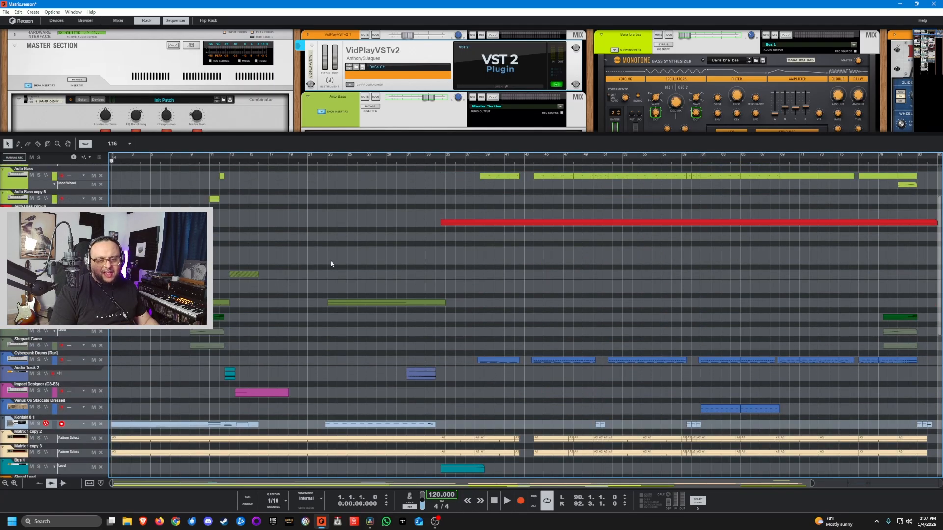
pyautogui.scroll(2, 324, 248)
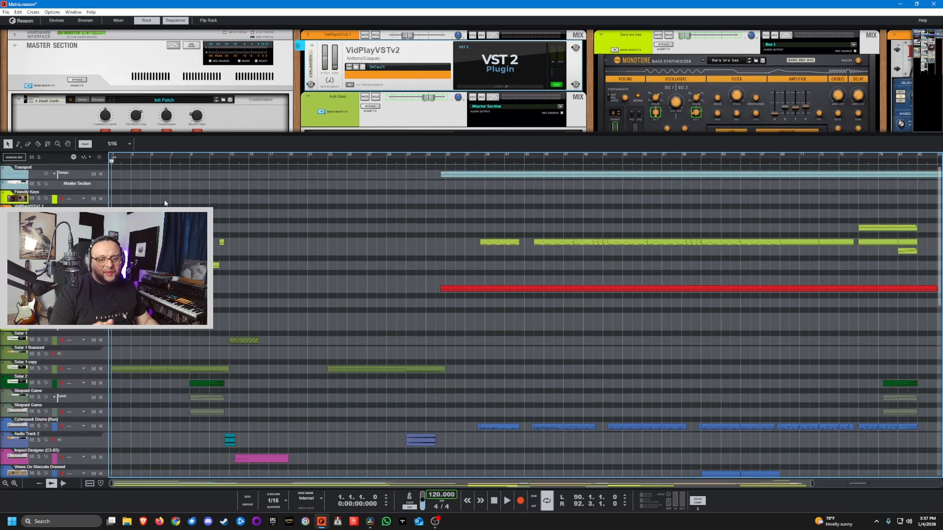
pyautogui.scroll(-6, 260, 231)
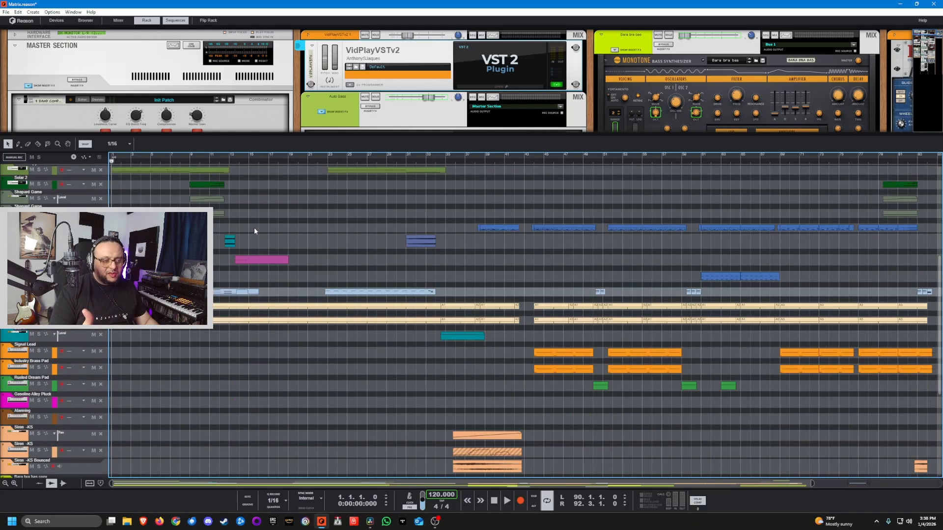
pyautogui.scroll(-5, 251, 229)
pyautogui.scroll(8, 222, 219)
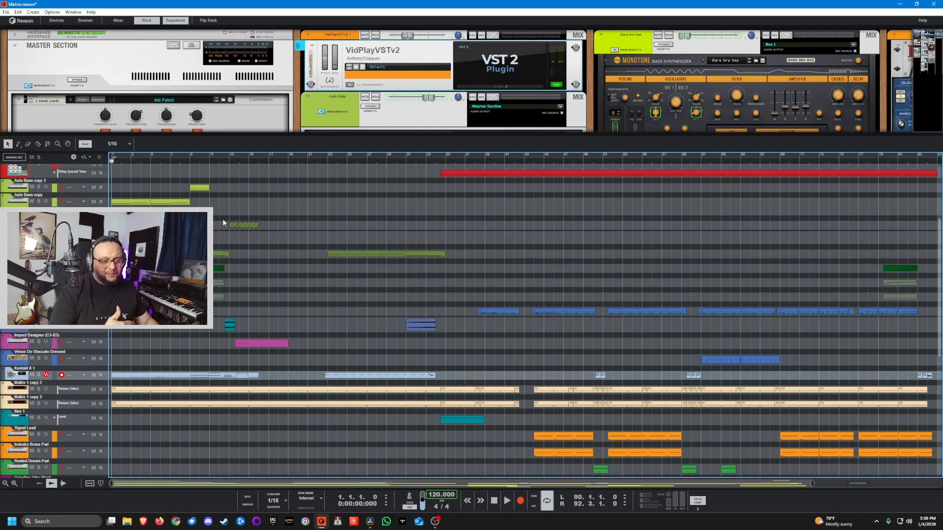
pyautogui.scroll(4, 222, 219)
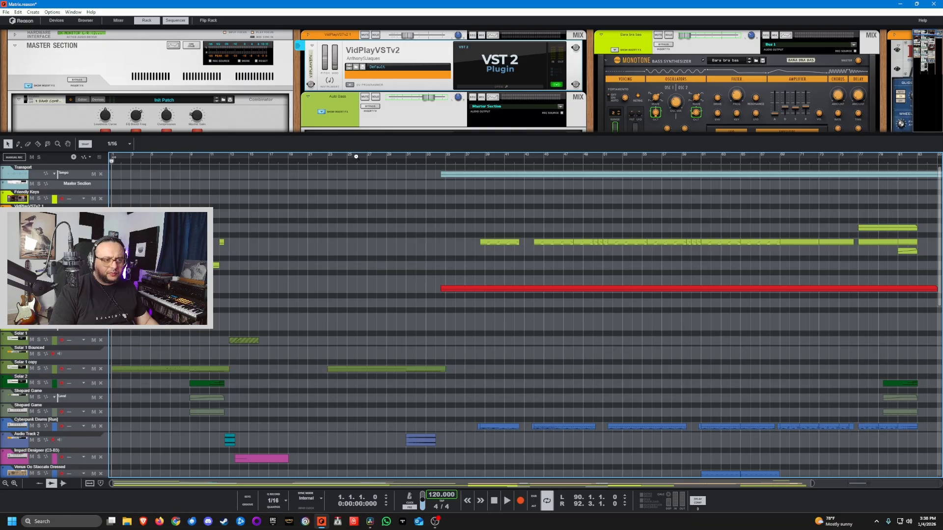
# Enlarge the rack over the sequencer until it fills the window, with the VidPlayVSTv2 device in view.
pyautogui.click(369, 55)
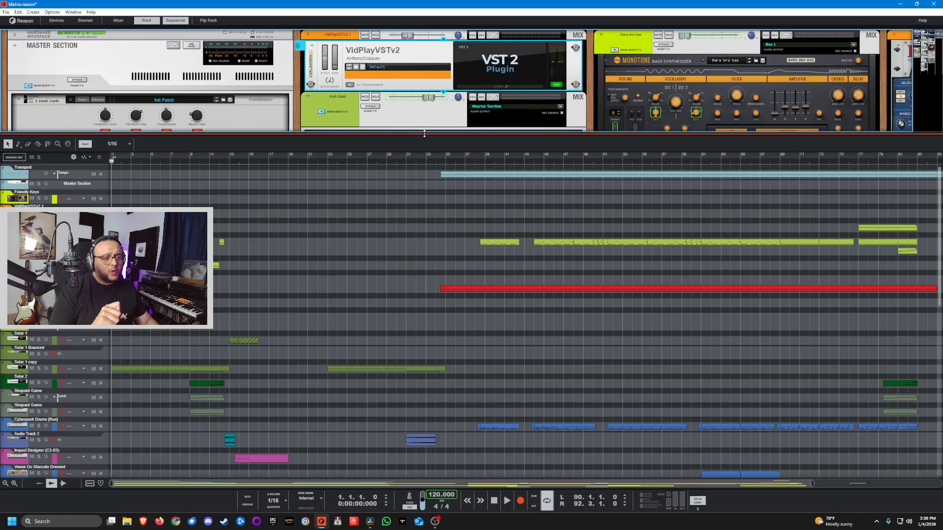
pyautogui.scroll(-10, 426, 122)
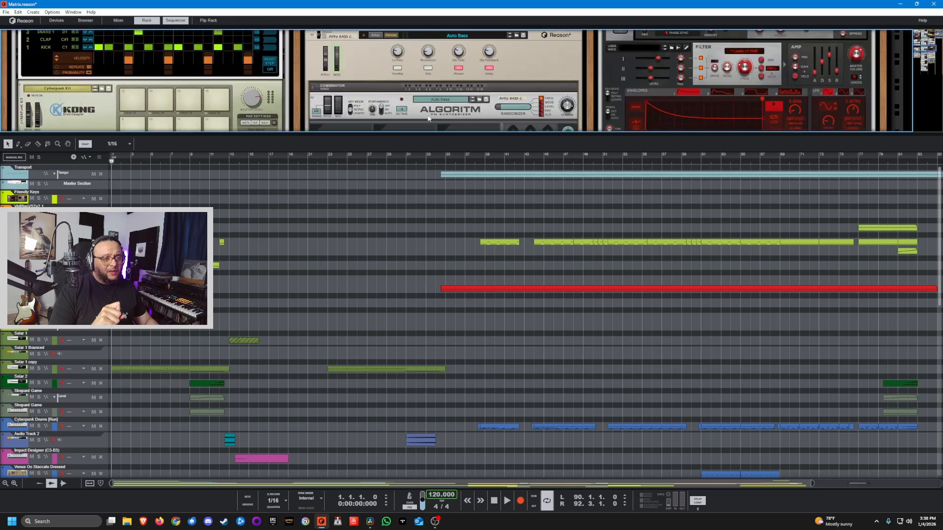
pyautogui.scroll(10, 428, 118)
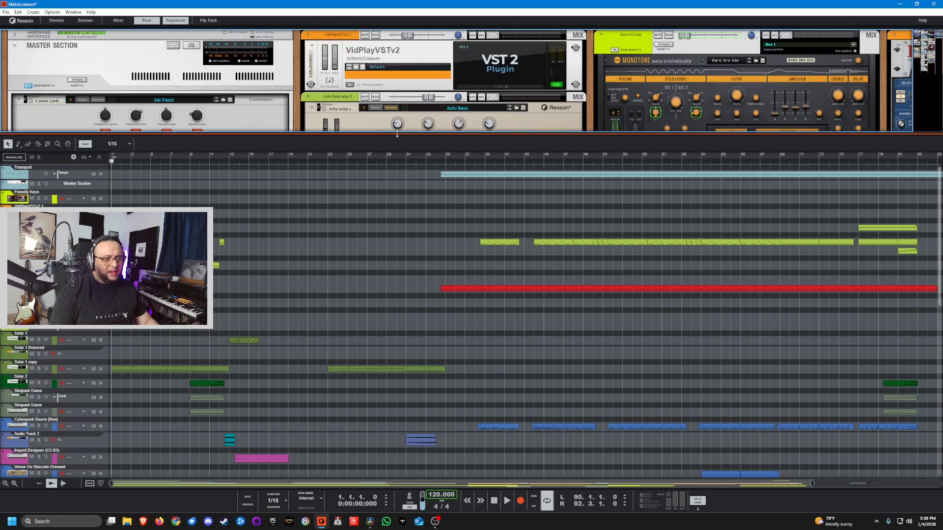
pyautogui.moveTo(397, 133); pyautogui.dragTo(397, 292)
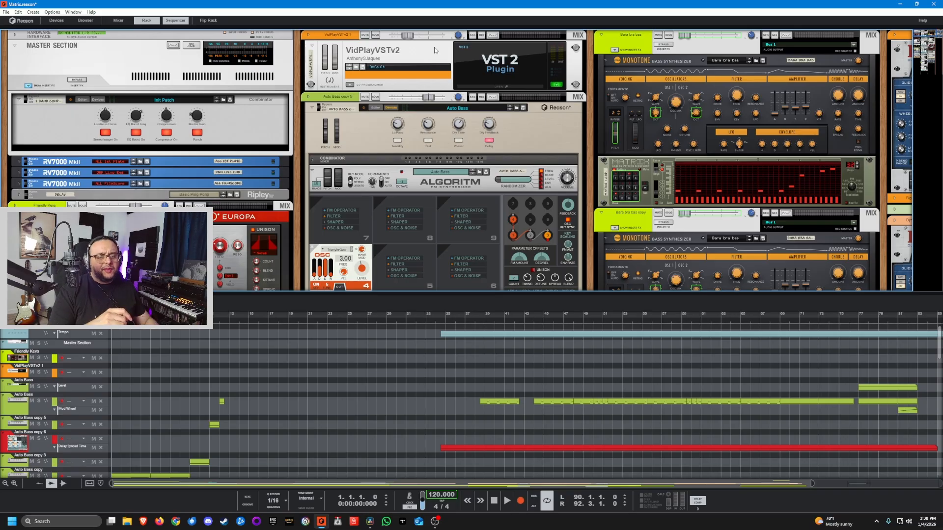
pyautogui.moveTo(438, 295); pyautogui.dragTo(419, 523)
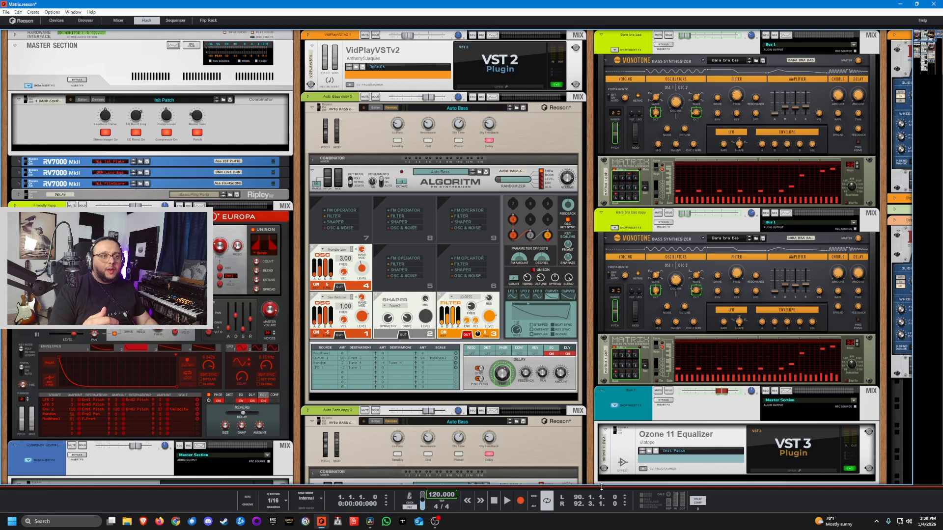
# Open the VidPlayVSTv2 video window, enlarge it slightly and set it to keep open.
pyautogui.click(377, 59)
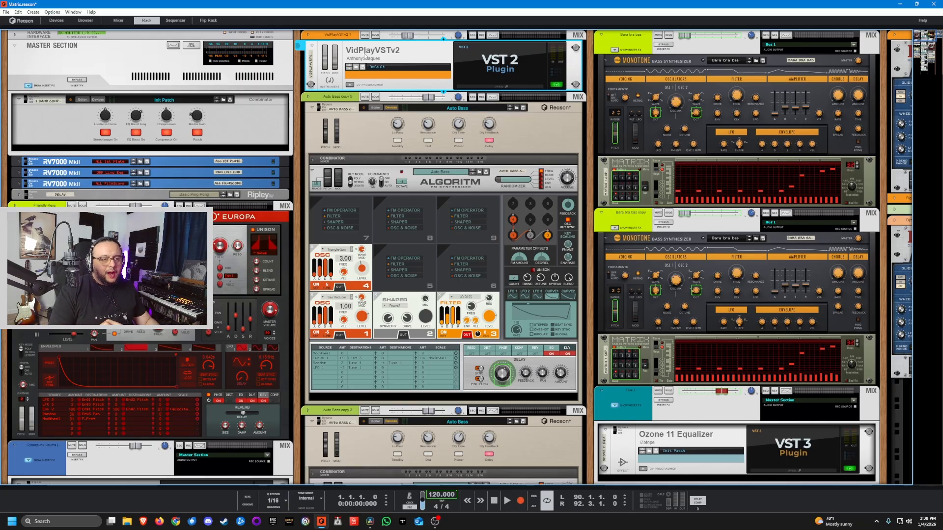
pyautogui.doubleClick(502, 71)
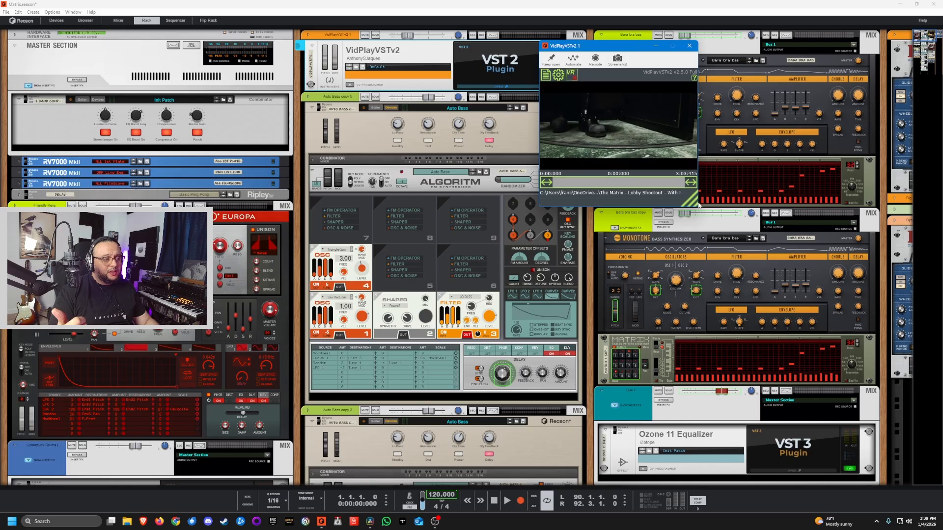
pyautogui.moveTo(694, 203); pyautogui.dragTo(706, 210)
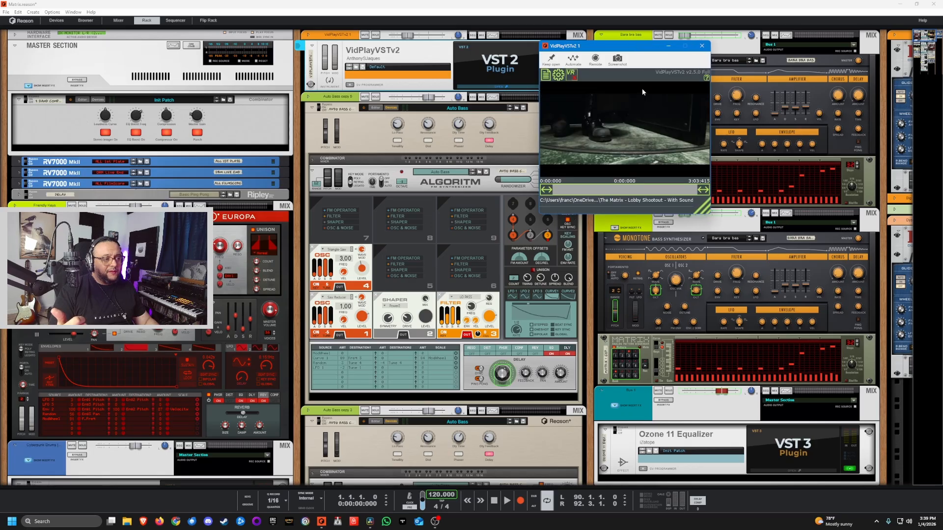
pyautogui.moveTo(631, 46)
pyautogui.mouseDown()
pyautogui.moveTo(602, 57)
pyautogui.moveTo(662, 62)
pyautogui.moveTo(622, 50)
pyautogui.mouseUp()
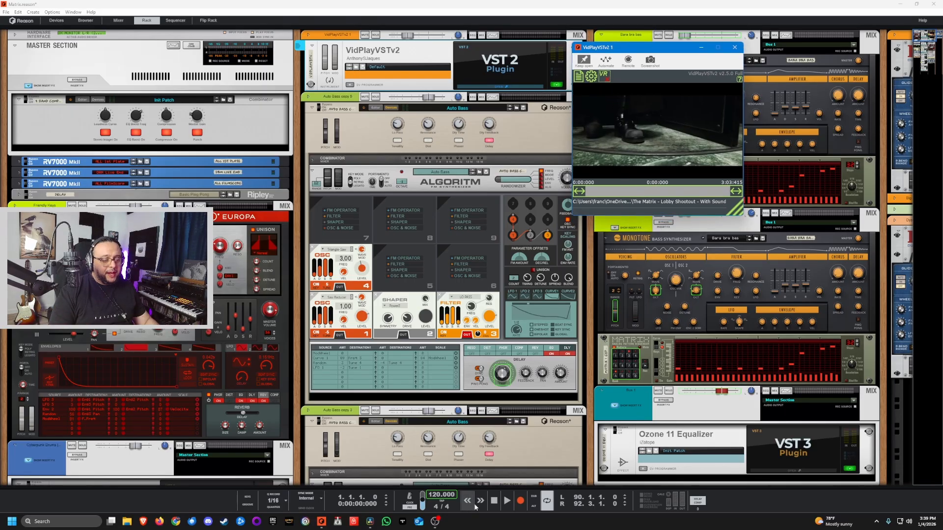
# Play the first moments of the song to preview the synced video, and close the video window after stopping.
pyautogui.click(505, 505)
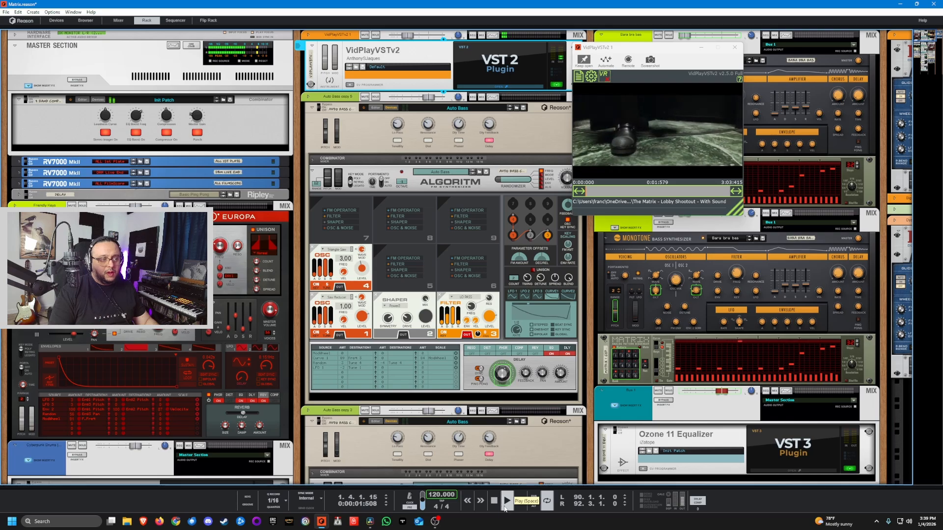
pyautogui.click(494, 502)
pyautogui.click(715, 80)
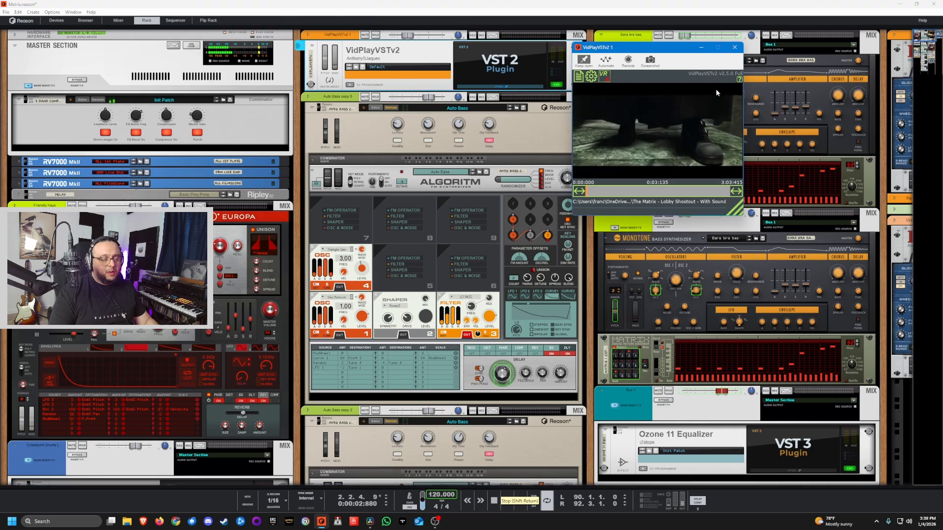
pyautogui.click(734, 47)
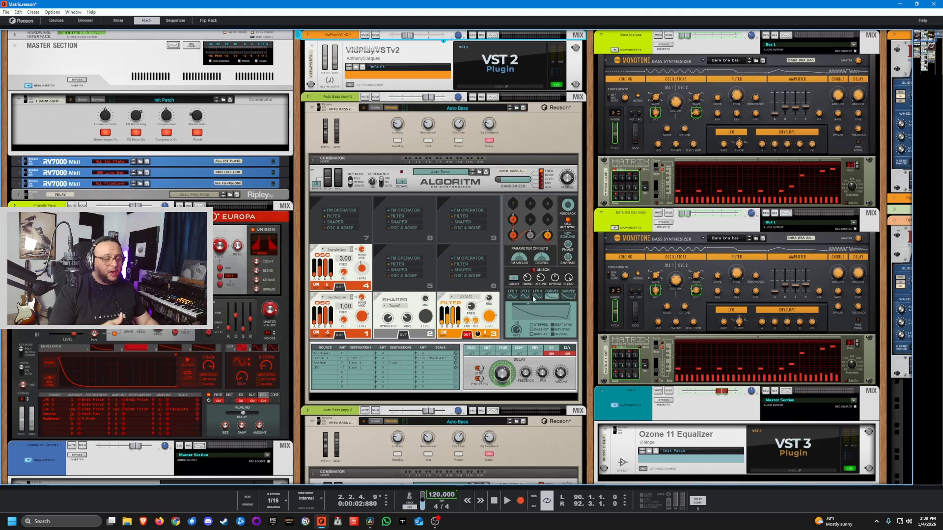
# Shrink the rack to a narrow strip above the sequencer and return the playhead to bar 1.
pyautogui.moveTo(495, 486); pyautogui.dragTo(497, 190)
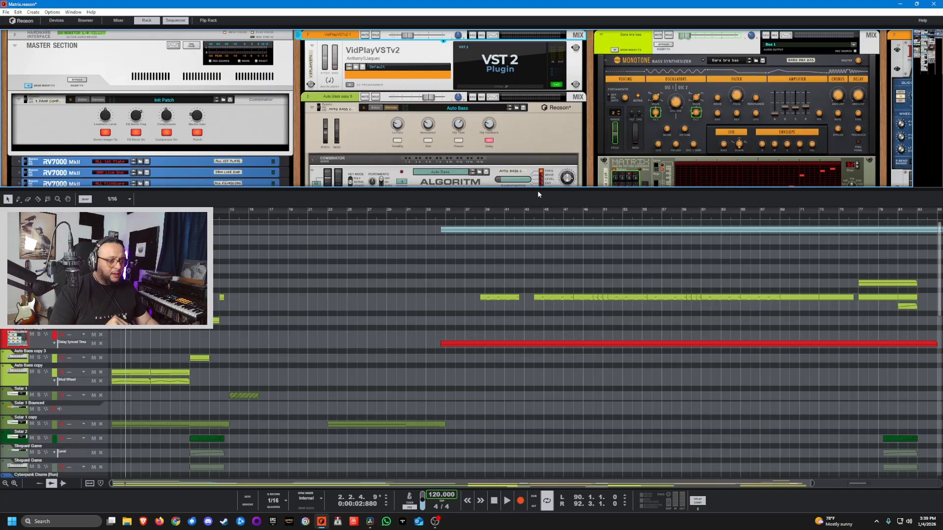
pyautogui.moveTo(538, 188); pyautogui.dragTo(546, 105)
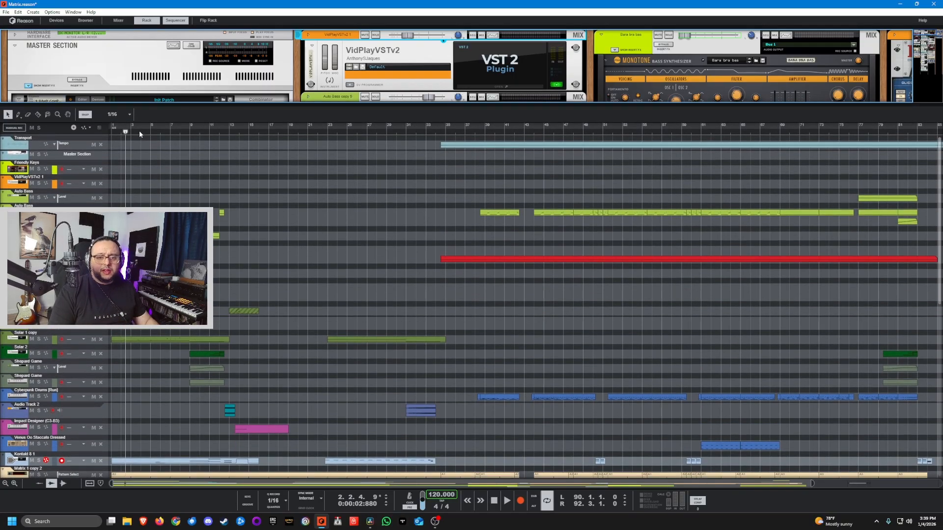
pyautogui.moveTo(139, 131); pyautogui.dragTo(33, 133)
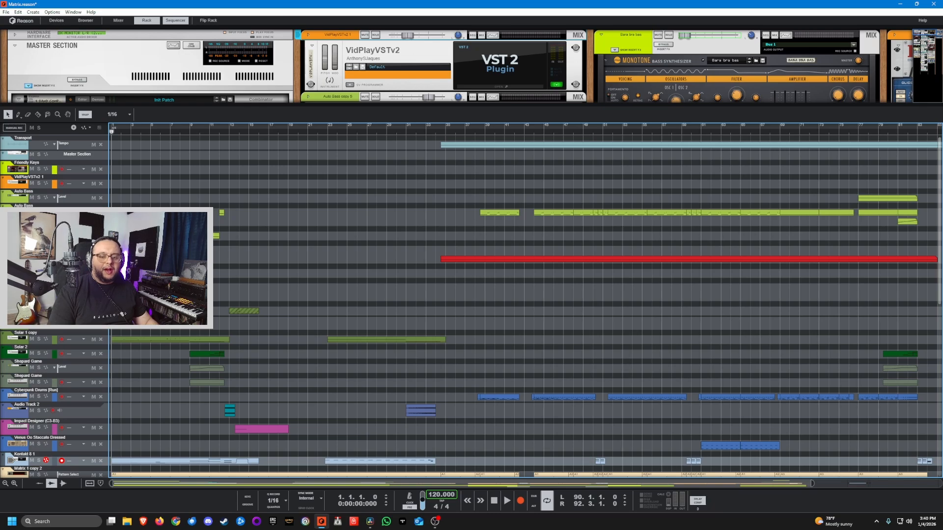
# Solo the Auto Bass tracks and enlarge the rack to show the Algoritm synthesizer with its delay section.
pyautogui.click(39, 235)
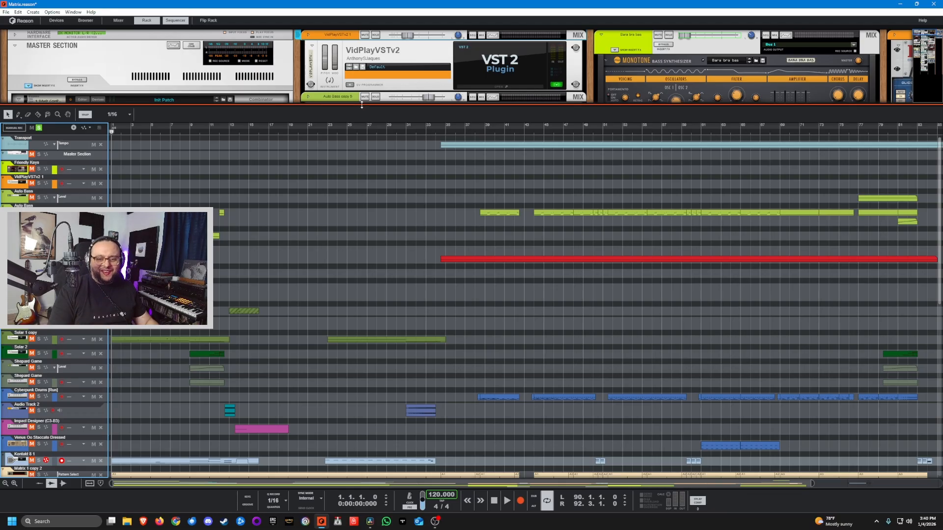
pyautogui.moveTo(365, 104); pyautogui.dragTo(379, 296)
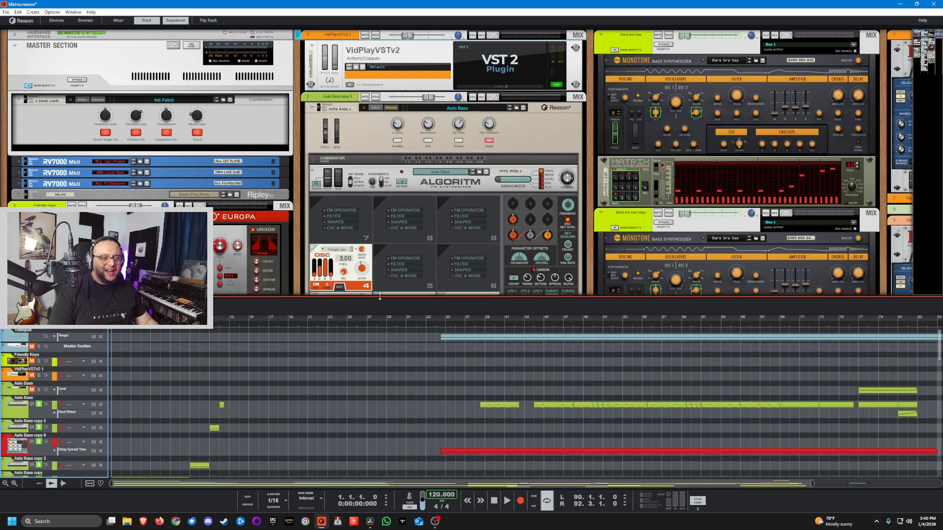
pyautogui.scroll(-2, 493, 208)
pyautogui.scroll(1, 494, 207)
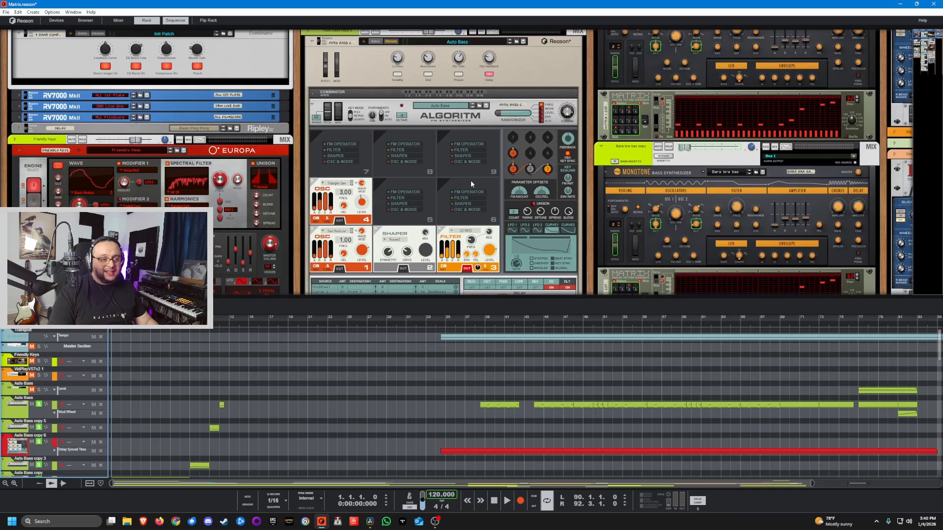
pyautogui.scroll(-1, 470, 183)
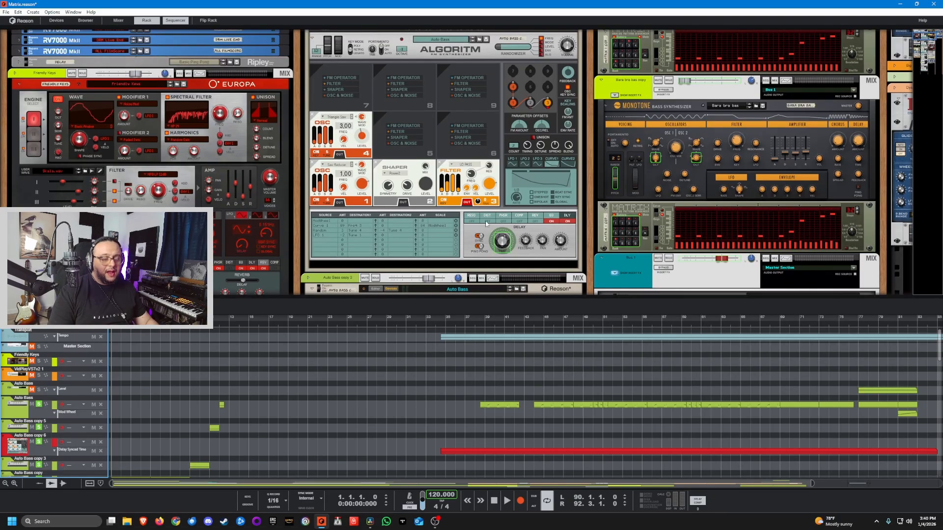
pyautogui.click(519, 198)
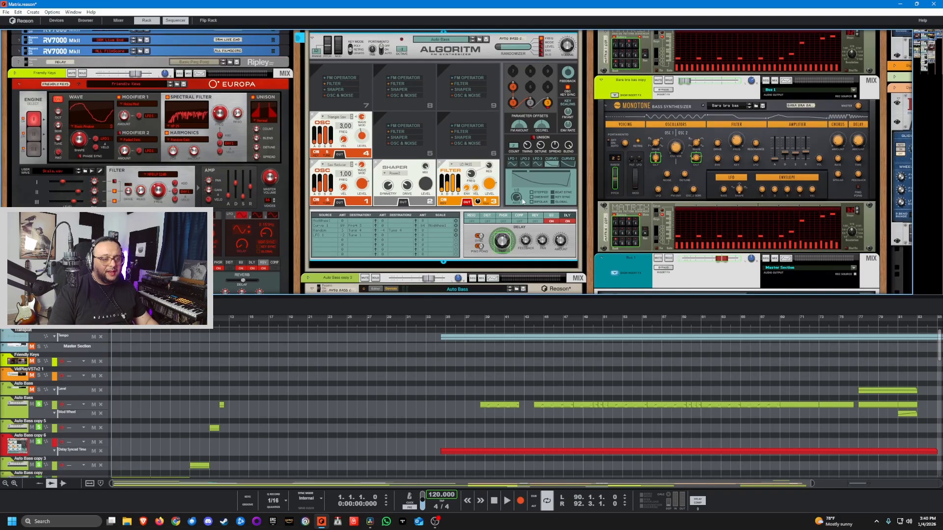
pyautogui.rightClick(516, 199)
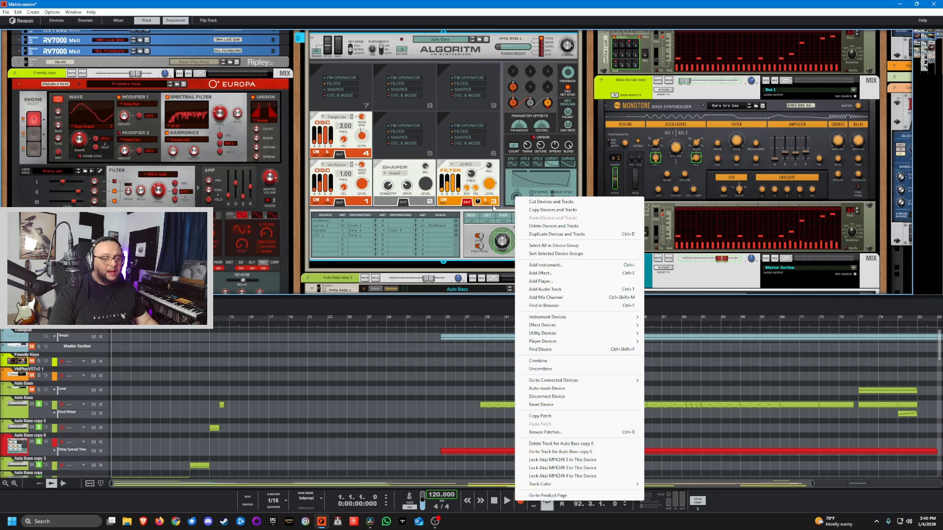
pyautogui.click(502, 204)
pyautogui.rightClick(505, 242)
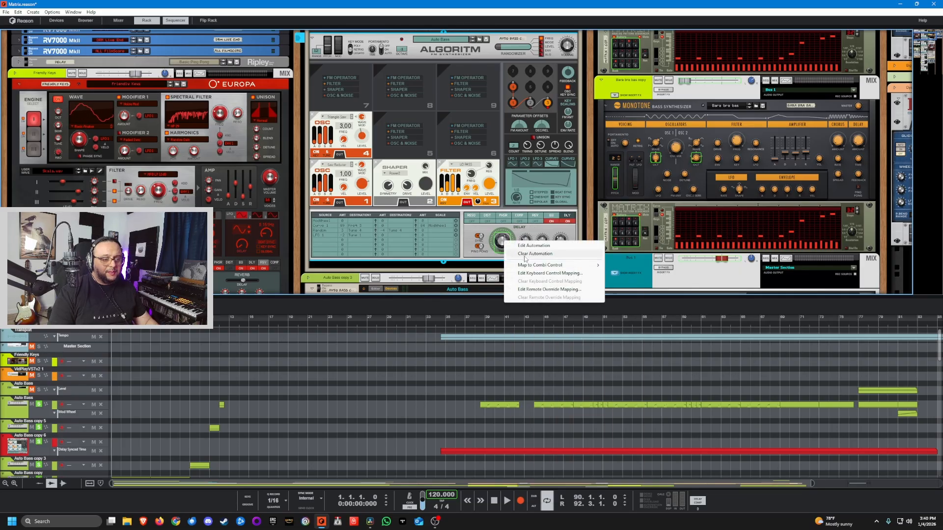
pyautogui.click(464, 228)
# Reduce the rack height to show more sequencer tracks and select the Auto Bass copy 3 track.
pyautogui.moveTo(470, 292); pyautogui.dragTo(469, 234)
pyautogui.scroll(1, 460, 181)
pyautogui.scroll(-1, 461, 181)
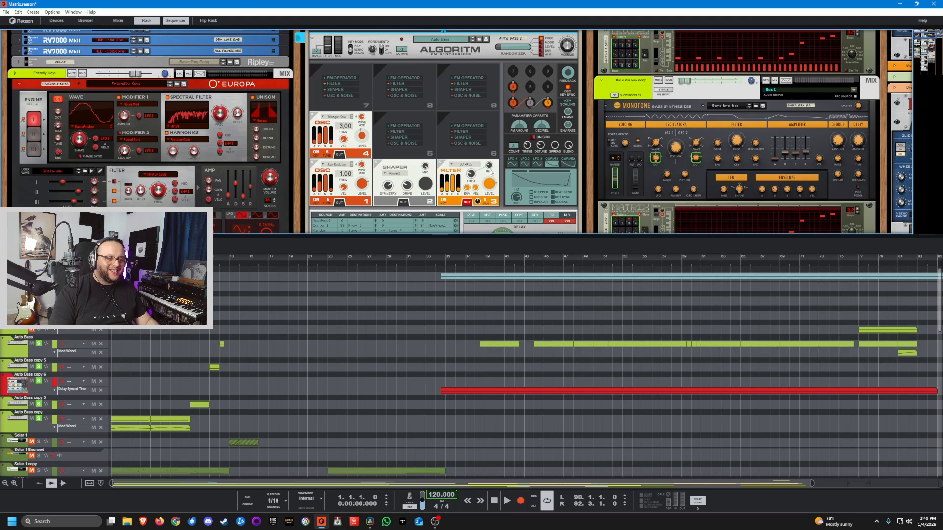
pyautogui.scroll(-2, 490, 171)
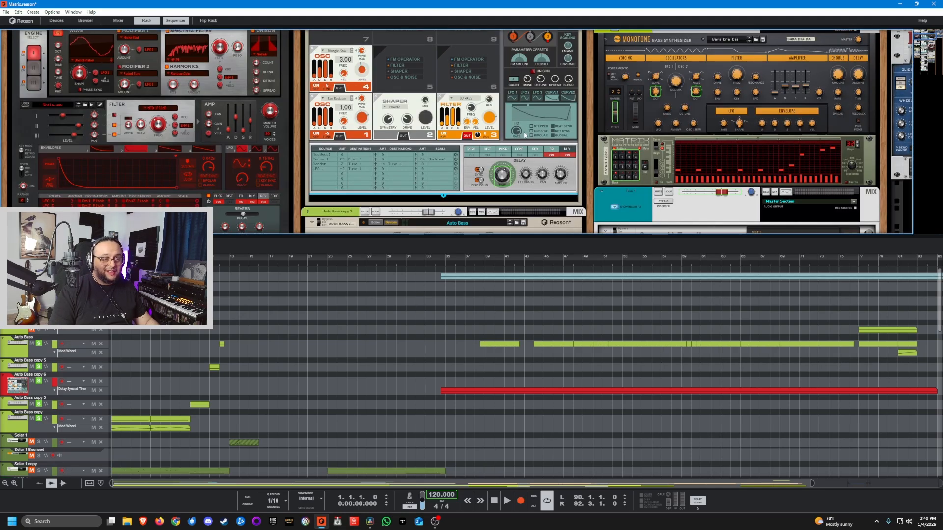
pyautogui.click(462, 314)
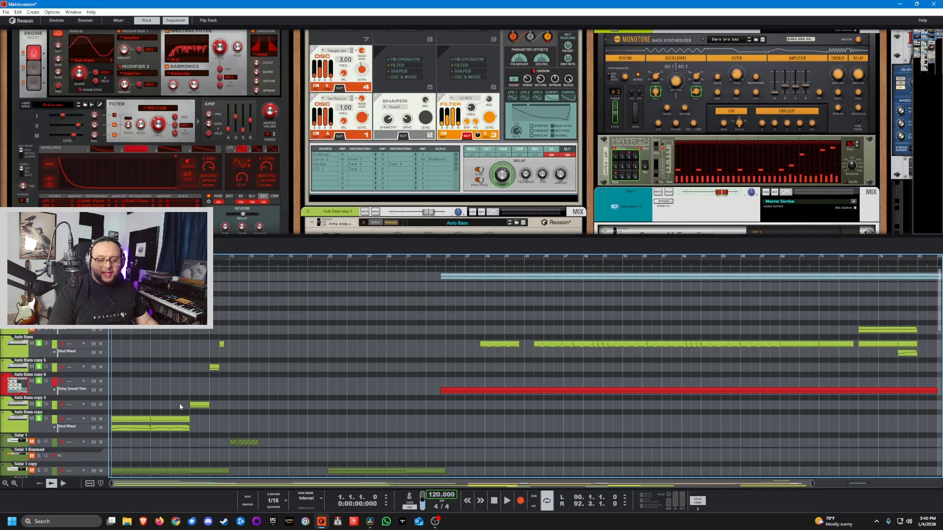
pyautogui.click(25, 403)
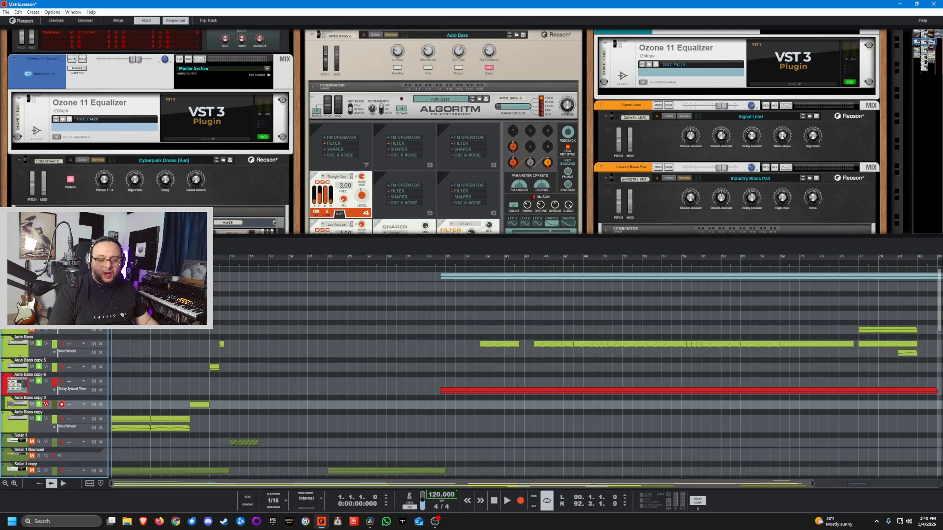
# Start playback of the soloed Auto Bass tracks and mute the VidPlayVSTv2 channel in the rack.
pyautogui.click(275, 383)
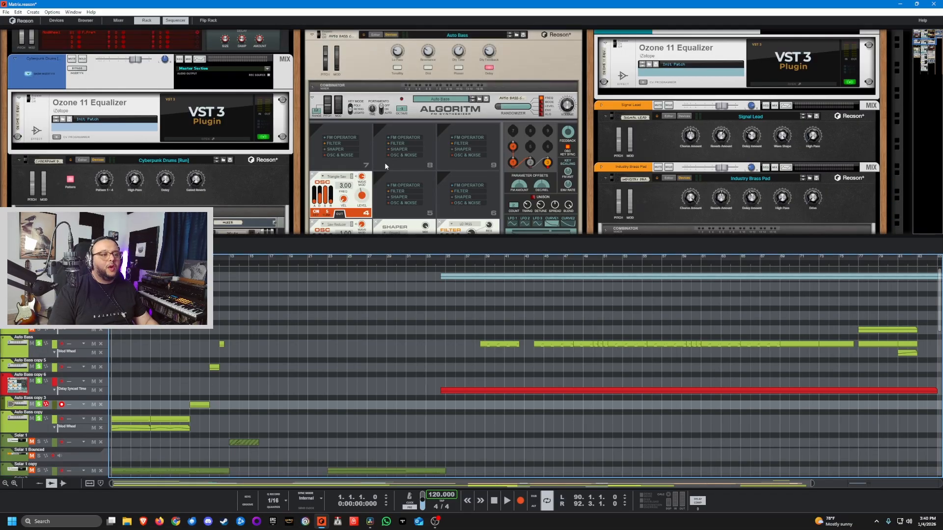
pyautogui.scroll(3, 508, 116)
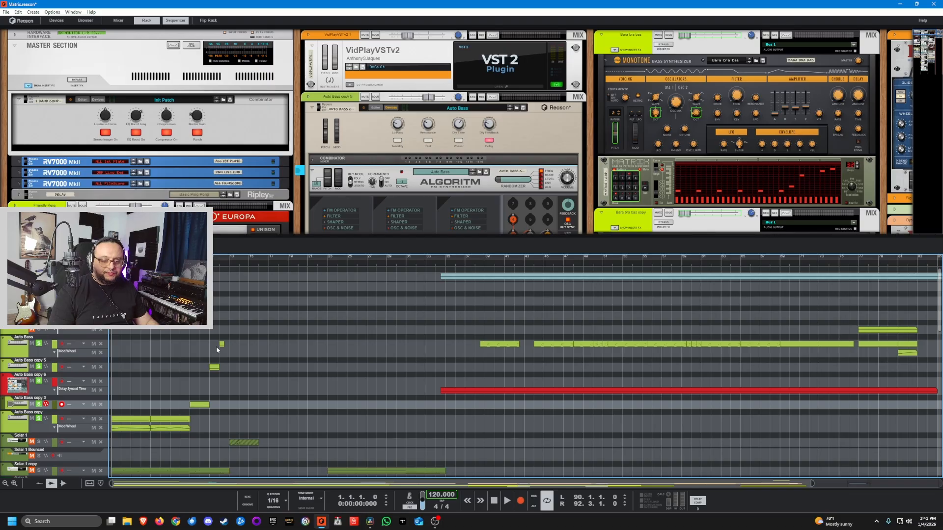
pyautogui.scroll(-3, 156, 340)
pyautogui.press('space')
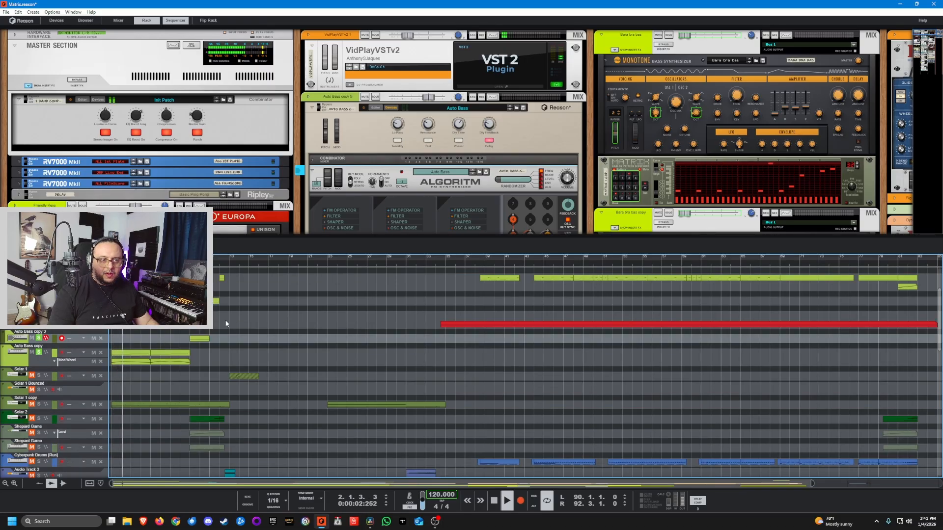
pyautogui.click(375, 35)
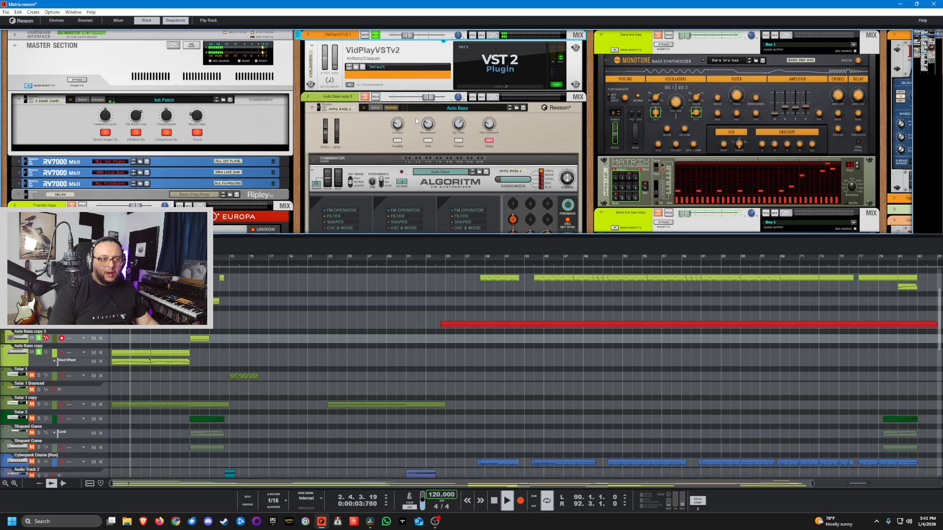
pyautogui.click(364, 35)
pyautogui.press('space')
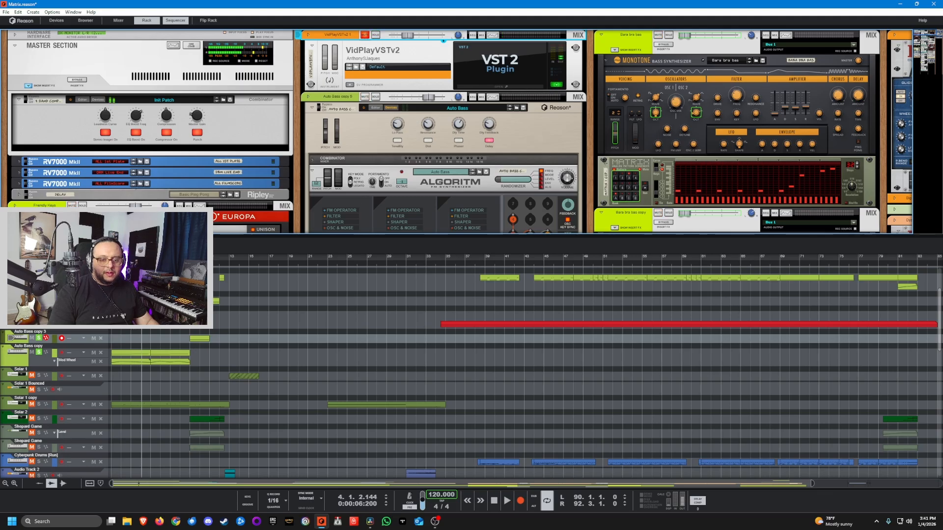
# Play the soloed Auto Bass tracks from bar 1 to about bar 13 and return the playhead to bar 1.
pyautogui.moveTo(141, 257); pyautogui.dragTo(111, 256)
pyautogui.press('space')
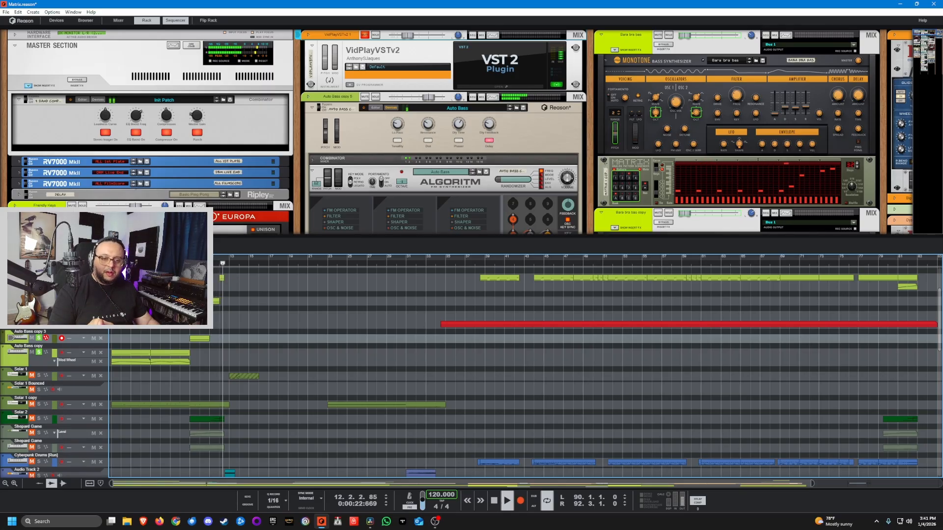
pyautogui.press('space')
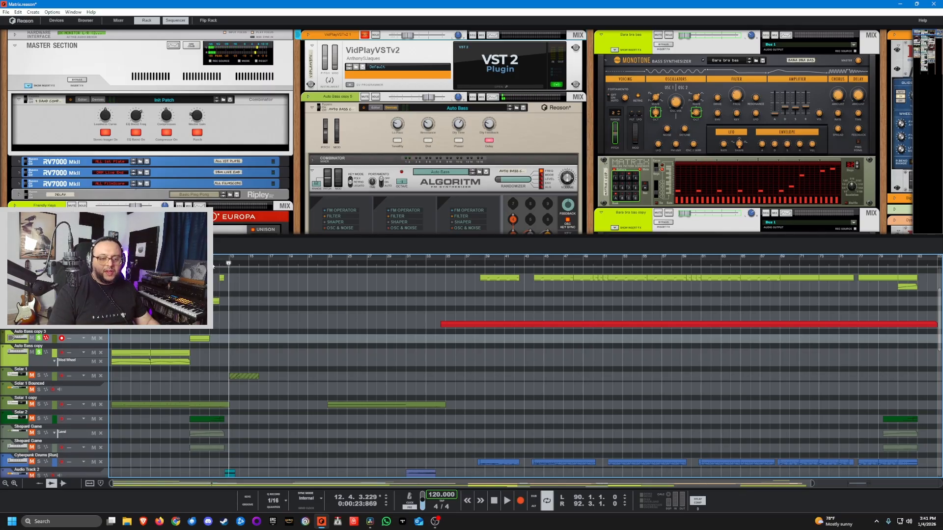
pyautogui.moveTo(212, 267); pyautogui.dragTo(111, 267)
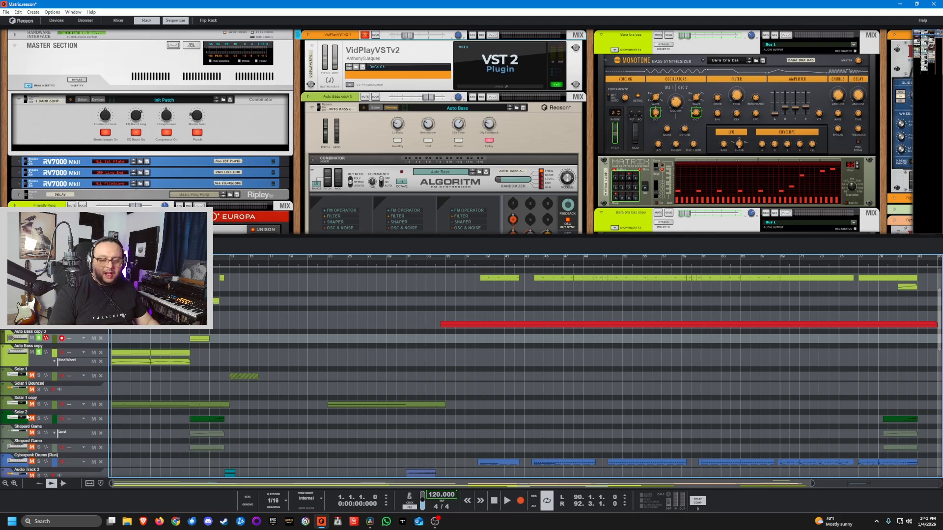
# Solo the Solar 1 copy track and play it from bar 1 while showing its Spitfire Audio Solar plugin window.
pyautogui.click(39, 404)
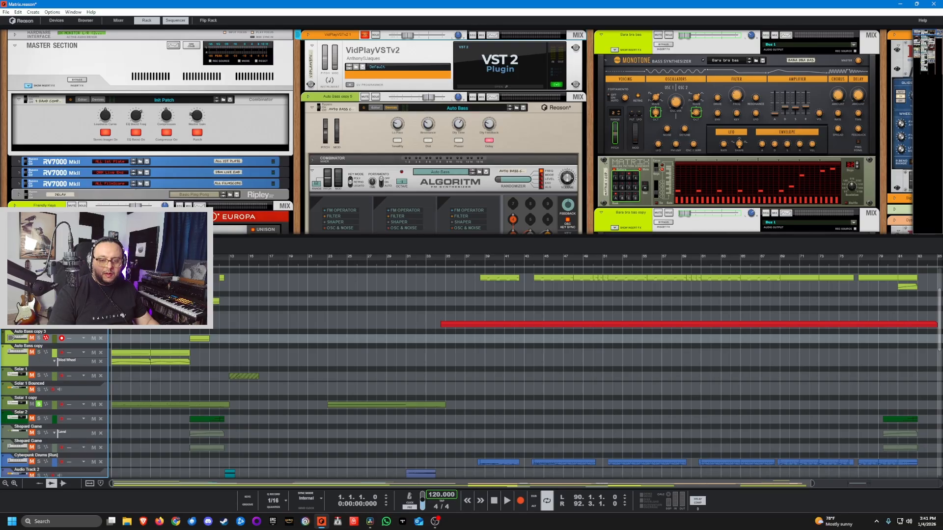
pyautogui.press('space')
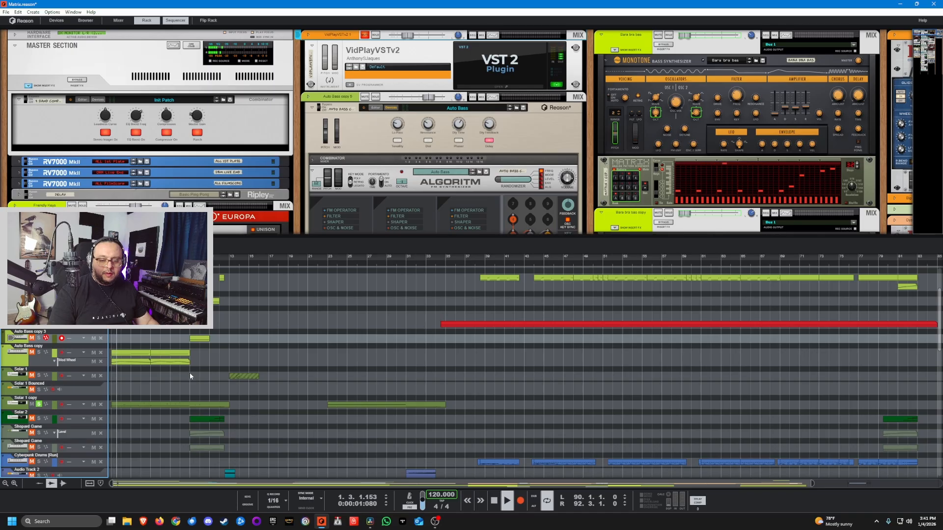
pyautogui.click(20, 404)
pyautogui.click(500, 66)
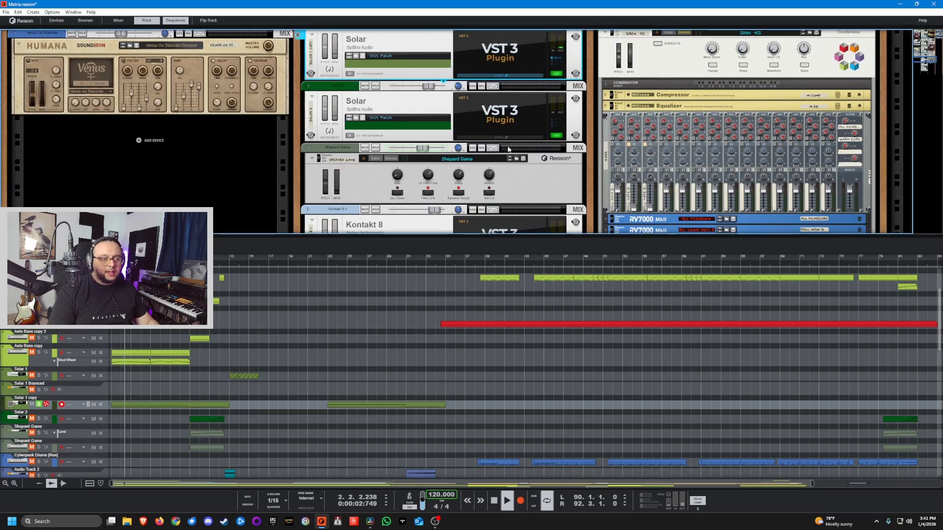
pyautogui.moveTo(173, 24); pyautogui.dragTo(600, 48)
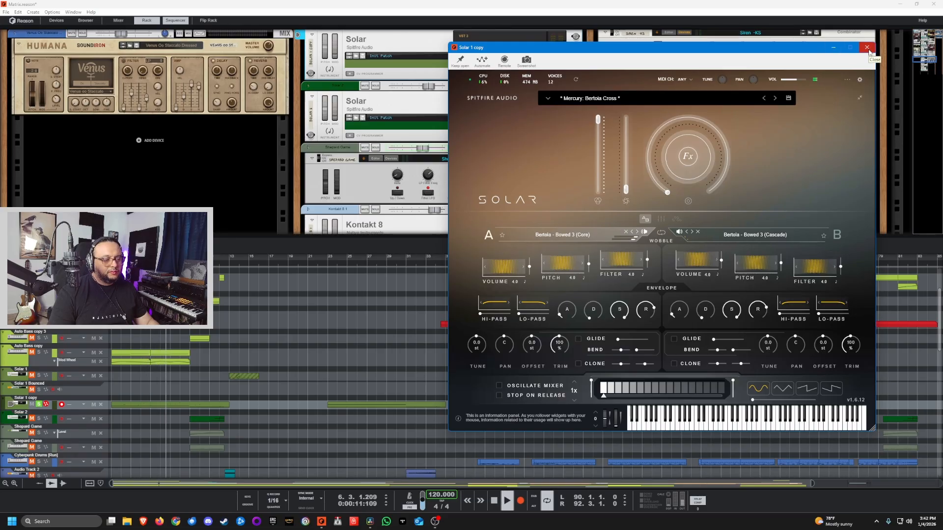
pyautogui.click(833, 47)
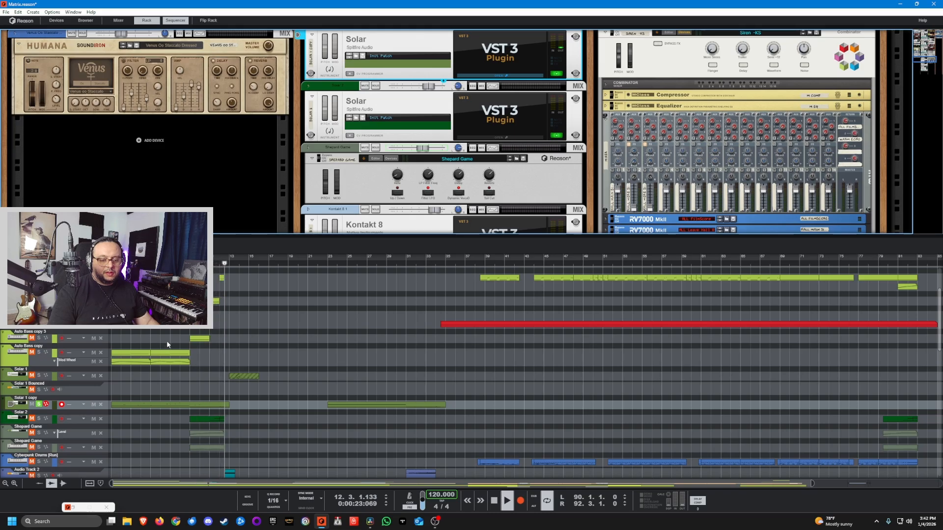
pyautogui.press('space')
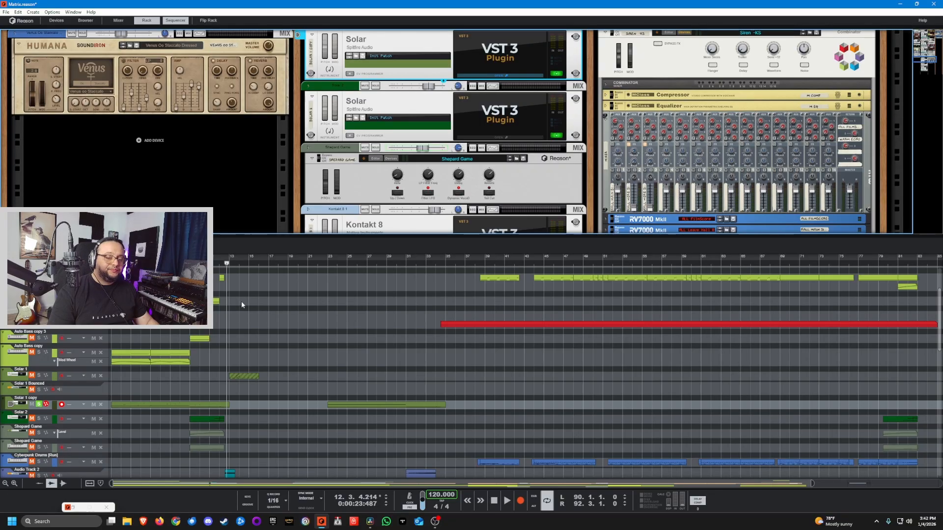
# Solo the Solar 2 and Shepard Game tracks and play them from bar 9 to about bar 13.
pyautogui.moveTo(211, 264); pyautogui.dragTo(189, 264)
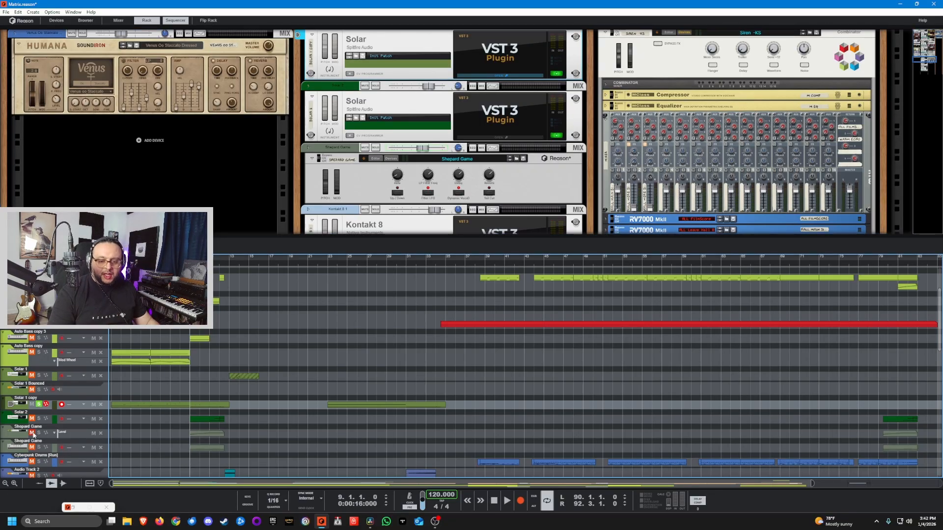
pyautogui.click(39, 418)
pyautogui.click(39, 433)
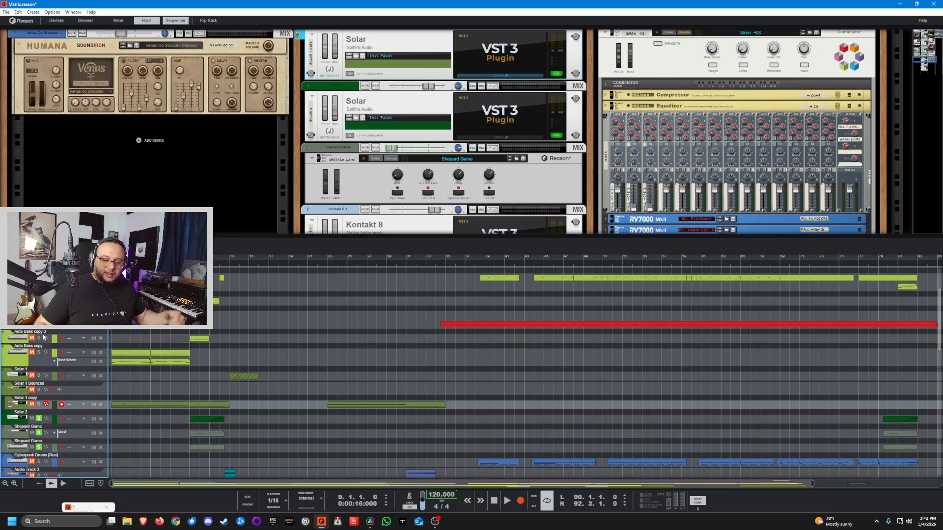
pyautogui.press('space')
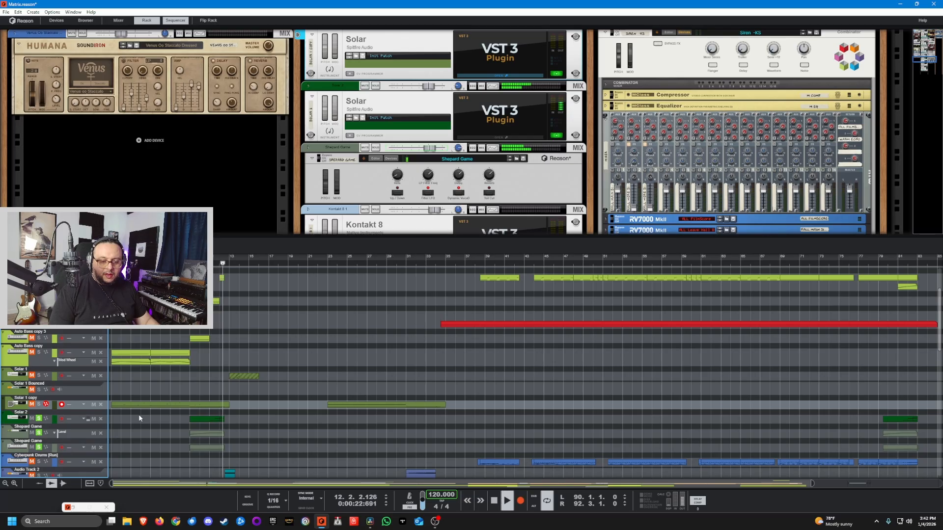
pyautogui.press('space')
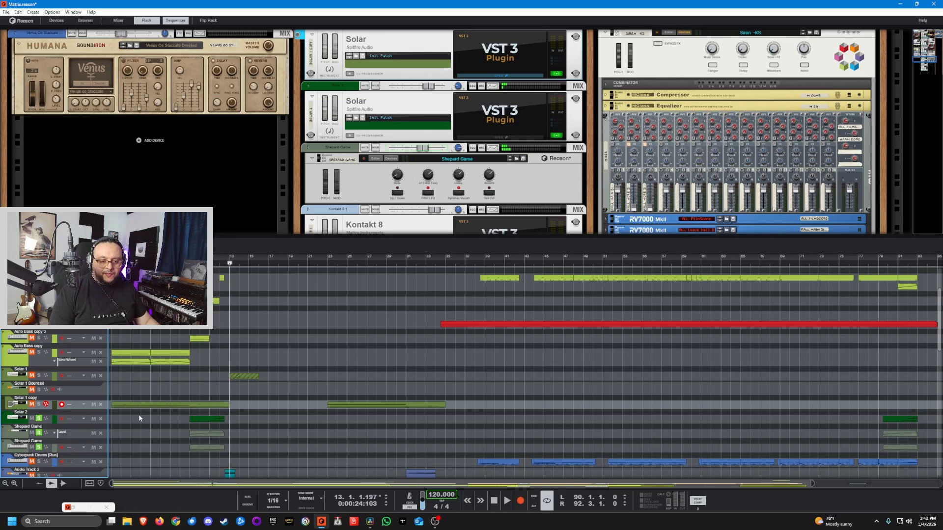
# Replay the end of the soloed Solar 2 and Shepard Game parts, starting in bar 12.
pyautogui.click(224, 264)
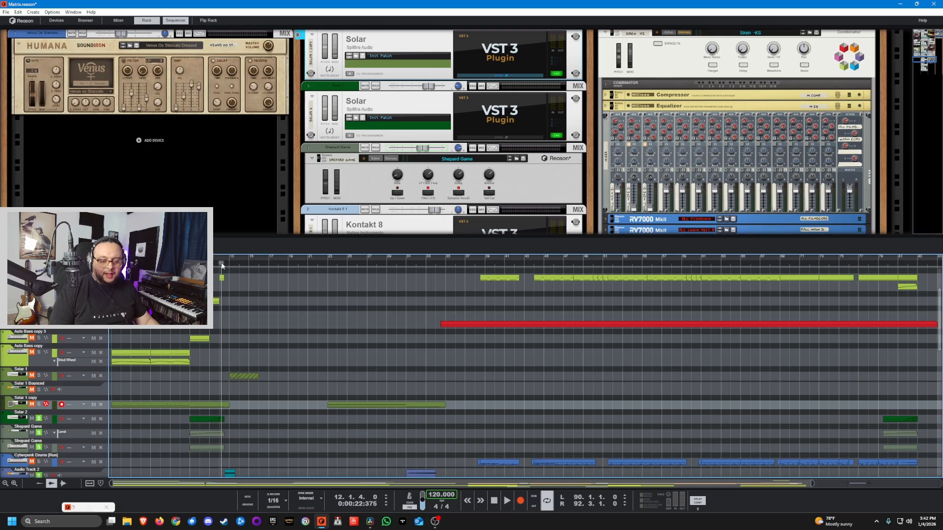
pyautogui.press('space')
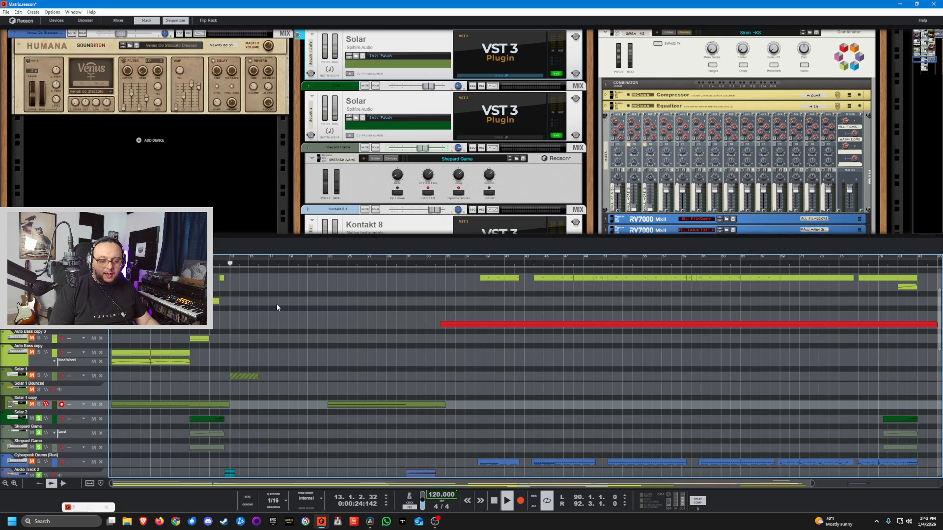
pyautogui.press('space')
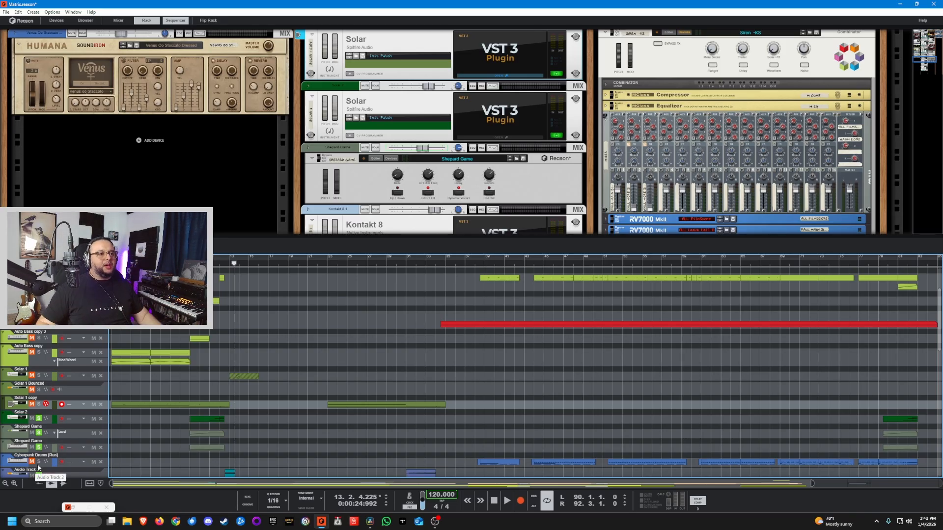
# Open the video window of the VidPlayVSTv2 device in the rack.
pyautogui.scroll(3, 568, 135)
pyautogui.scroll(10, 585, 129)
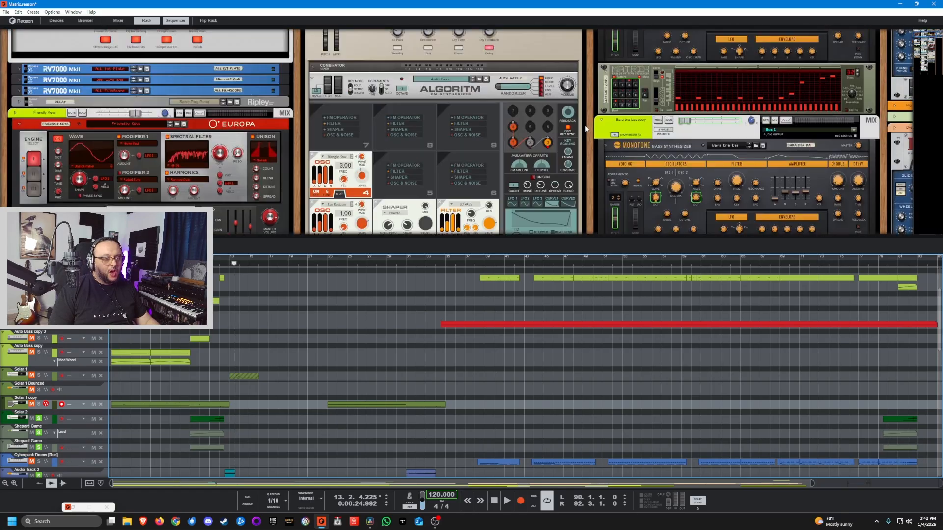
pyautogui.click(491, 69)
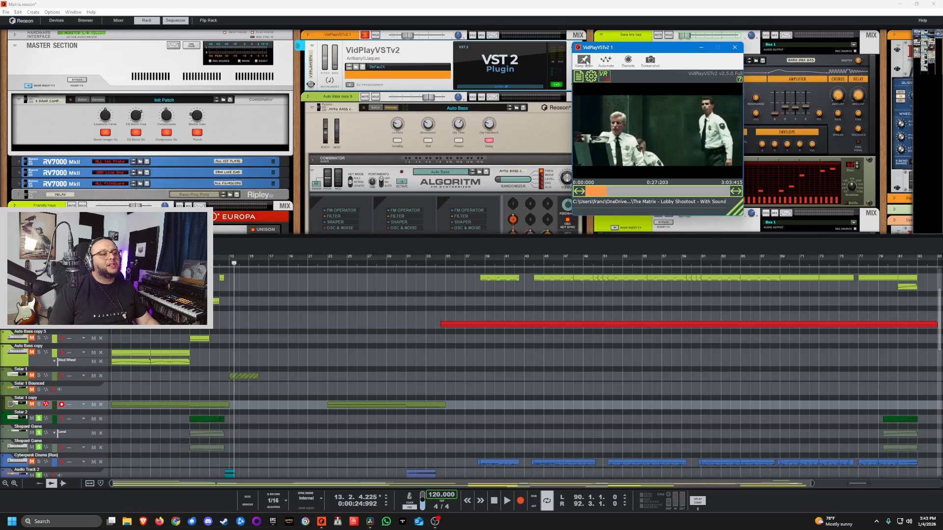
# Show the audio preferences with the list of available audio devices, and close them without changing the device.
pyautogui.click(18, 12)
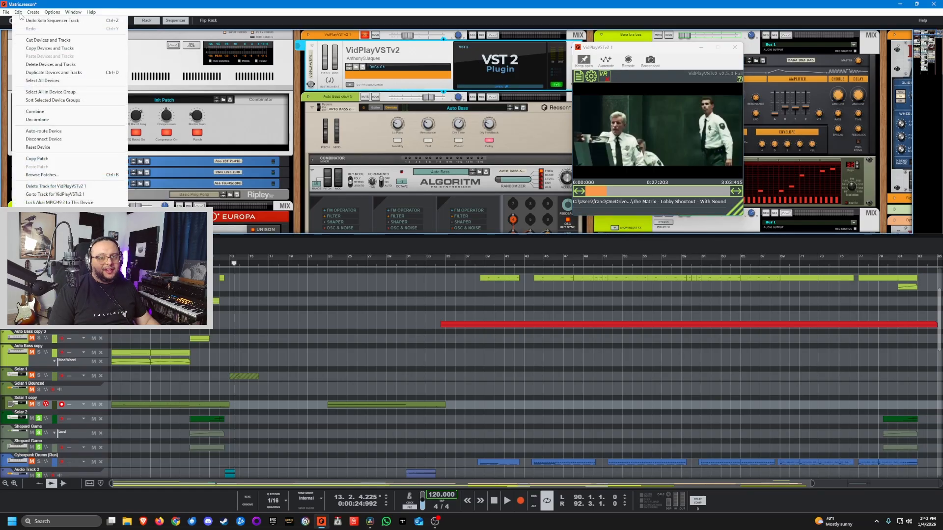
pyautogui.click(35, 244)
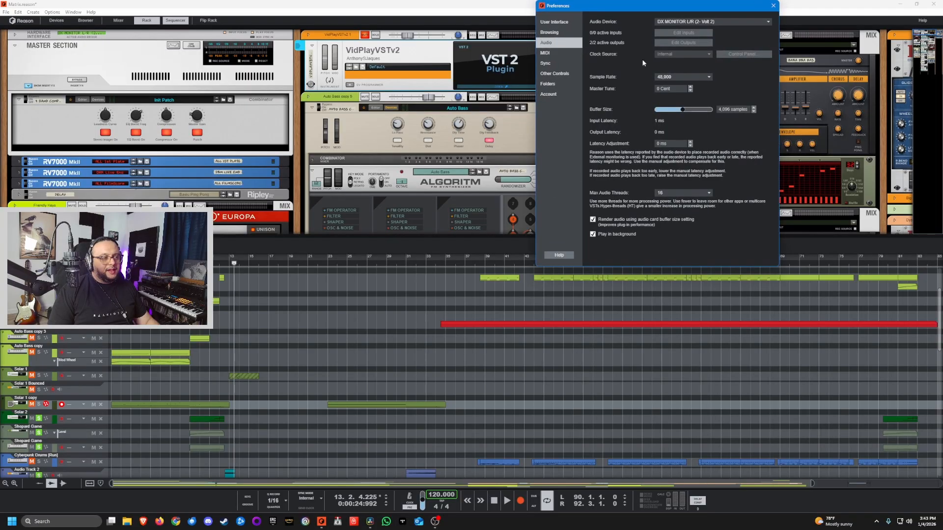
pyautogui.click(697, 22)
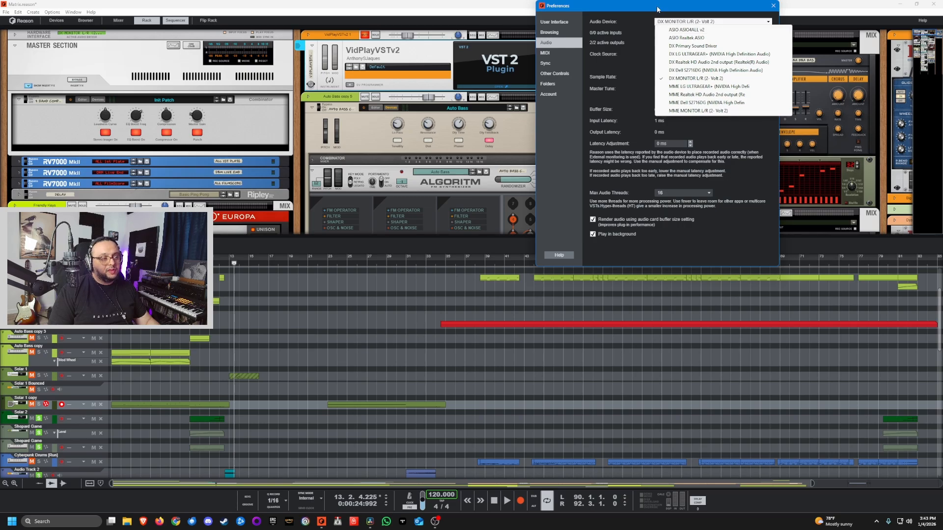
pyautogui.click(691, 12)
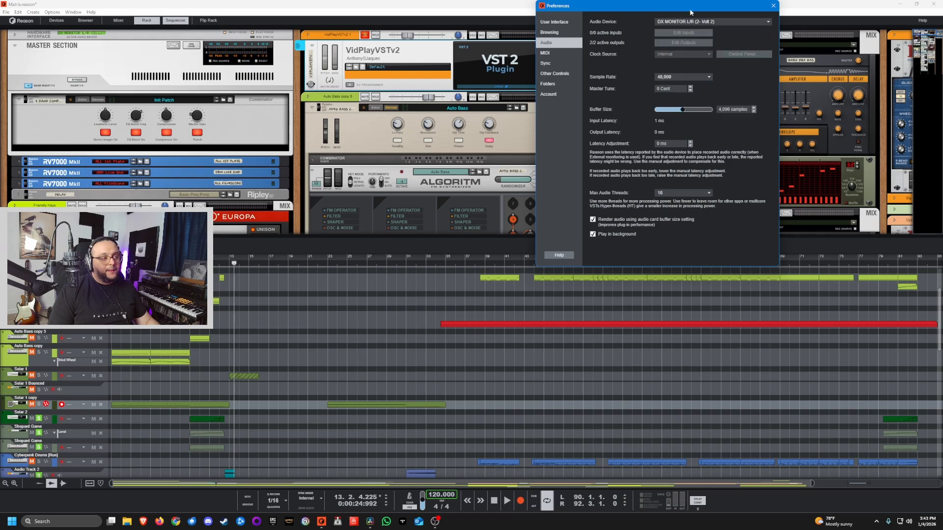
pyautogui.click(773, 6)
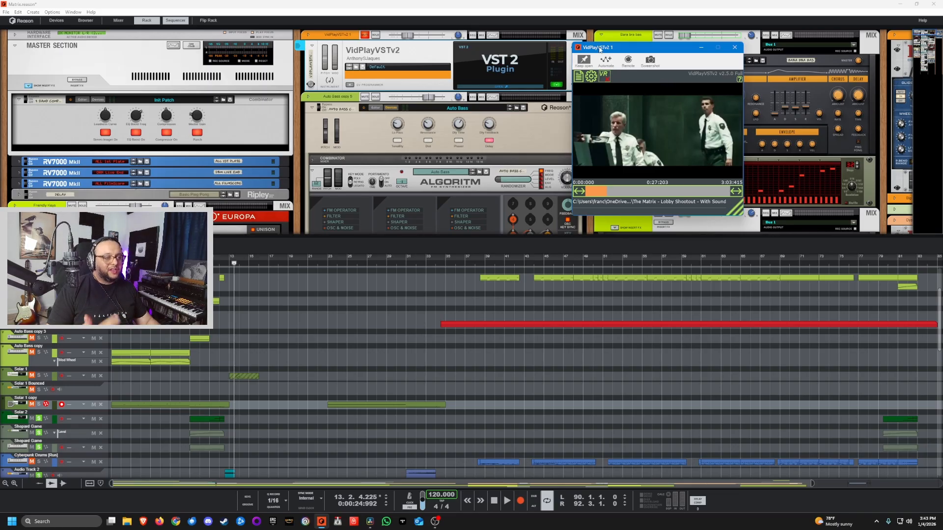
# Move the video window slightly, play the synced video from bar 11, and set the playhead back to the start of bar 12.
pyautogui.moveTo(658, 47); pyautogui.dragTo(645, 59)
pyautogui.click(308, 280)
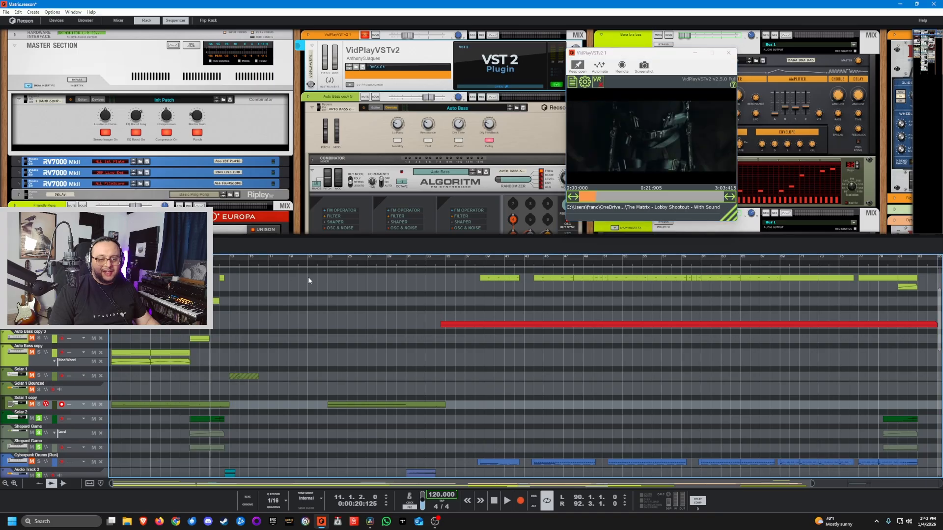
pyautogui.press('space')
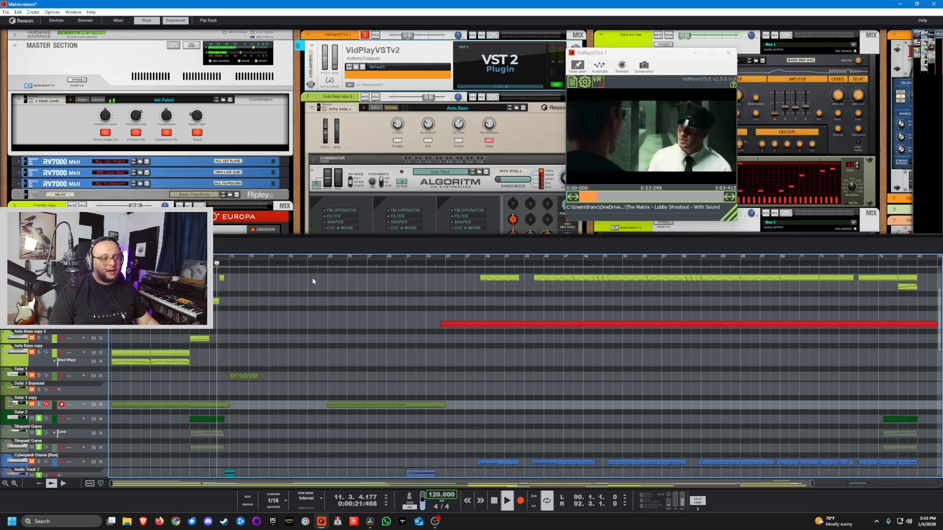
pyautogui.press('space')
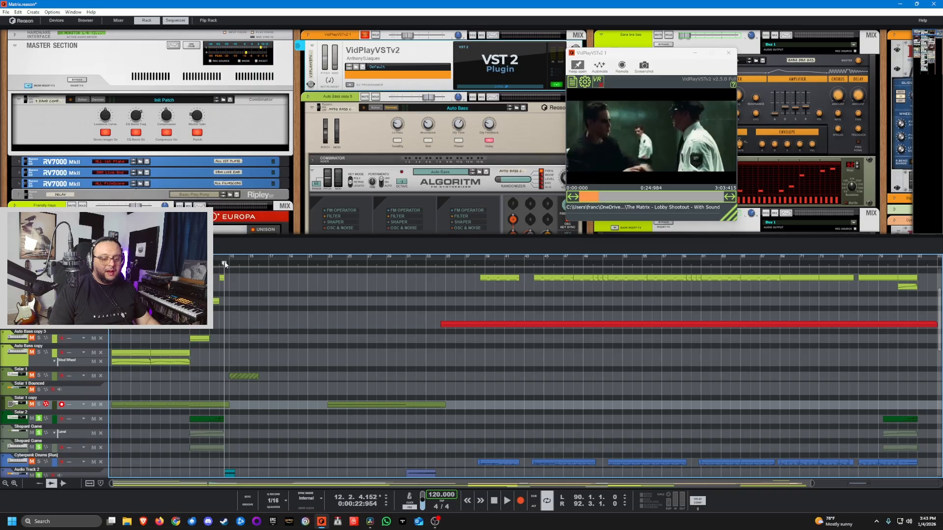
pyautogui.moveTo(224, 264); pyautogui.dragTo(223, 264)
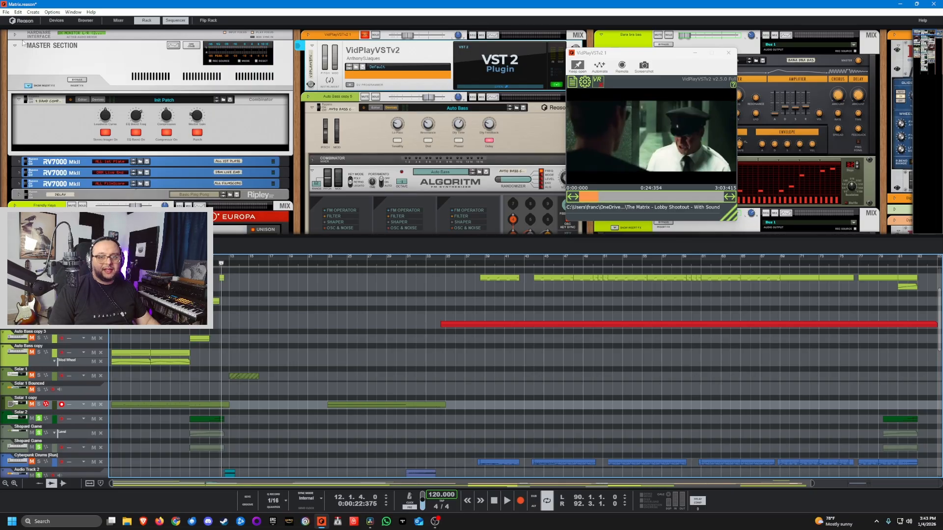
# Review the audio preferences once more, close them, and move the video window away from the VidPlayVSTv2 device.
pyautogui.click(18, 21)
pyautogui.click(29, 106)
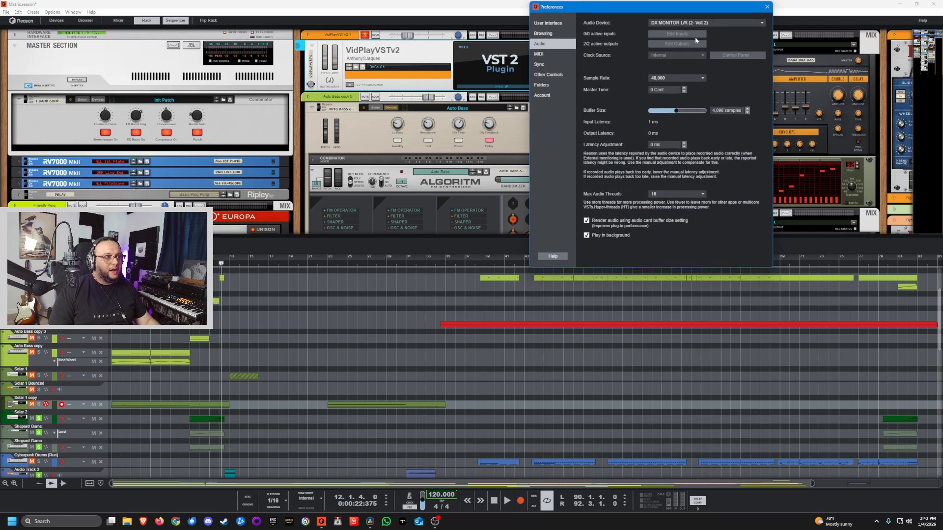
pyautogui.click(765, 9)
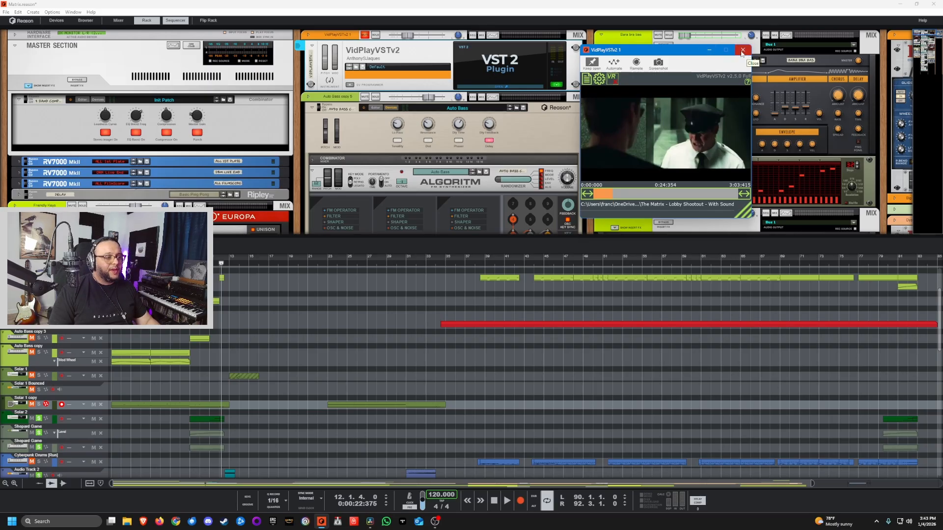
pyautogui.moveTo(625, 51); pyautogui.dragTo(675, 48)
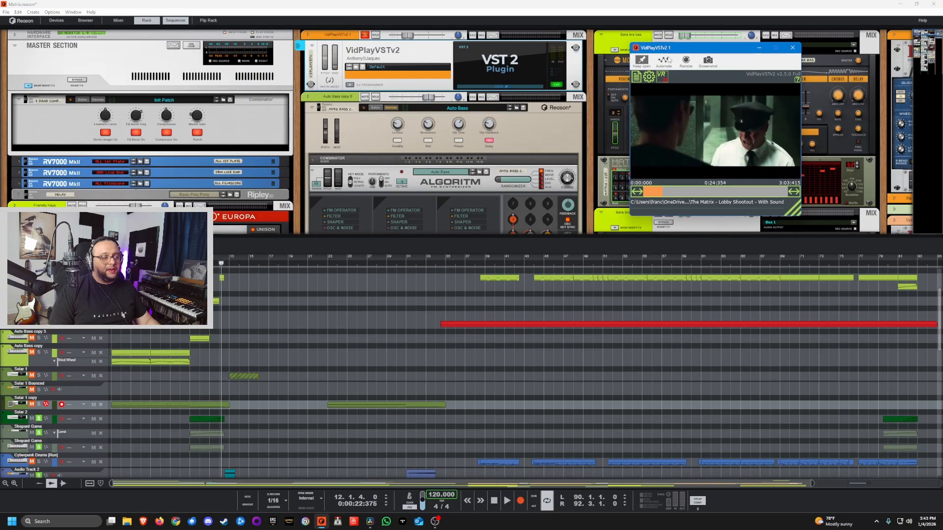
# Return the playhead to the start of the song, clear the remaining track solos, and play all layers together with the video.
pyautogui.moveTo(203, 259); pyautogui.dragTo(191, 259)
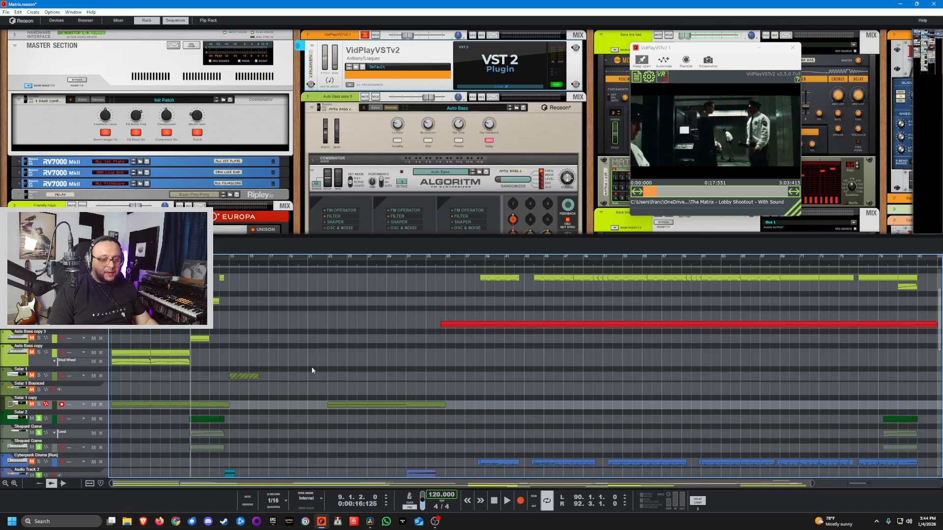
pyautogui.moveTo(216, 264); pyautogui.dragTo(111, 268)
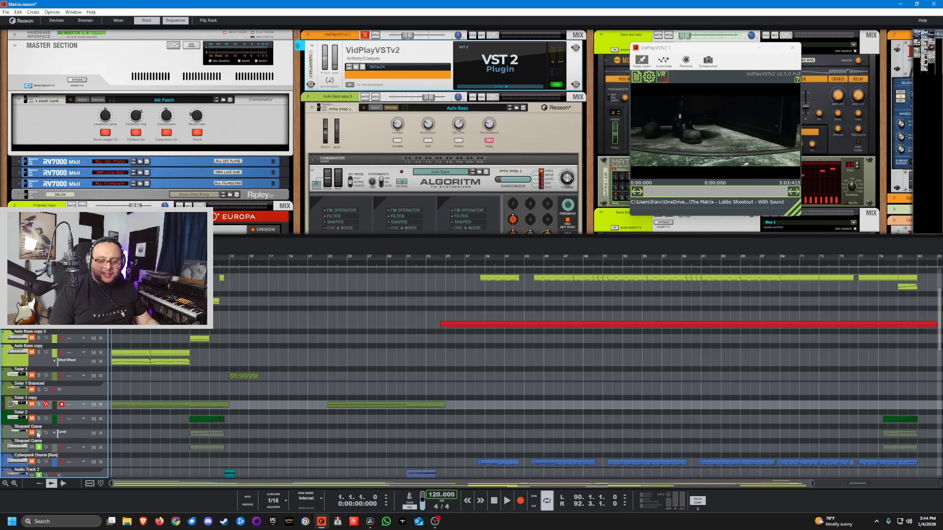
pyautogui.click(37, 470)
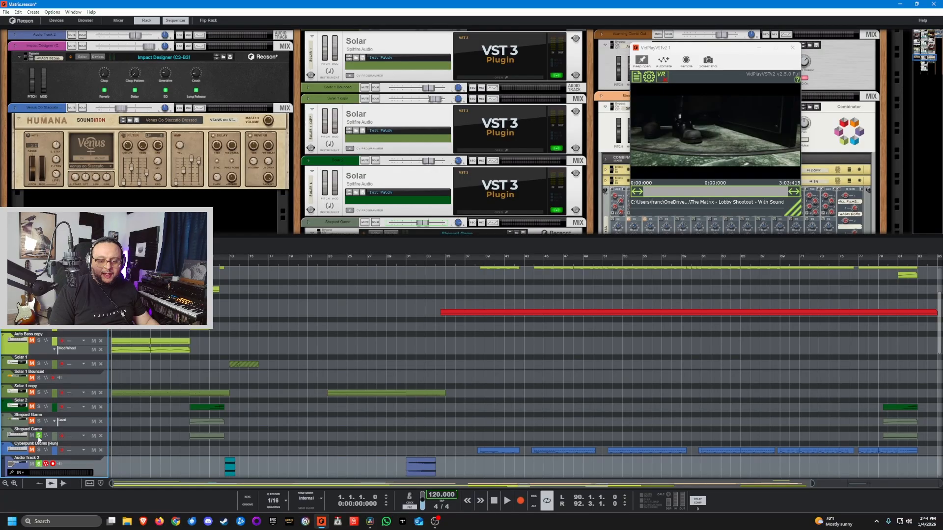
pyautogui.click(39, 464)
pyautogui.press('space')
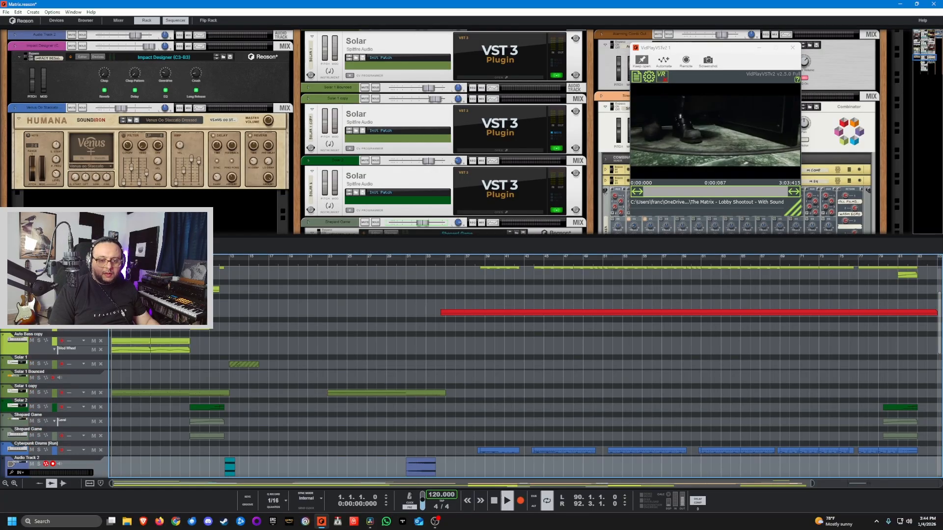
pyautogui.scroll(3, 298, 314)
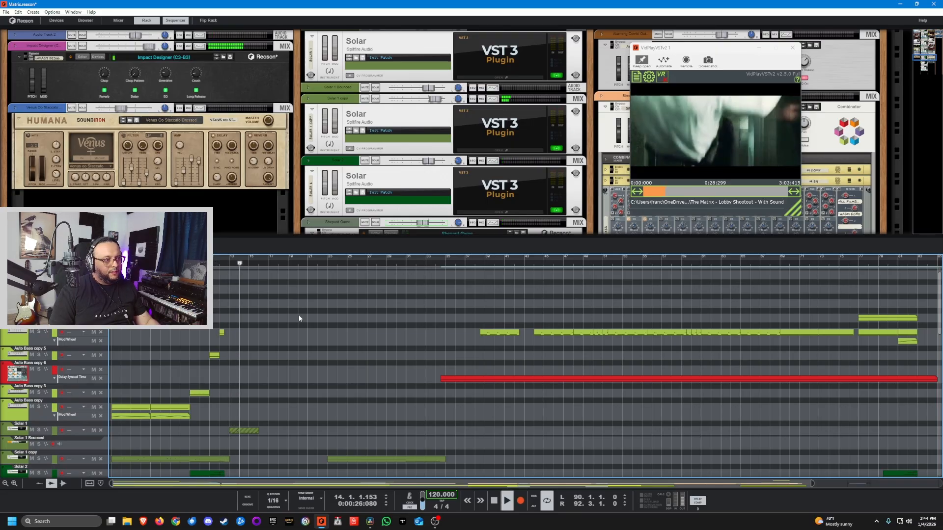
pyautogui.scroll(-3, 308, 378)
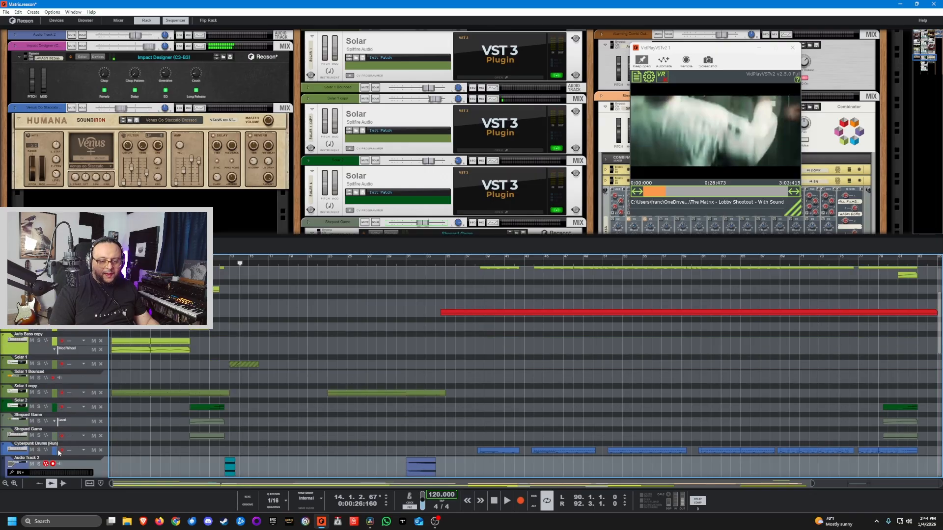
# Move the playhead to the first Audio Track 2 clip in bar 12 and solo that track.
pyautogui.scroll(-3, 295, 370)
pyautogui.moveTo(239, 263); pyautogui.dragTo(225, 266)
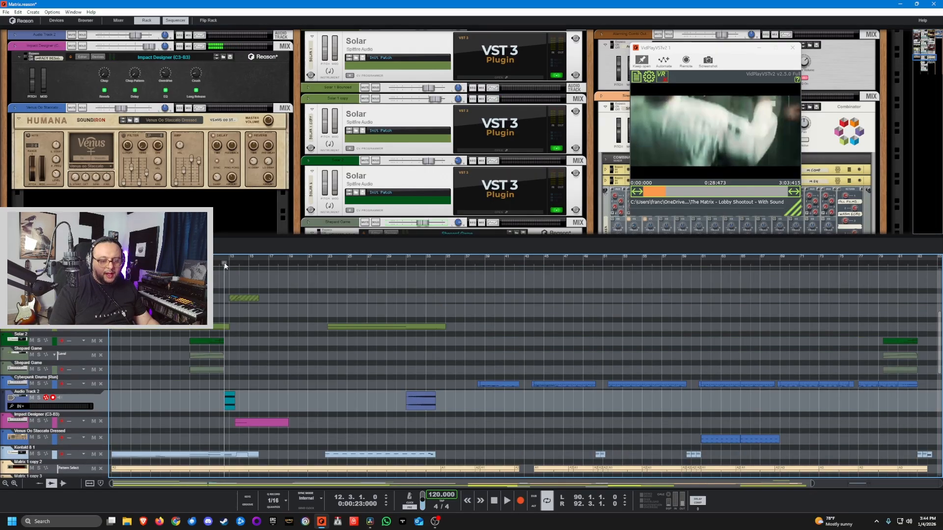
pyautogui.click(38, 397)
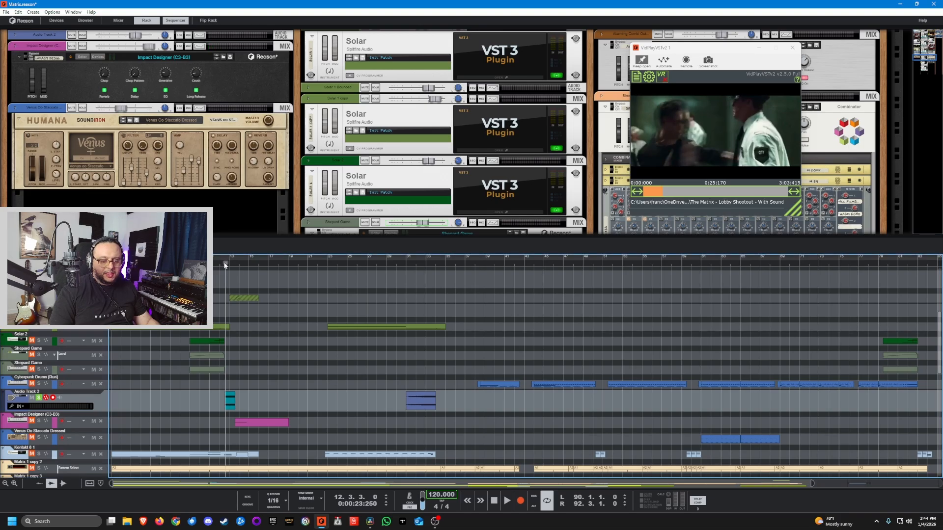
# Solo the Impact Designer track instead of Audio Track 2, play its clip from about bar 13, and stop playback.
pyautogui.moveTo(224, 263); pyautogui.dragTo(234, 265)
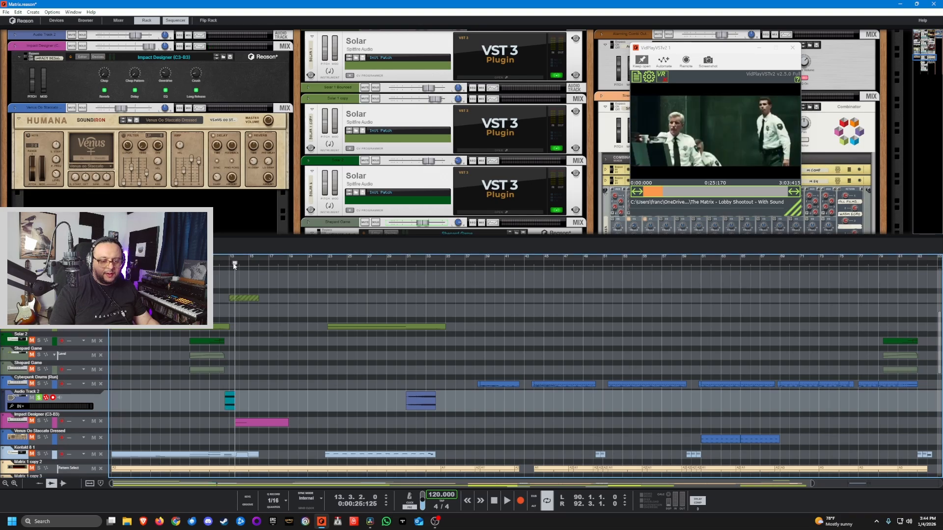
pyautogui.click(39, 398)
pyautogui.click(39, 421)
pyautogui.press('space')
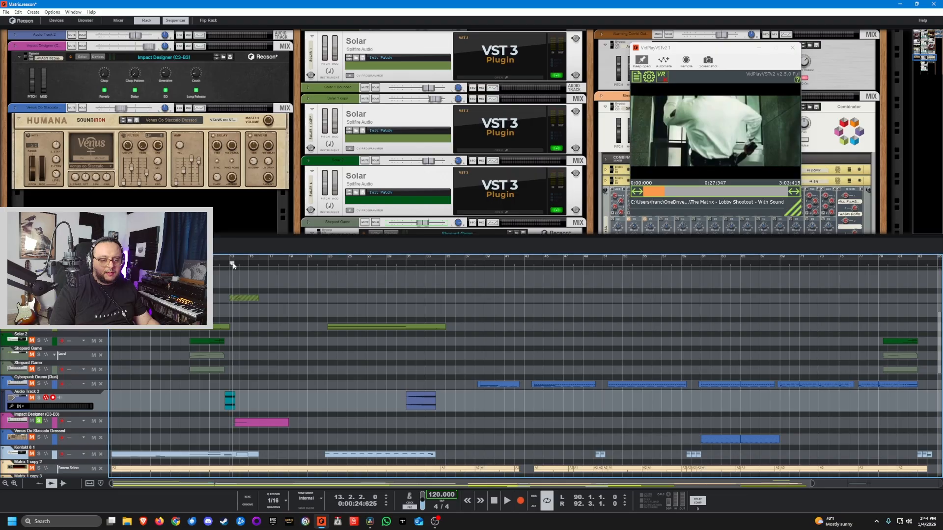
pyautogui.press('space')
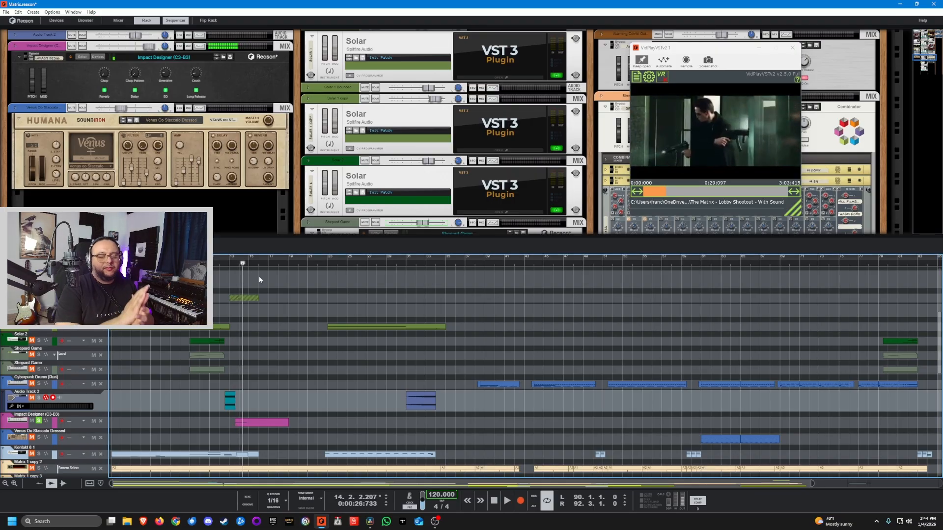
# Move the playhead to bar 12 and on to 12.3.3 to show the matching frames in the video window.
pyautogui.click(656, 198)
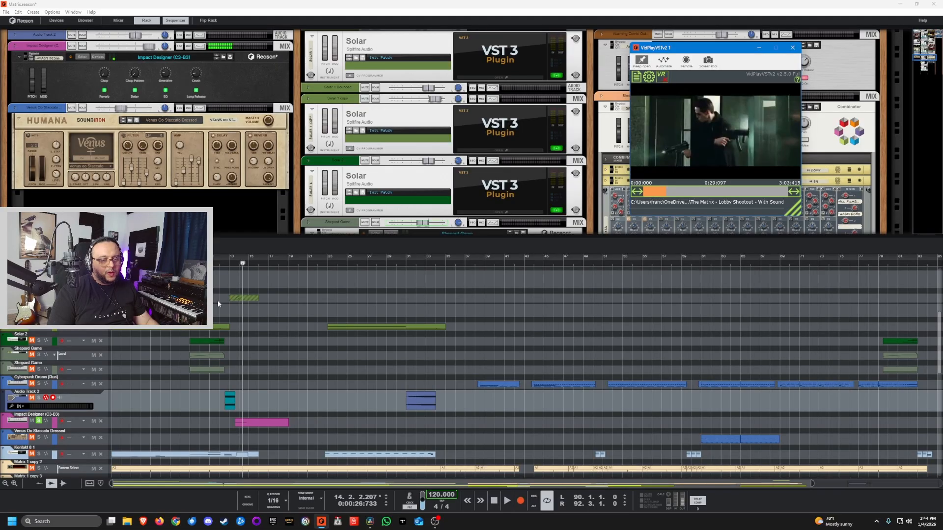
pyautogui.click(219, 263)
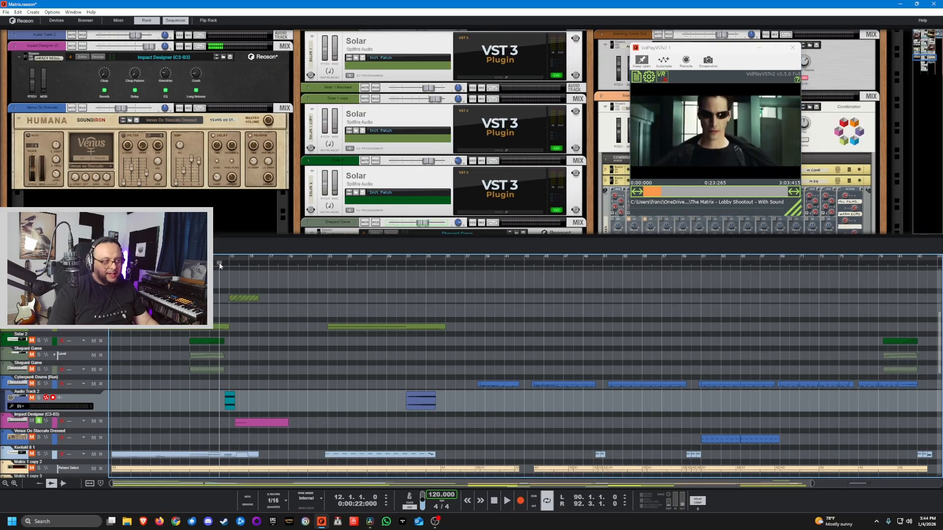
pyautogui.moveTo(220, 265); pyautogui.dragTo(227, 266)
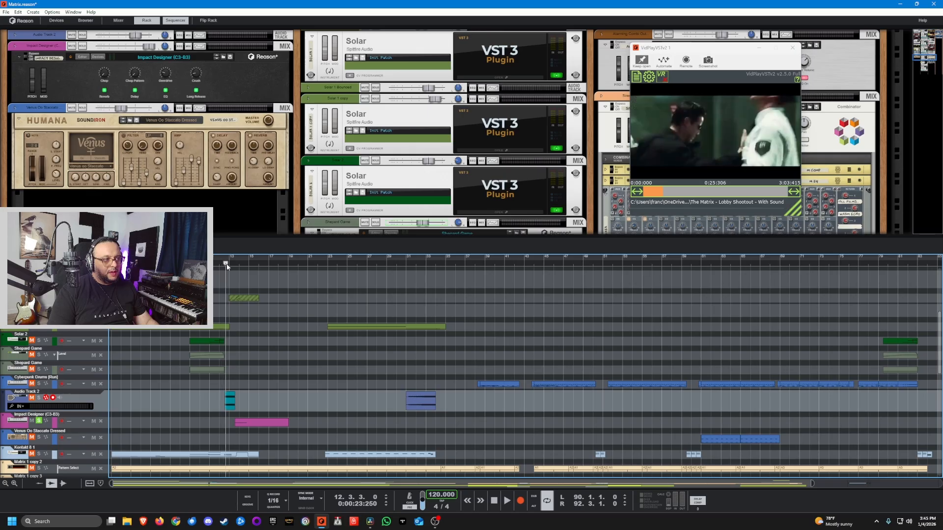
pyautogui.click(725, 141)
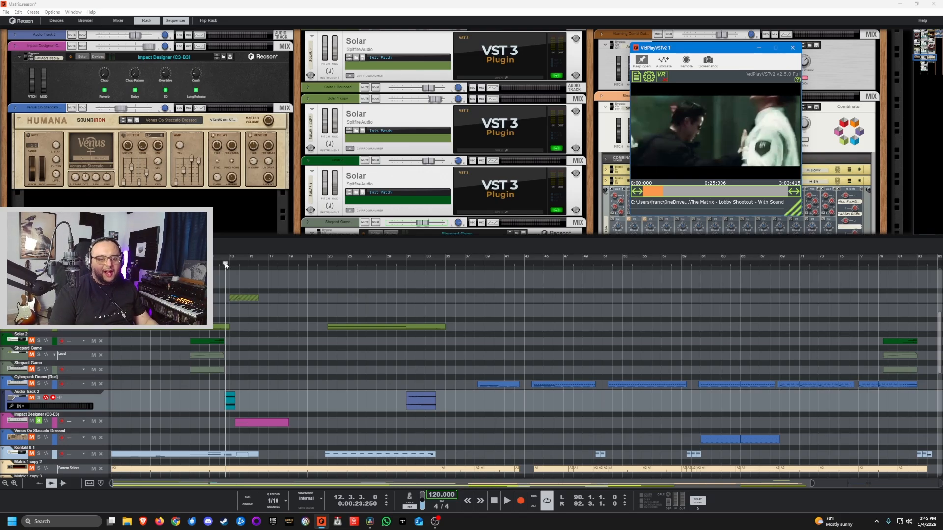
# Scrub the playhead to 17.3.3 and back to 16.1.2 to find where the next part of the scene begins.
pyautogui.moveTo(226, 263); pyautogui.dragTo(274, 264)
pyautogui.scroll(3, 287, 344)
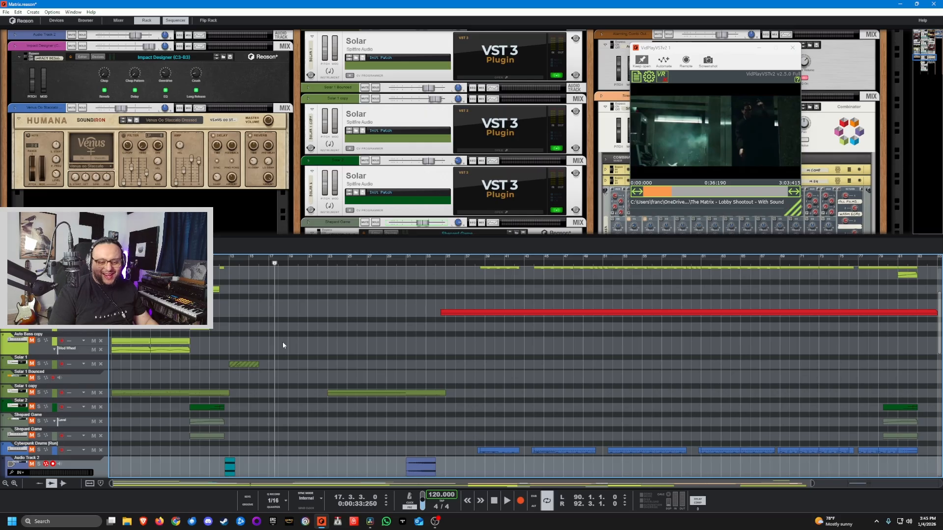
pyautogui.moveTo(266, 267)
pyautogui.mouseDown()
pyautogui.moveTo(240, 266)
pyautogui.moveTo(287, 269)
pyautogui.moveTo(259, 264)
pyautogui.mouseUp()
pyautogui.scroll(-3, 289, 258)
pyautogui.scroll(5, 305, 301)
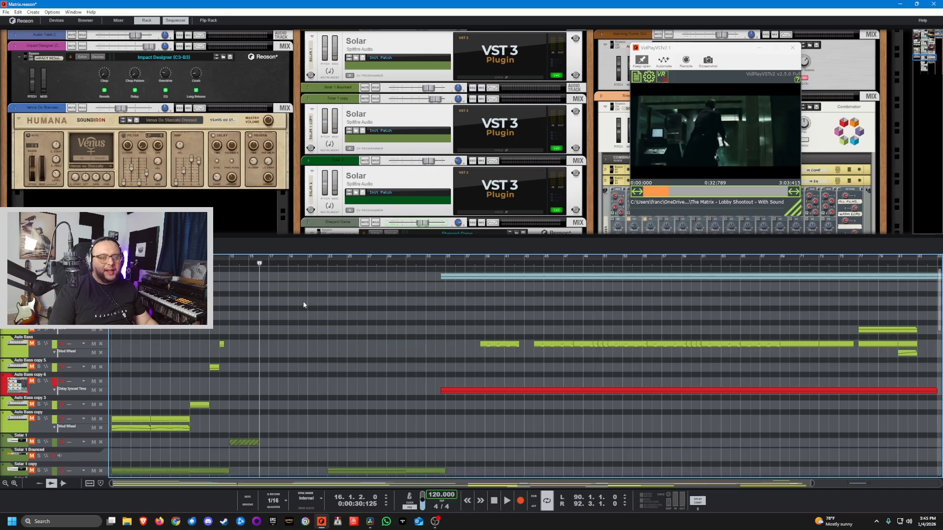
# Solo the VidPlayVSTv2 channel and play the video's own sound from the start of bar 16, stopping in bar 20.
pyautogui.scroll(10, 517, 128)
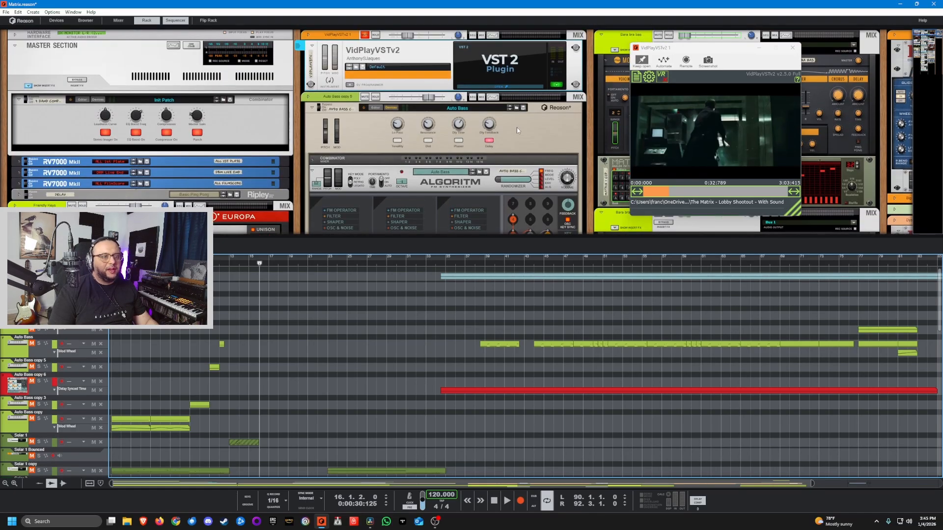
pyautogui.click(375, 36)
pyautogui.click(649, 193)
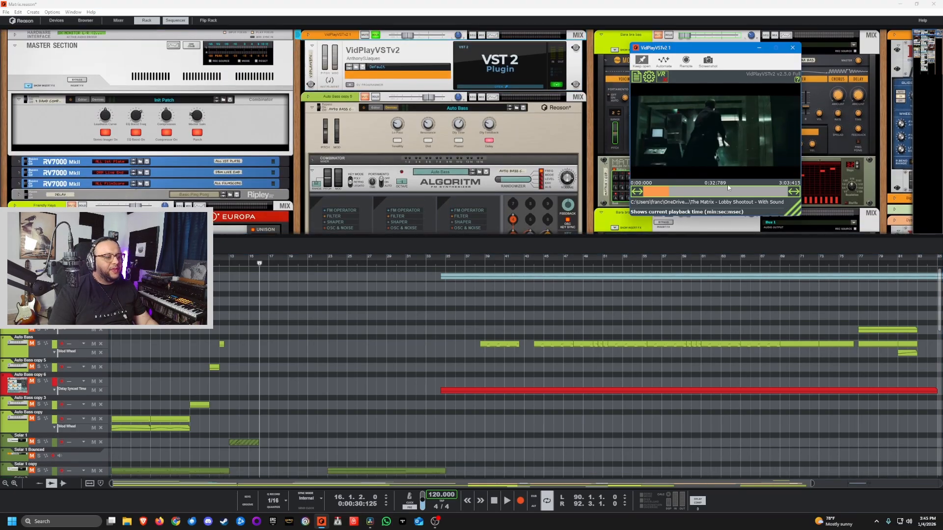
pyautogui.moveTo(259, 264)
pyautogui.mouseDown()
pyautogui.moveTo(239, 263)
pyautogui.moveTo(268, 267)
pyautogui.moveTo(259, 265)
pyautogui.mouseUp()
pyautogui.click(252, 266)
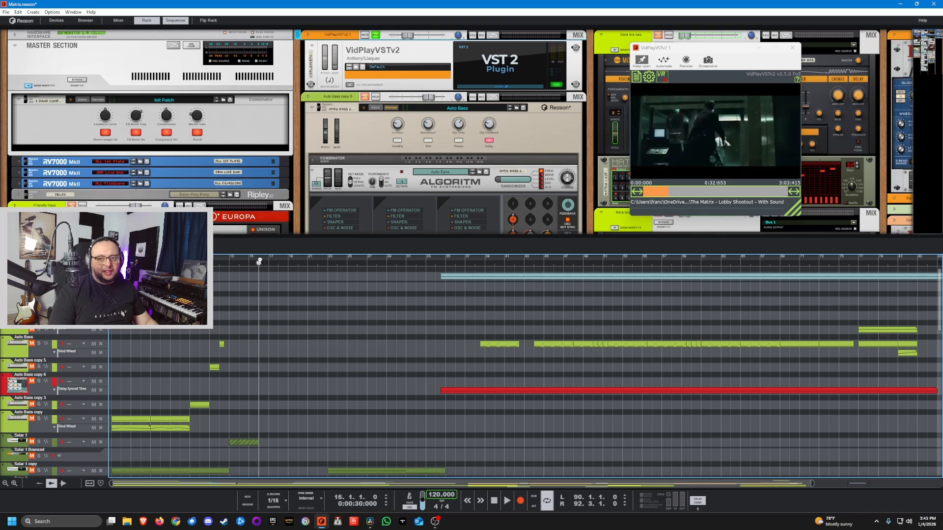
pyautogui.moveTo(261, 265); pyautogui.dragTo(257, 263)
pyautogui.press('space')
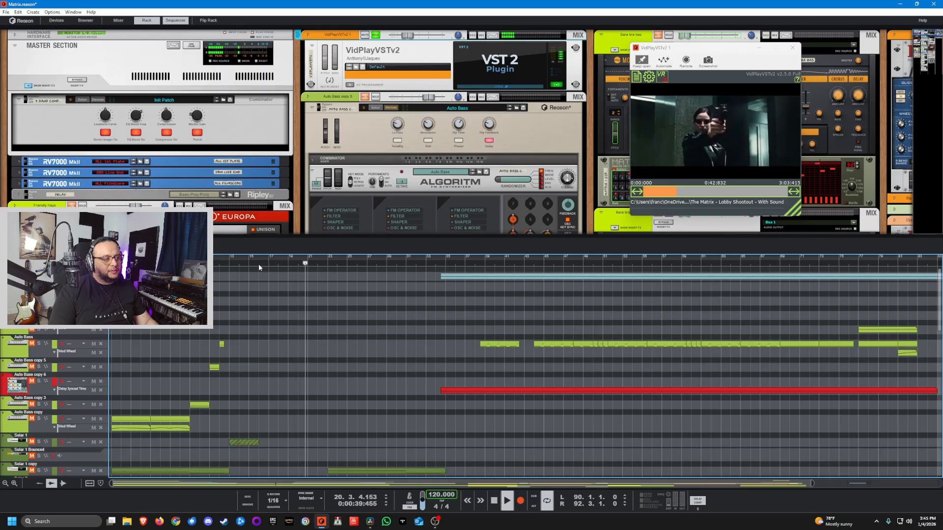
pyautogui.press('space')
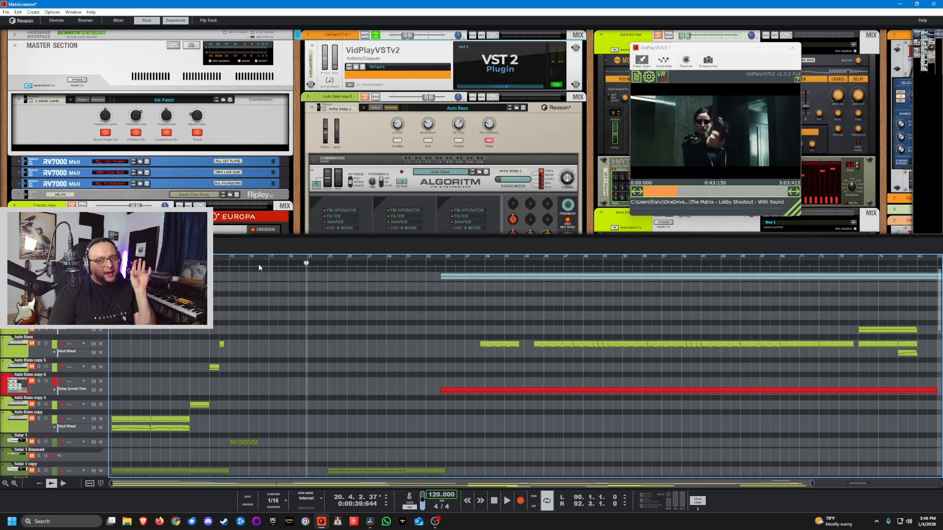
# Resume playing the soloed video sound and stop it in bar 25.
pyautogui.press('space')
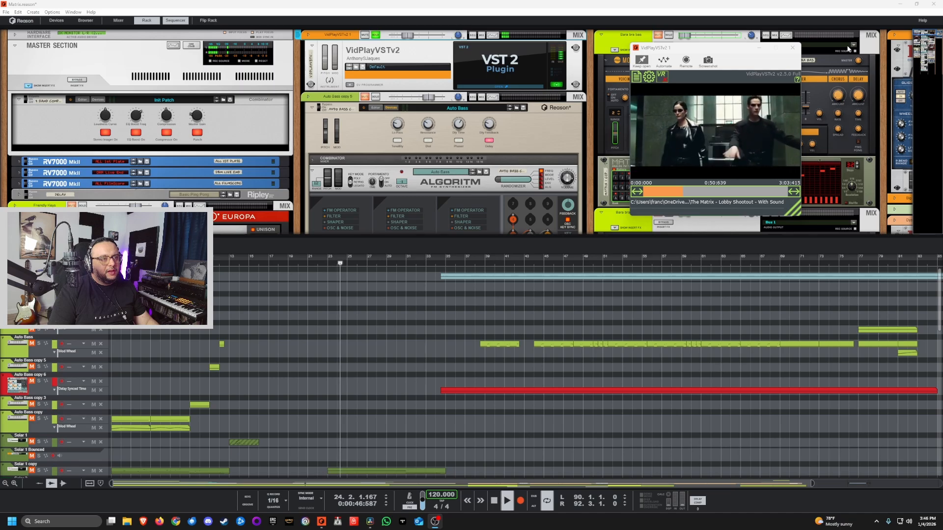
pyautogui.click(350, 261)
pyautogui.press('space')
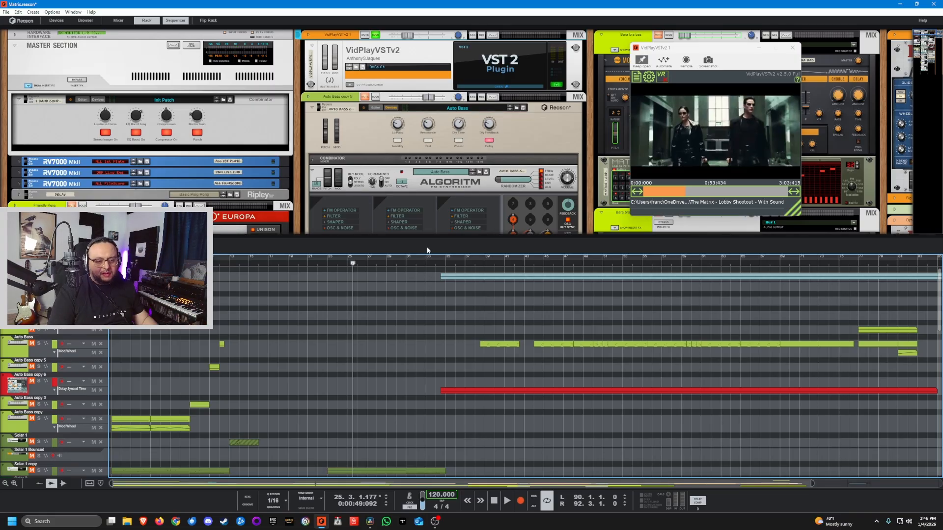
# Turn off the VidPlayVSTv2 solo, mute its channel again, and return the playhead to the start of bar 16.
pyautogui.moveTo(325, 264); pyautogui.dragTo(278, 265)
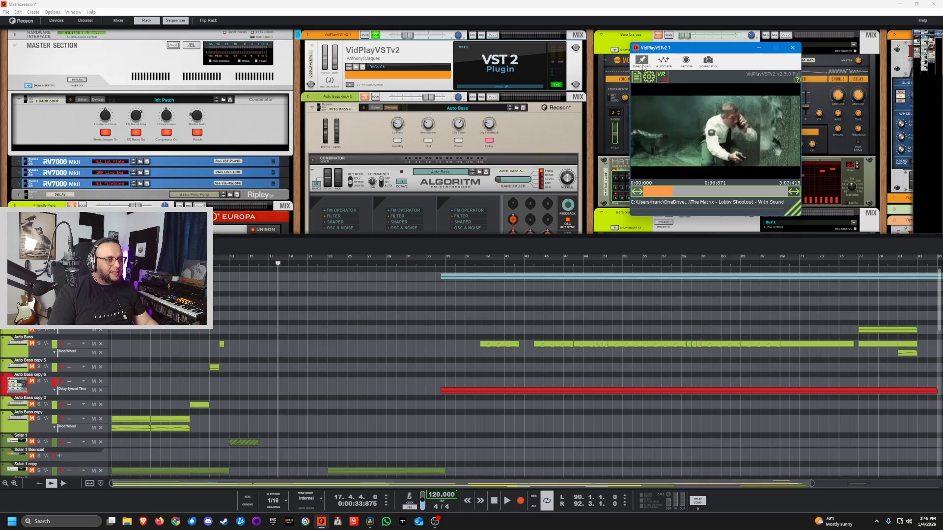
pyautogui.click(266, 264)
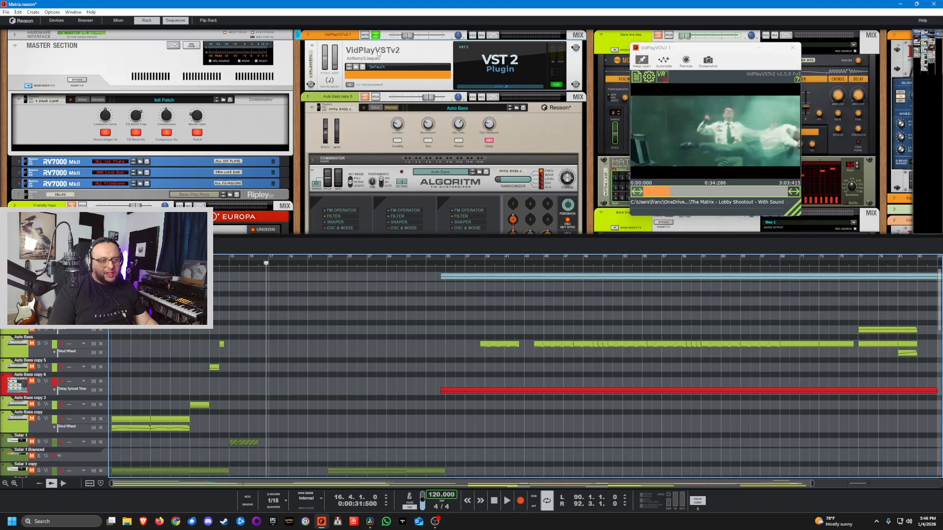
pyautogui.click(259, 263)
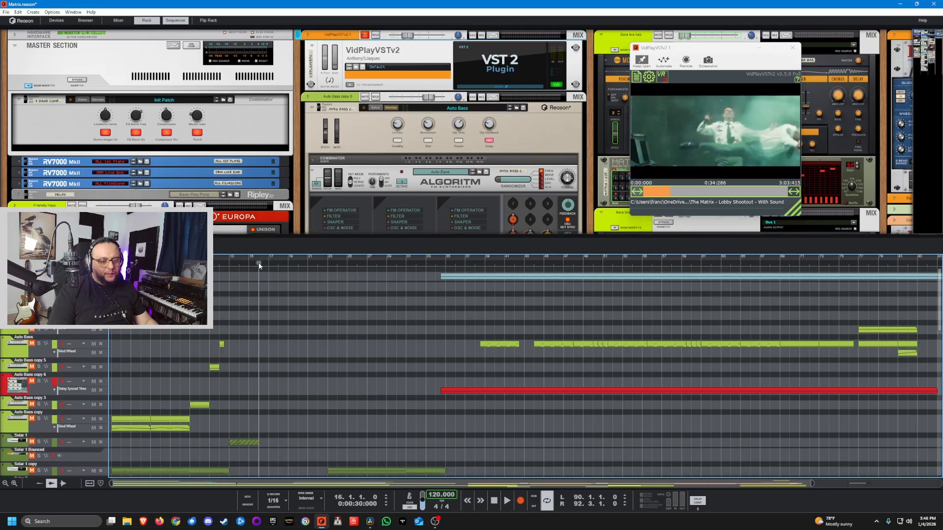
# Solo the Kontakt 8 1 track in place of Impact Designer, play its part from 22.4.2, and stop near the end of bar 31.
pyautogui.scroll(-5, 283, 364)
pyautogui.scroll(-5, 283, 363)
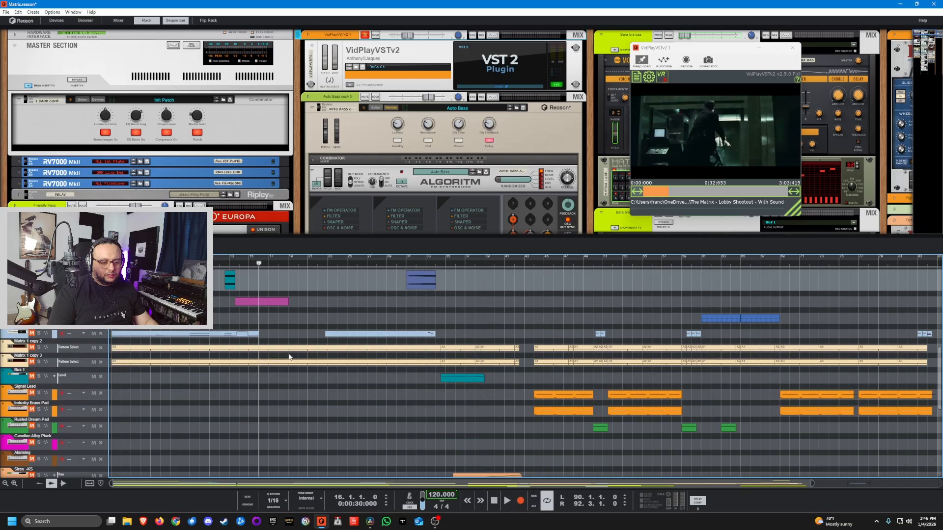
pyautogui.scroll(3, 281, 341)
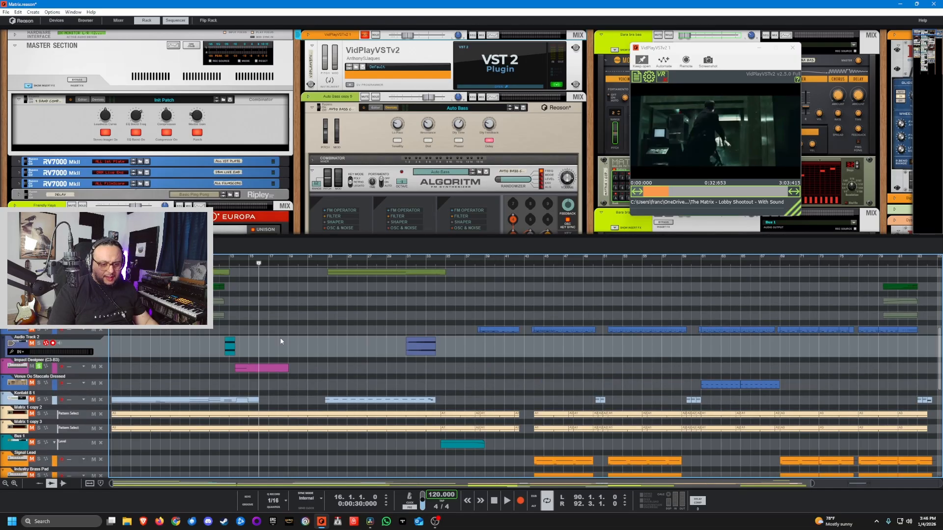
pyautogui.click(326, 263)
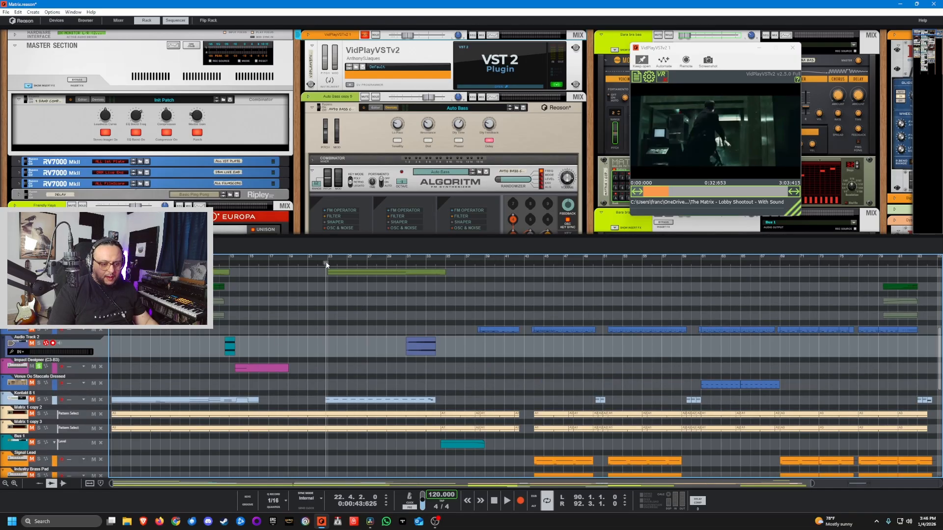
pyautogui.click(41, 400)
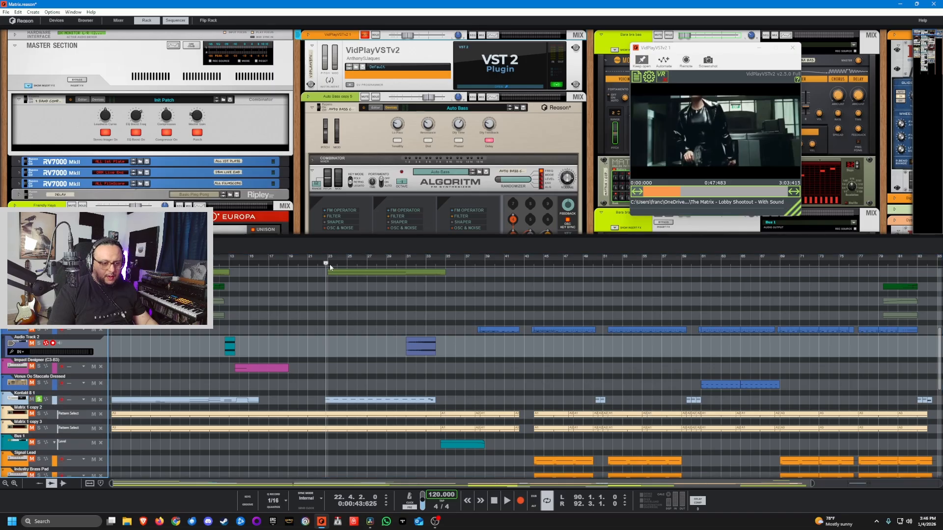
pyautogui.press('space')
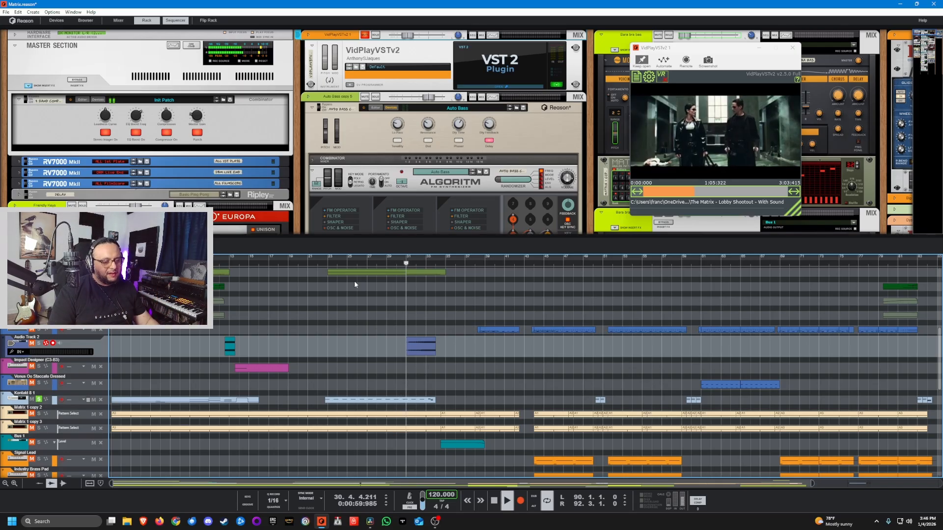
pyautogui.press('space')
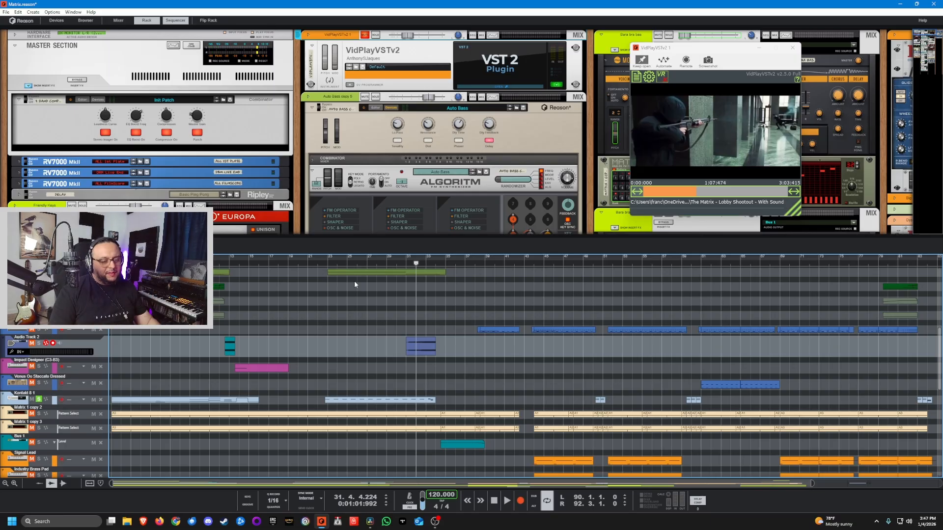
# Solo Audio Track 2 alongside Kontakt 8 1, play both from the start of bar 31, and stop in bar 34.
pyautogui.moveTo(402, 264); pyautogui.dragTo(405, 265)
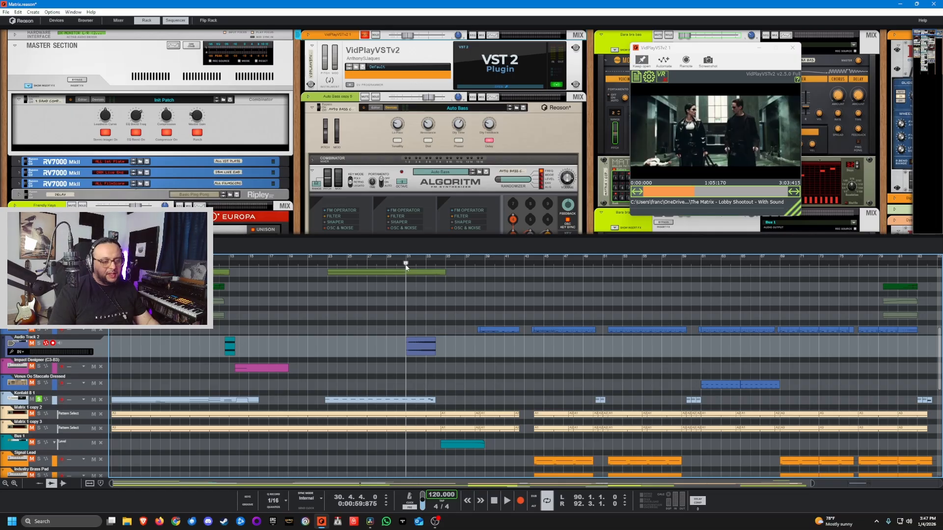
pyautogui.moveTo(406, 265)
pyautogui.mouseDown()
pyautogui.moveTo(336, 266)
pyautogui.moveTo(407, 272)
pyautogui.mouseUp()
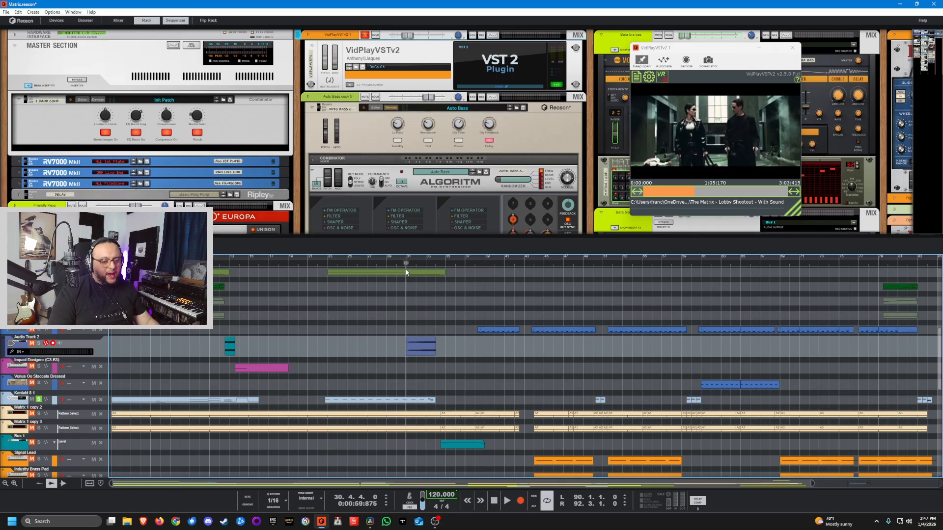
pyautogui.click(39, 343)
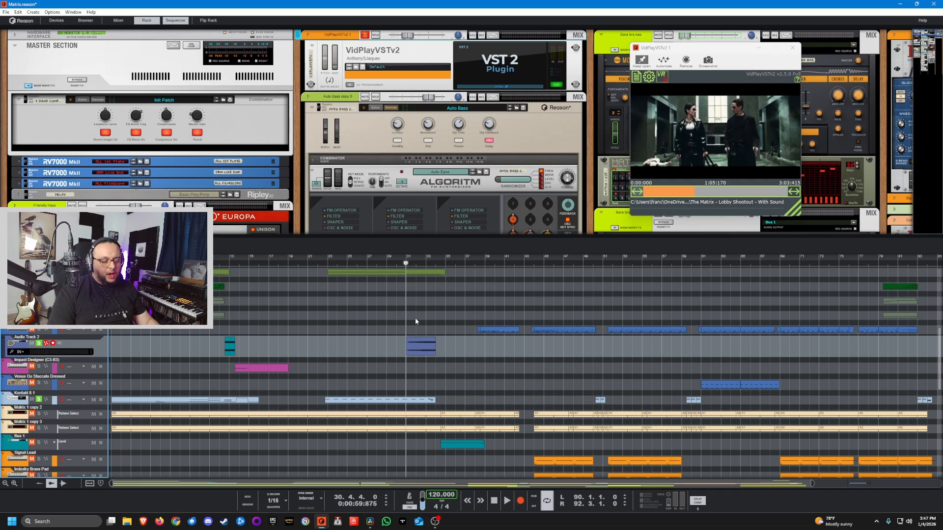
pyautogui.click(405, 264)
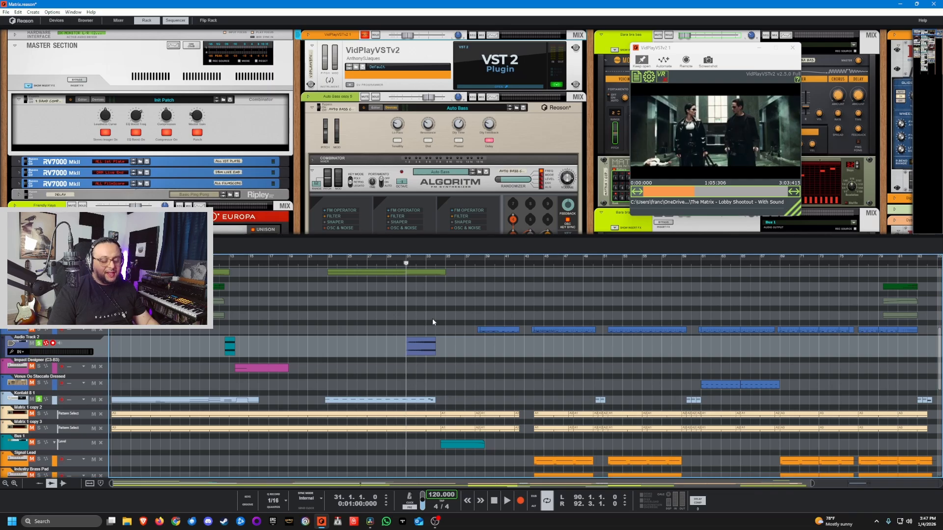
pyautogui.press('space')
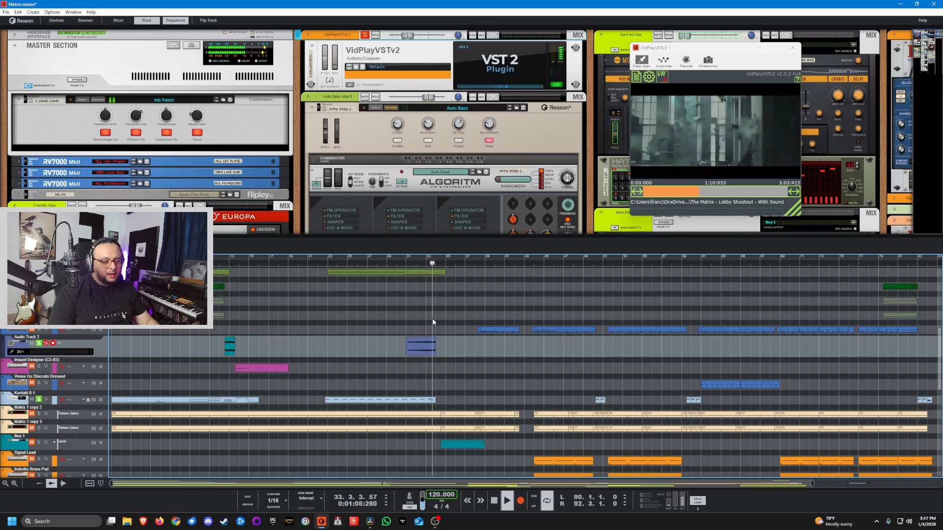
pyautogui.press('space')
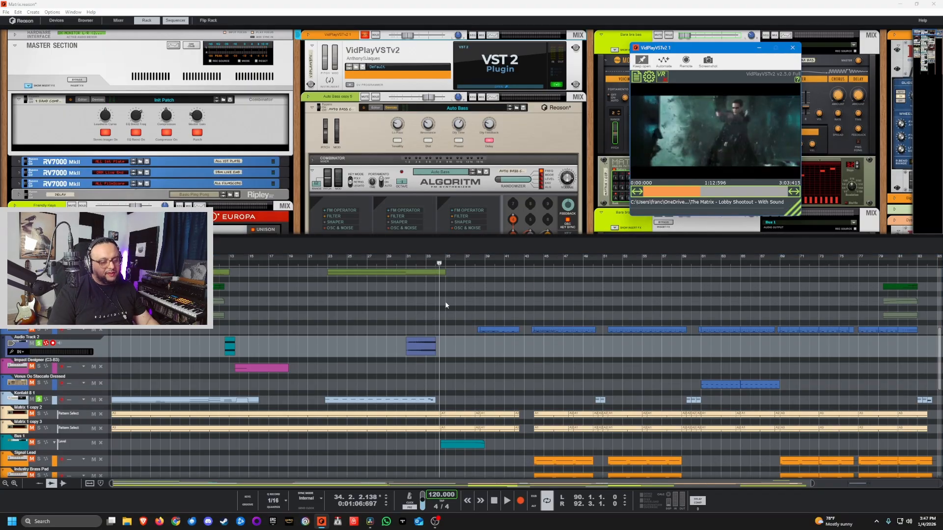
# Solo the VidPlayVSTv2 channel as well and play the video's own sound from 33.2.2, stopping in bar 34.
pyautogui.moveTo(430, 267); pyautogui.dragTo(411, 264)
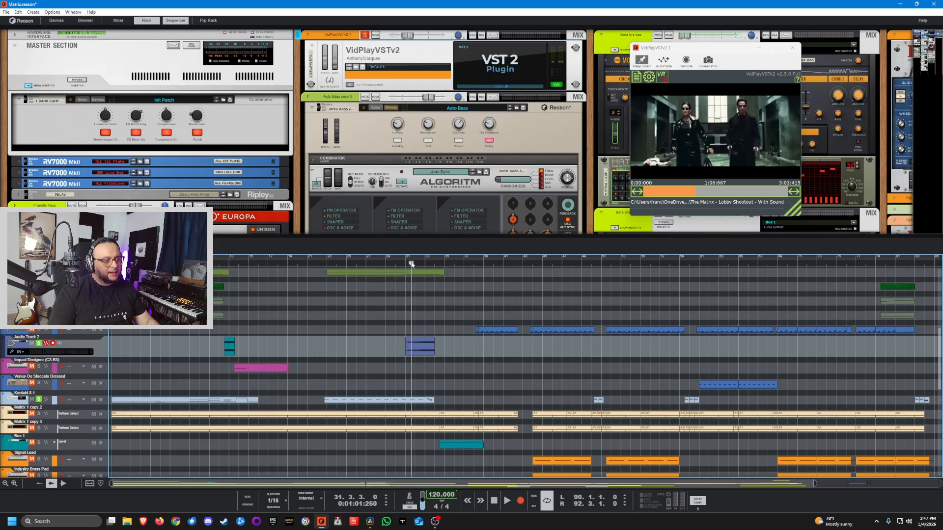
pyautogui.click(375, 35)
pyautogui.press('space')
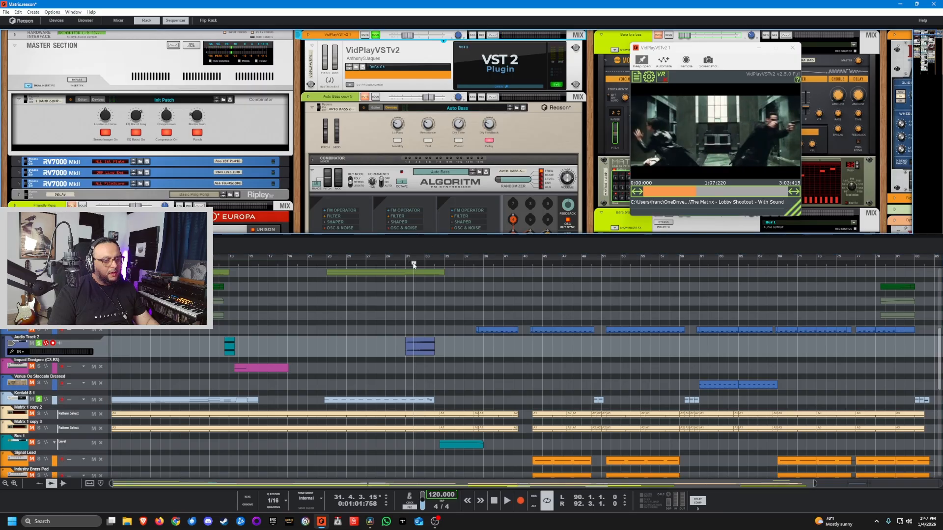
pyautogui.press('space')
pyautogui.moveTo(411, 262); pyautogui.dragTo(403, 264)
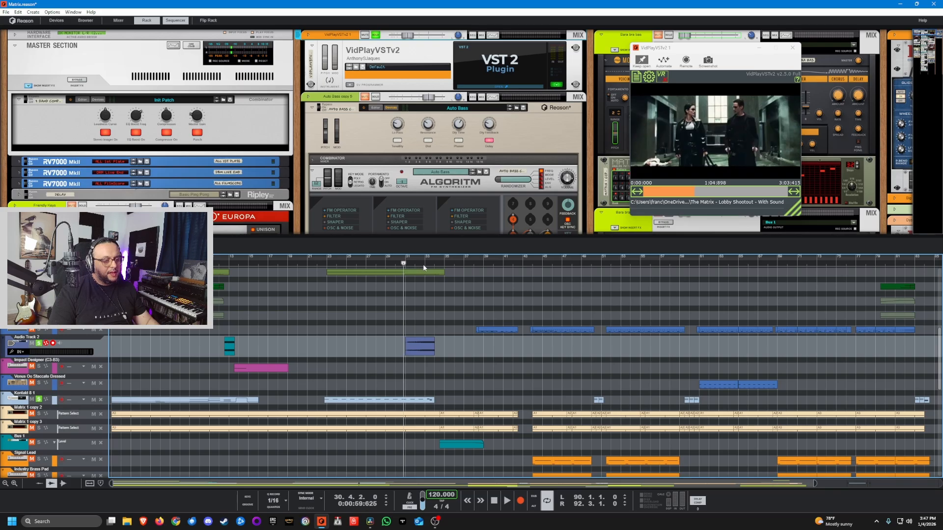
pyautogui.click(425, 264)
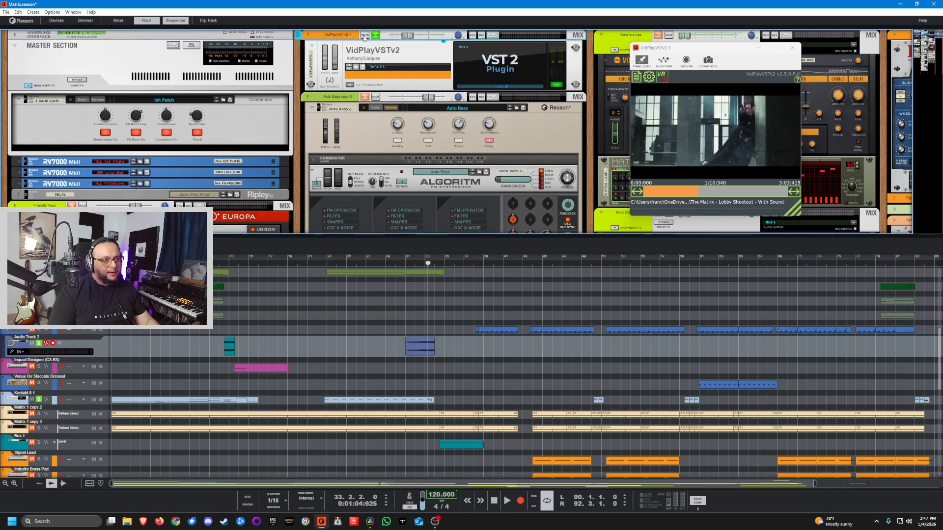
pyautogui.press('space')
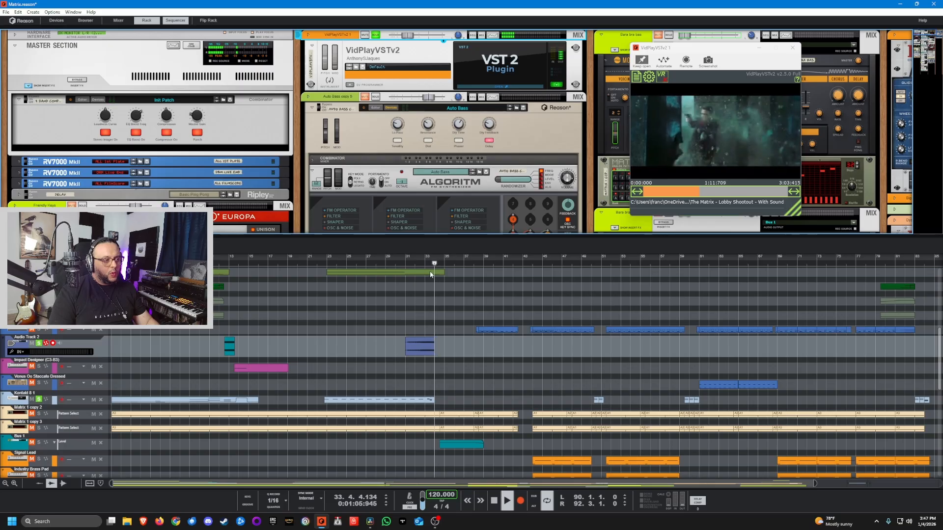
pyautogui.press('space')
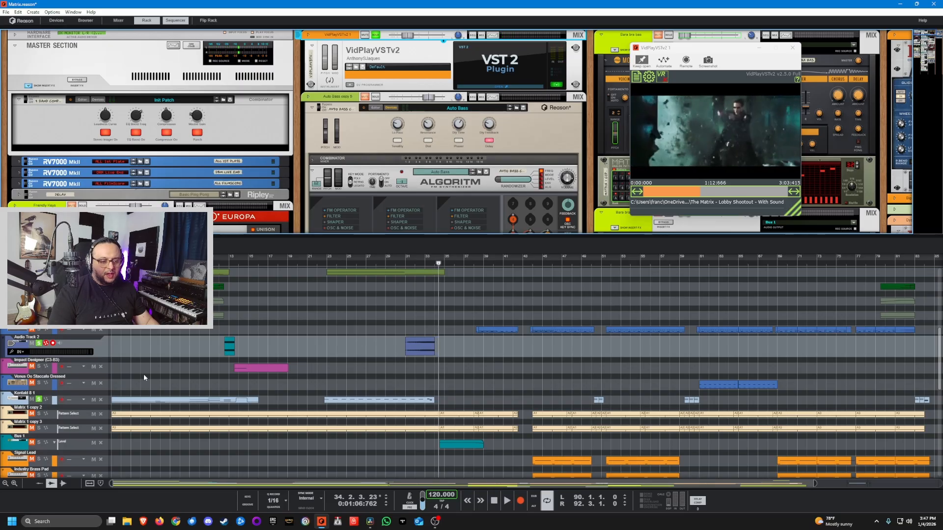
# Turn off the VidPlayVSTv2 solo, mute its channel again, and replay the soloed layers from 31.3.1 into bar 34.
pyautogui.click(411, 262)
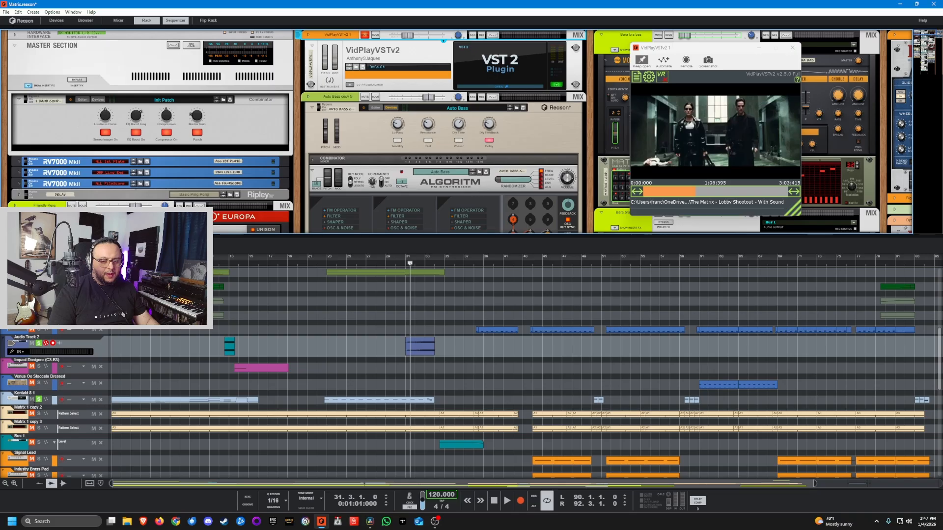
pyautogui.press('space')
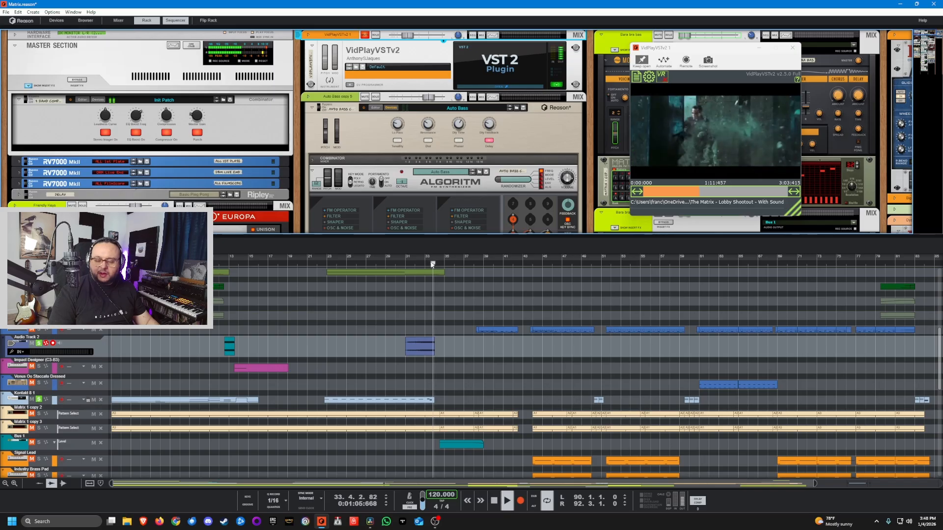
pyautogui.press('space')
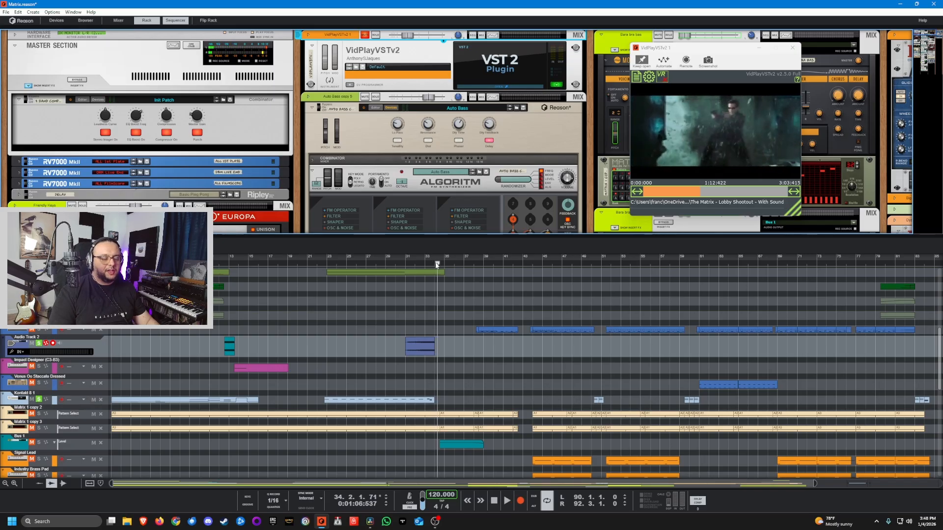
pyautogui.click(435, 263)
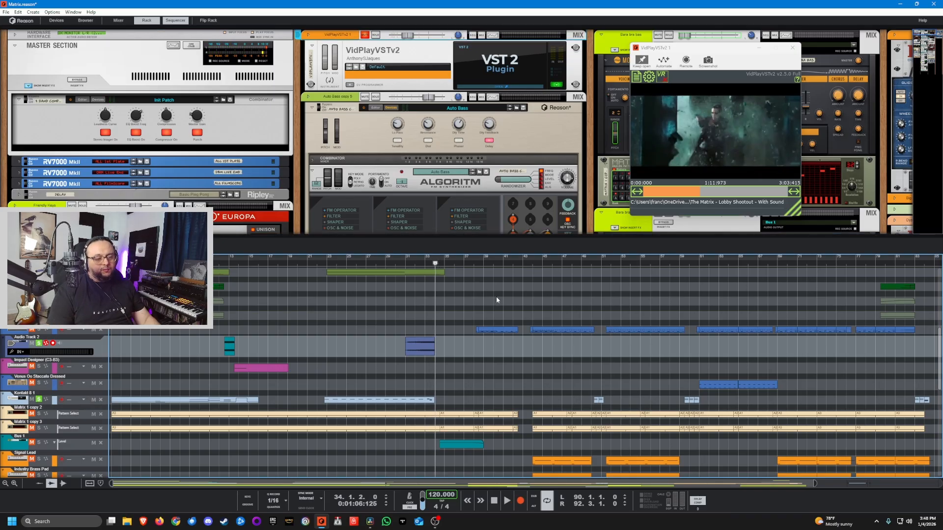
# Move the playhead to 34.2.4 and turn off the solos on Kontakt 8 1 and Audio Track 2.
pyautogui.scroll(5, 463, 349)
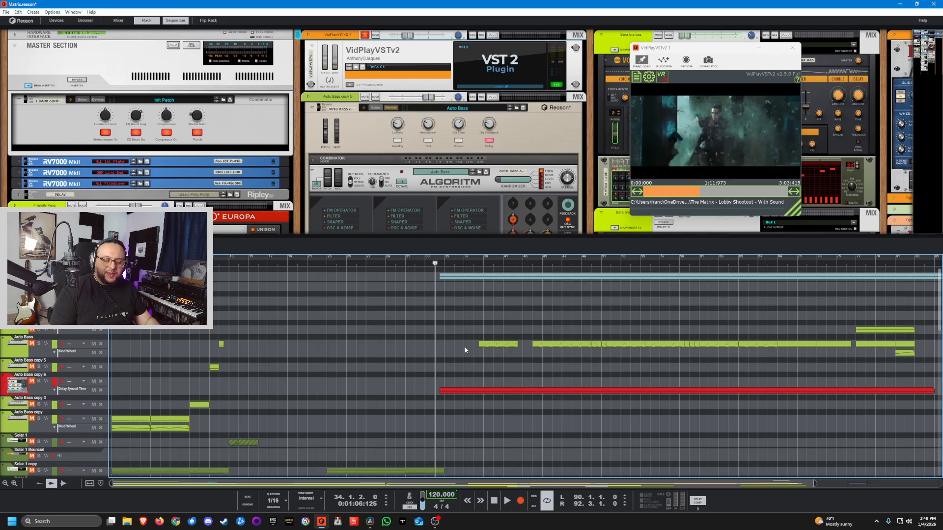
pyautogui.moveTo(435, 264); pyautogui.dragTo(111, 272)
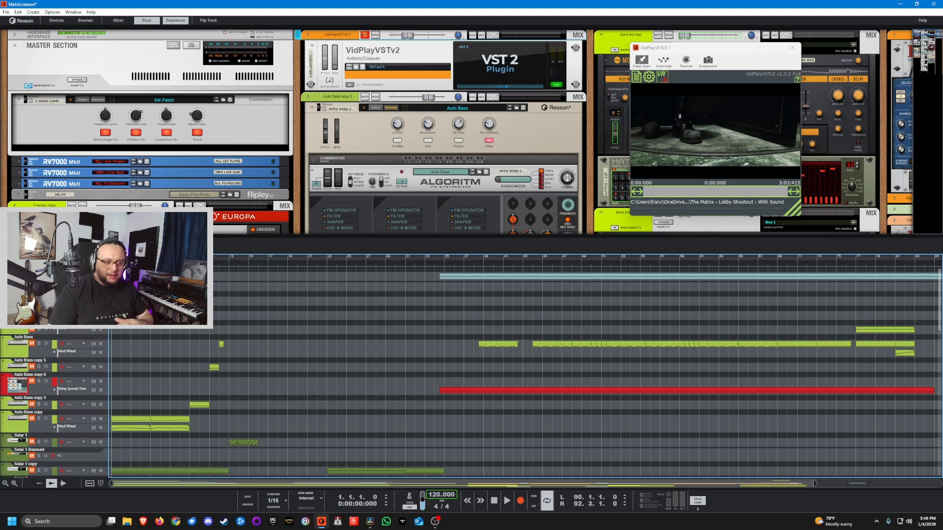
pyautogui.click(435, 264)
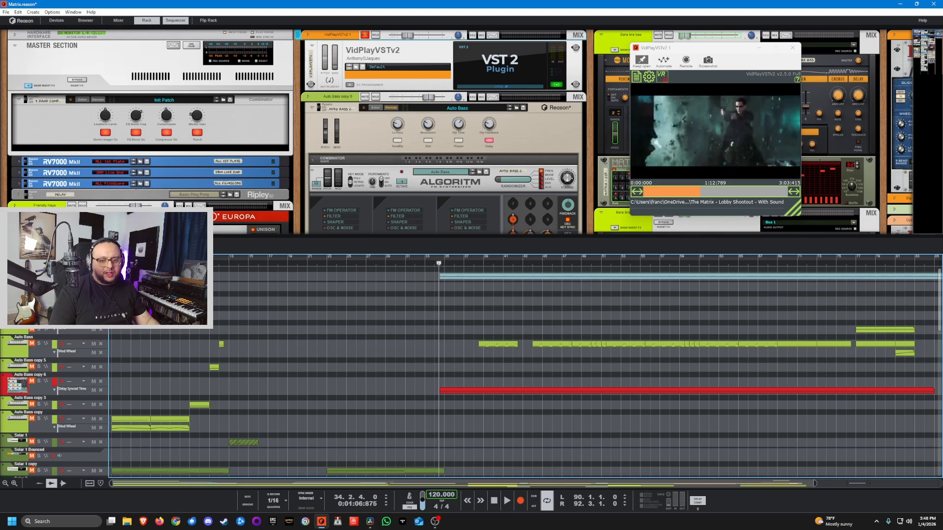
pyautogui.scroll(-5, 41, 418)
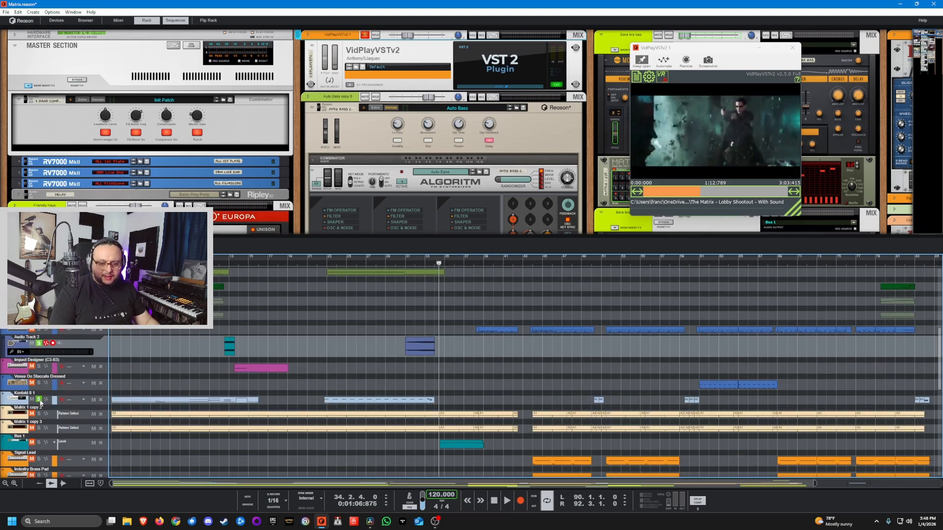
pyautogui.click(40, 400)
pyautogui.click(39, 342)
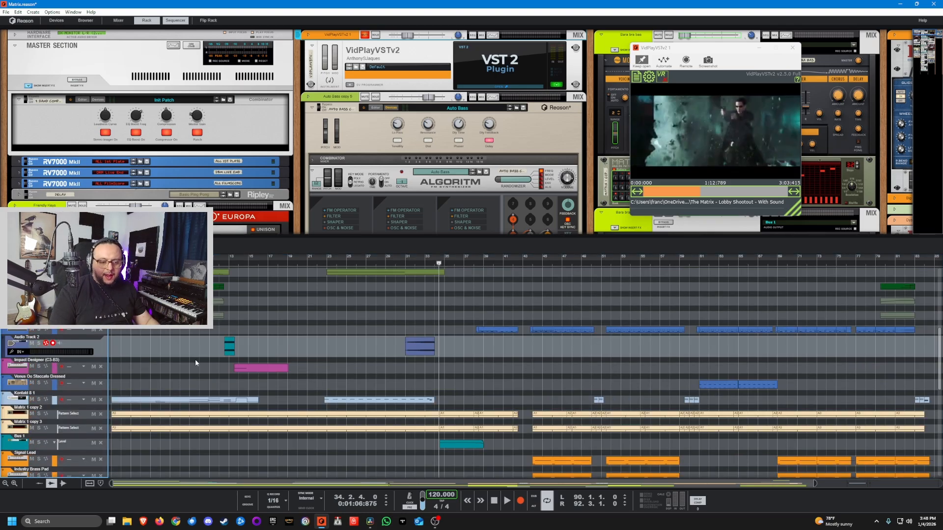
# Solo Matrix 1 copy 2 and Matrix 1 copy 3, play them from bar 35, and return the playhead to 34.3.2.
pyautogui.click(443, 263)
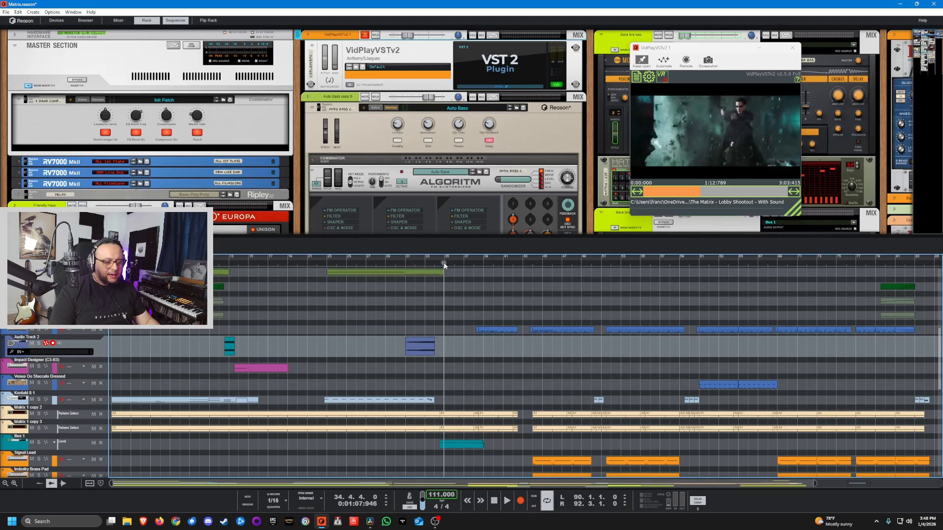
pyautogui.press('space')
pyautogui.click(39, 413)
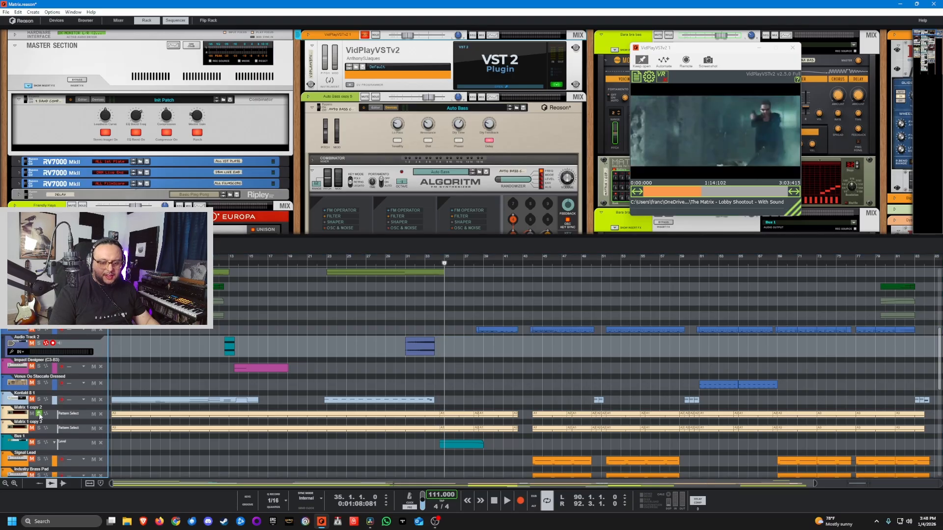
pyautogui.press('space')
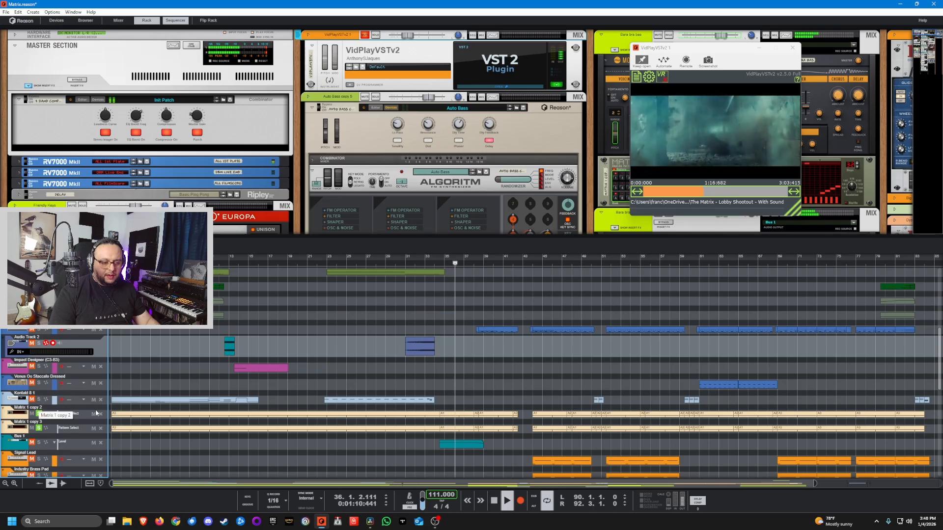
pyautogui.press('space')
pyautogui.click(442, 266)
pyautogui.moveTo(442, 266); pyautogui.dragTo(441, 267)
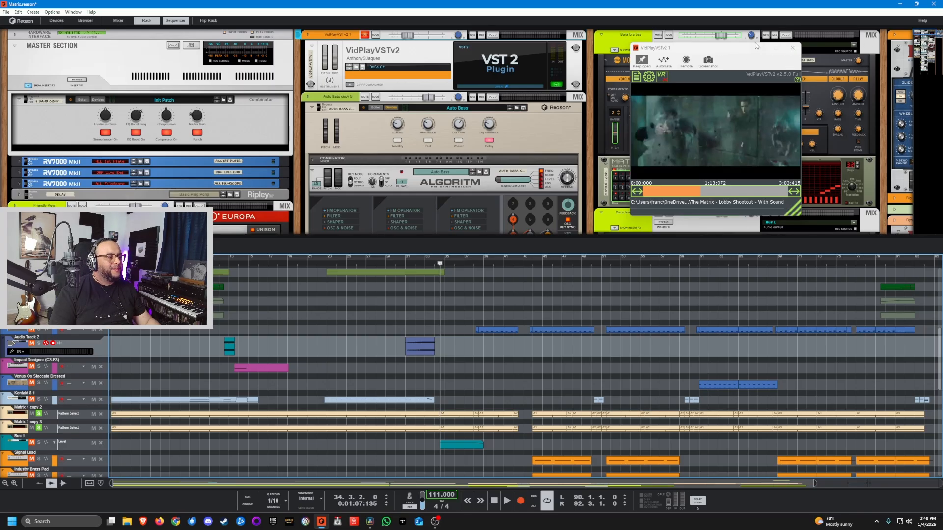
# Show the Bus 1 channel in the mixer, play from 34.3.2 to watch its FX1 send, and minimize the video window.
pyautogui.click(775, 36)
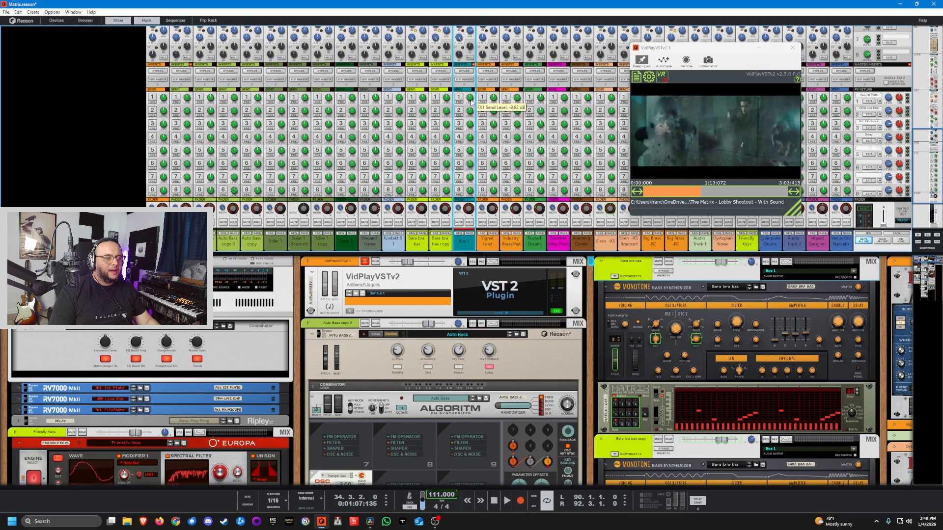
pyautogui.press('space')
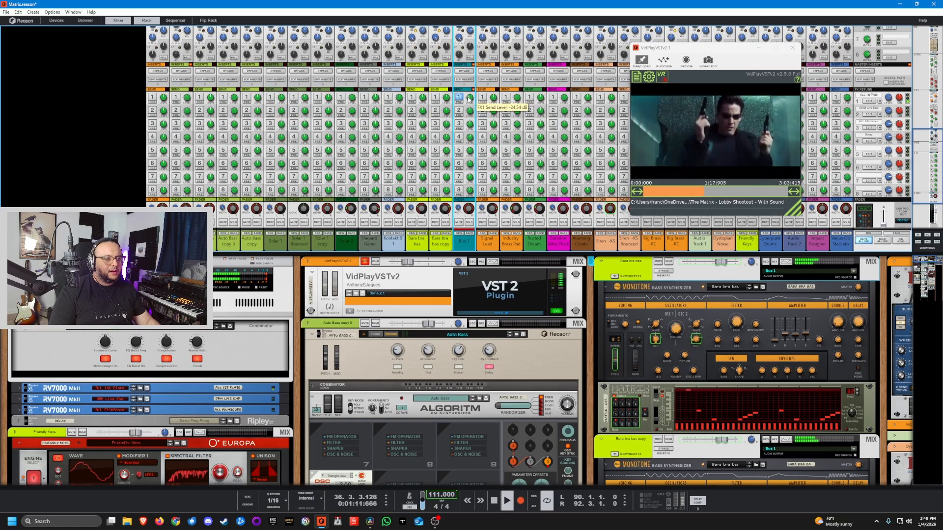
pyautogui.click(759, 48)
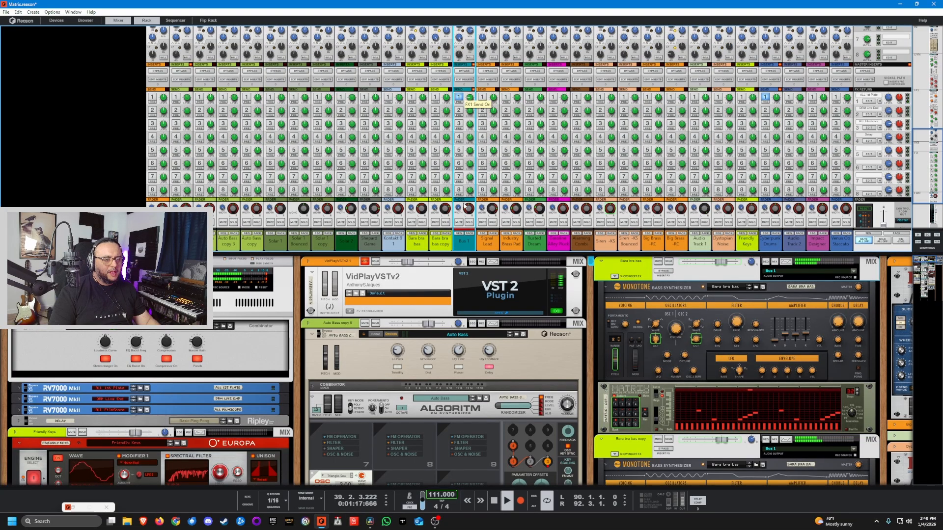
# Hide the mixer, bring back a taller sequencer below the rack, and stop playback in bar 42.
pyautogui.moveTo(462, 253); pyautogui.dragTo(461, 27)
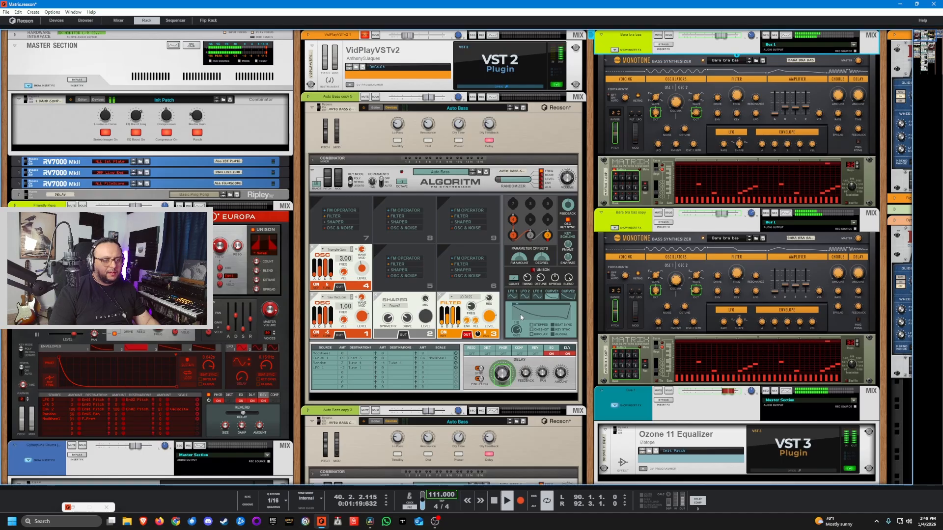
pyautogui.moveTo(440, 487); pyautogui.dragTo(444, 144)
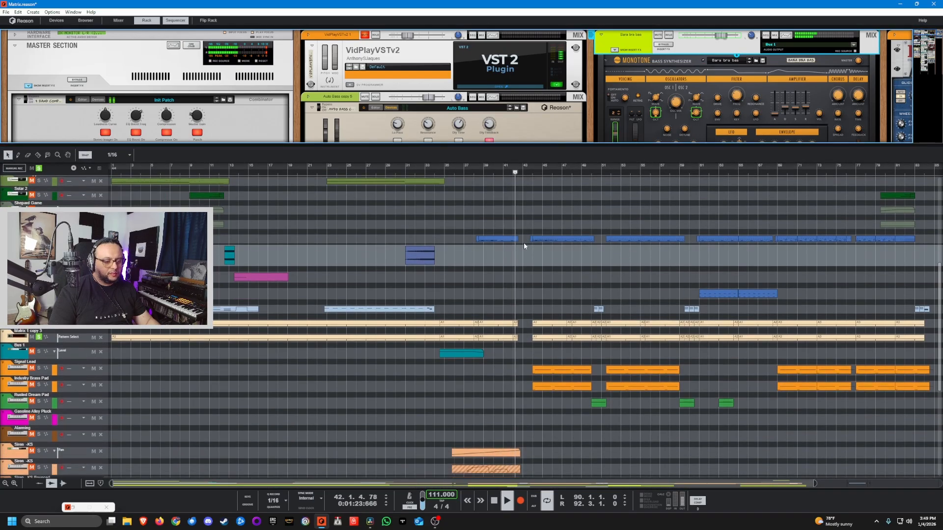
pyautogui.press('space')
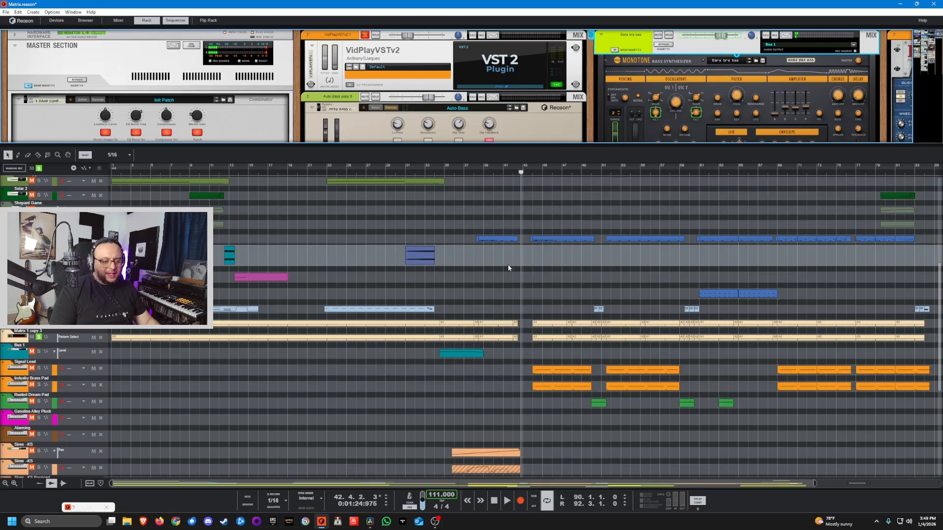
# Solo the Bara bra bas copy and Bara bra bas tracks alongside the two Matrix tracks.
pyautogui.scroll(-3, 499, 284)
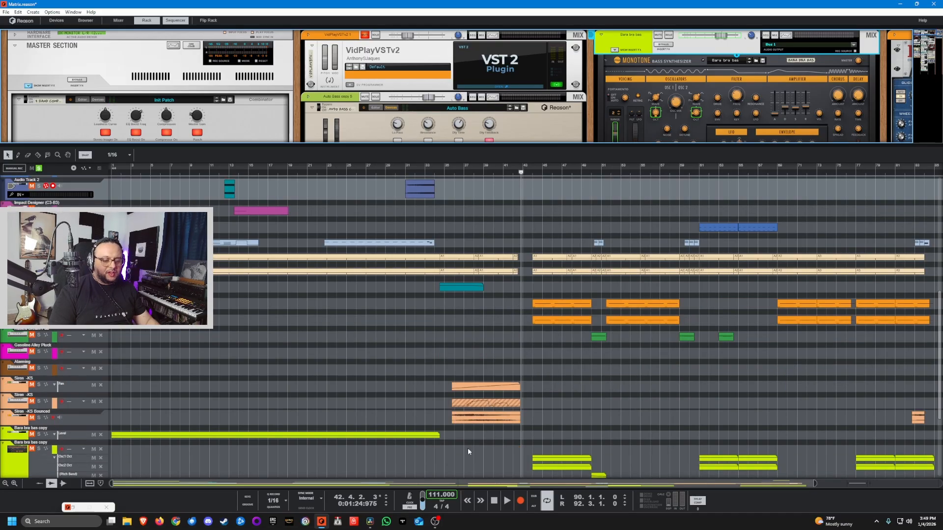
pyautogui.click(39, 449)
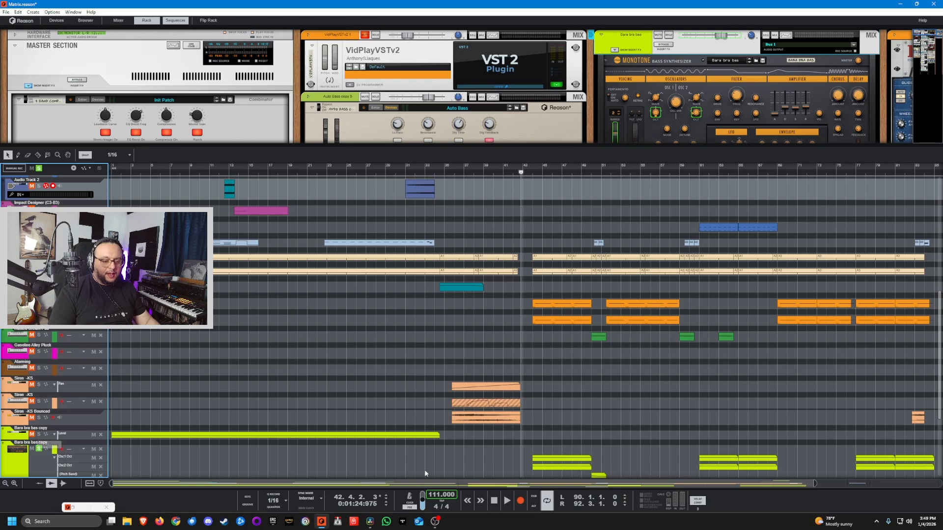
pyautogui.scroll(-3, 556, 464)
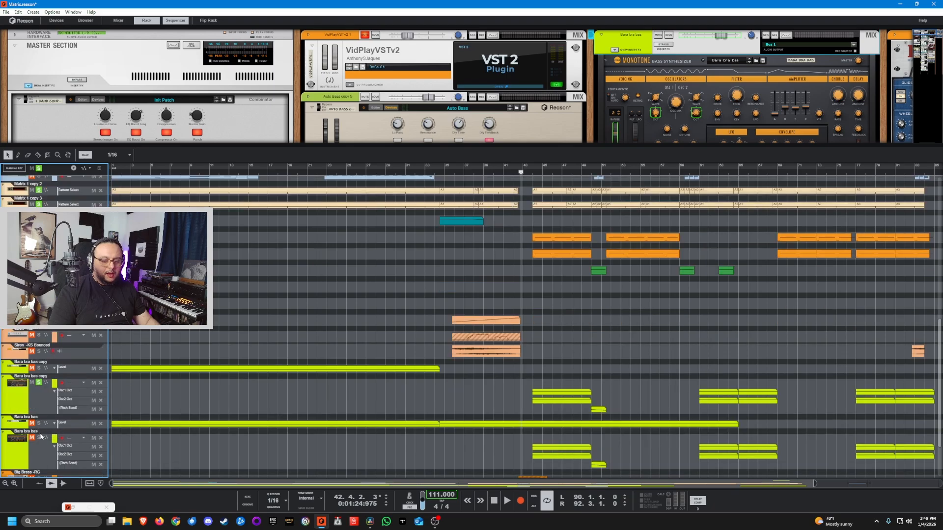
pyautogui.scroll(15, 394, 448)
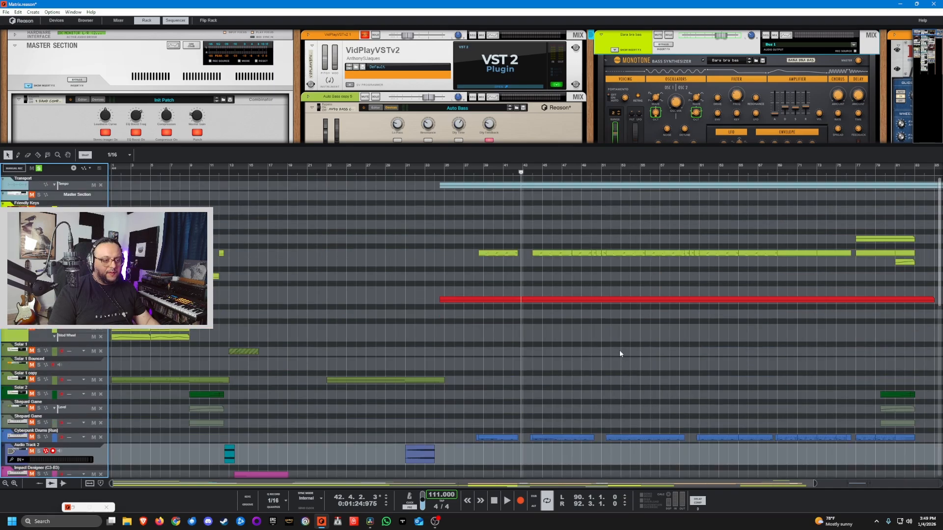
# Play the soloed Matrix and bass tracks from bar 34, toggle the Bus 1 solo on and off, and stop in bar 48.
pyautogui.moveTo(521, 175); pyautogui.dragTo(503, 246)
pyautogui.scroll(-12, 543, 314)
pyautogui.scroll(12, 543, 314)
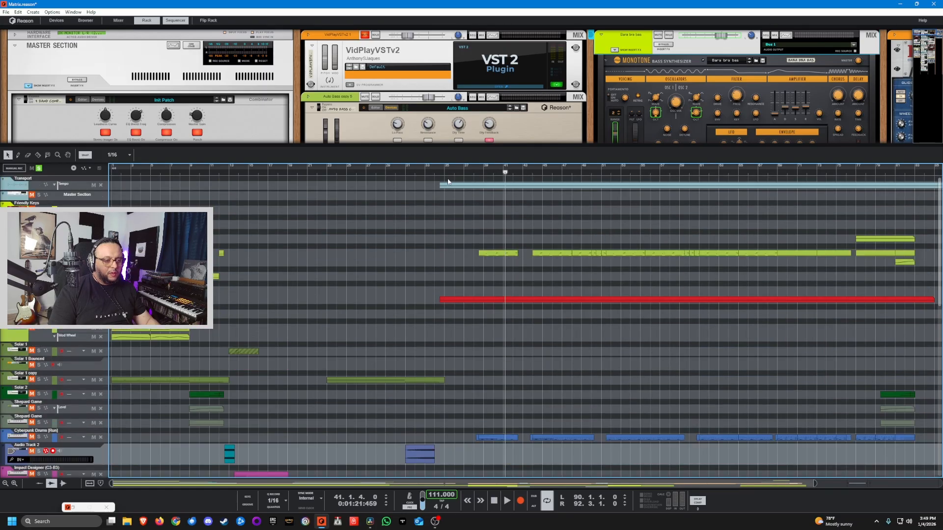
pyautogui.click(439, 169)
pyautogui.press('space')
pyautogui.scroll(-6, 492, 329)
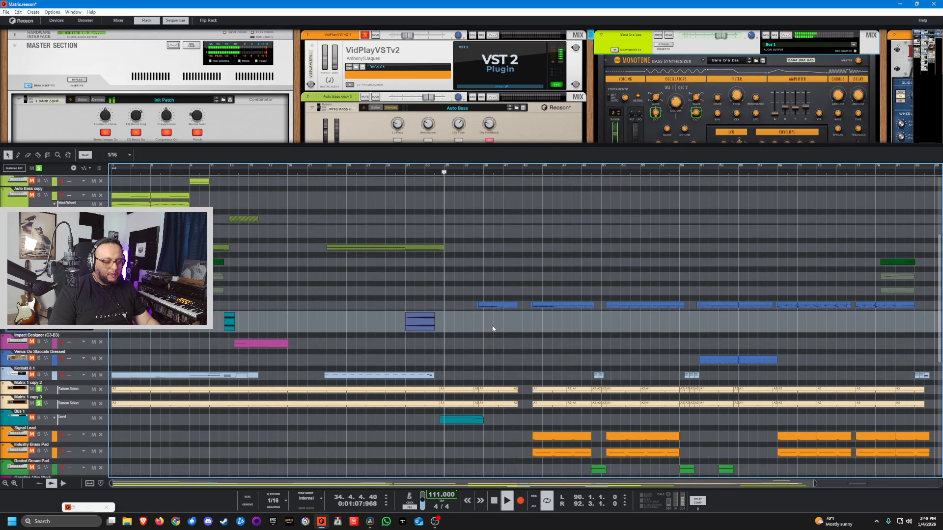
pyautogui.scroll(-3, 505, 339)
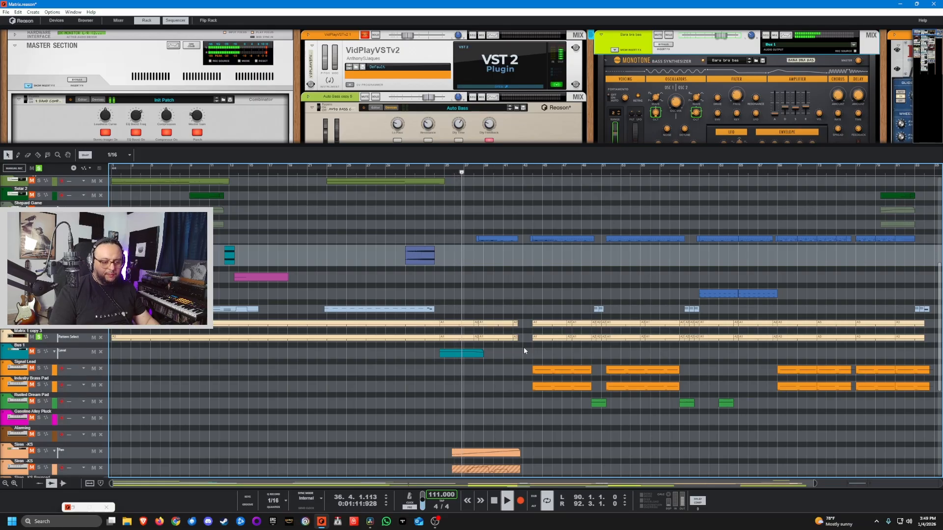
pyautogui.click(39, 352)
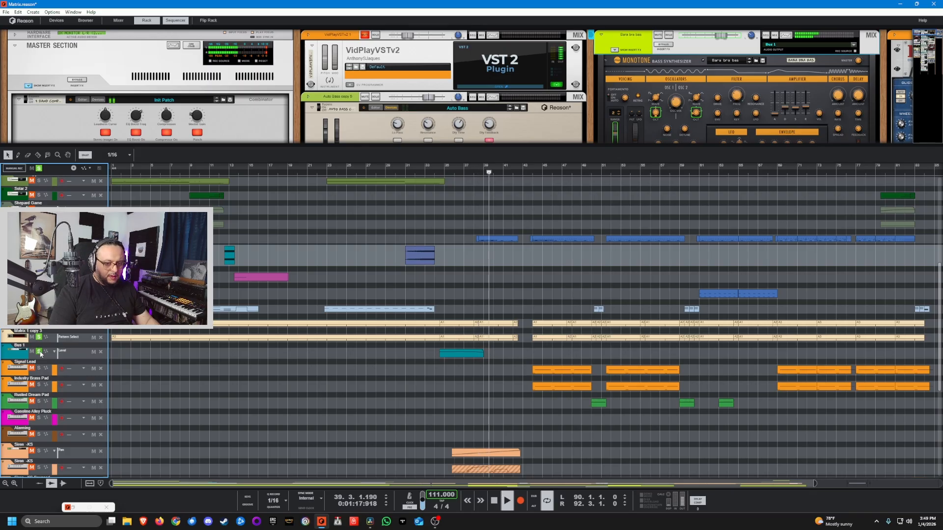
pyautogui.click(39, 351)
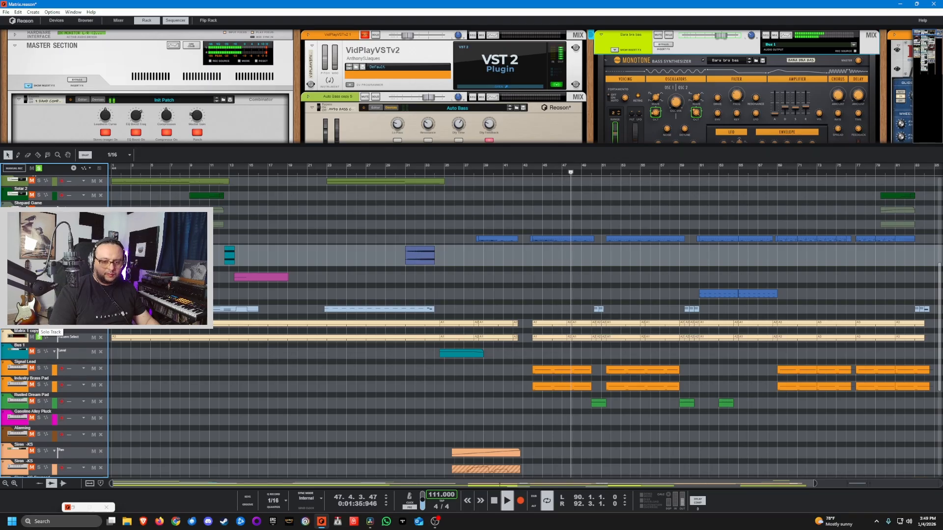
pyautogui.press('space')
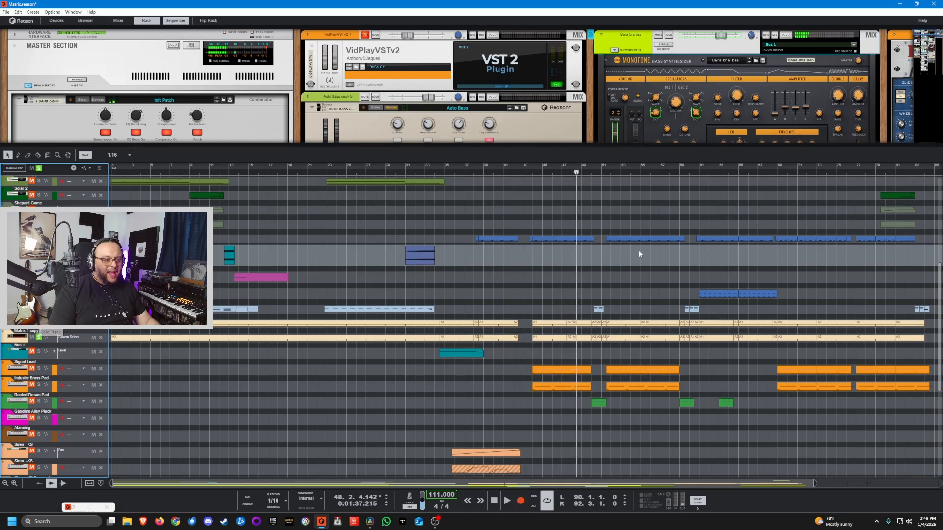
# Move the playhead to 38.2.3, solo Auto Bass, and play the layers until bar 42.
pyautogui.moveTo(496, 169); pyautogui.dragTo(480, 178)
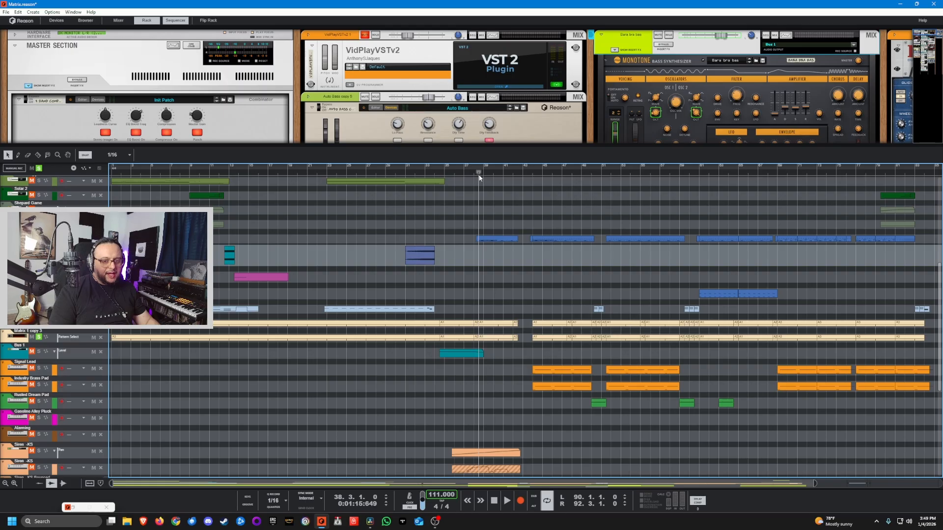
pyautogui.scroll(5, 505, 273)
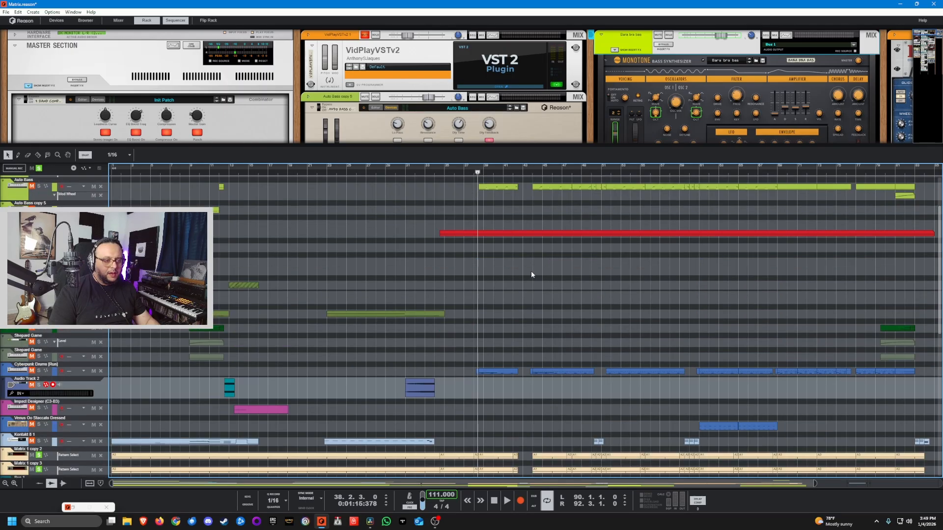
pyautogui.click(38, 186)
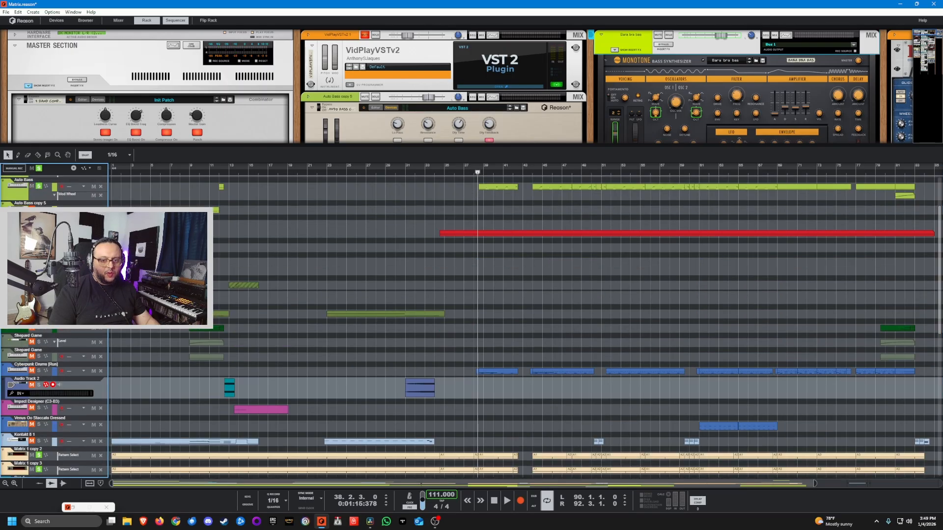
pyautogui.press('space')
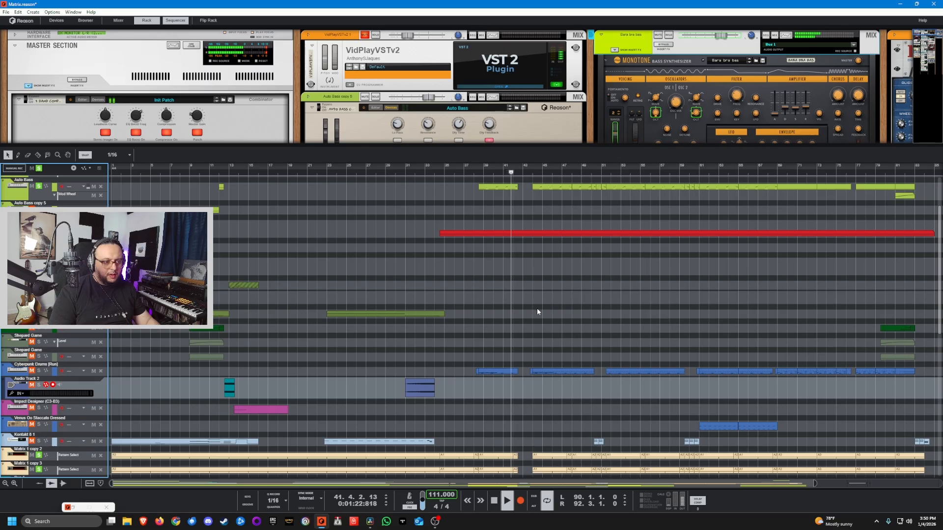
pyautogui.press('space')
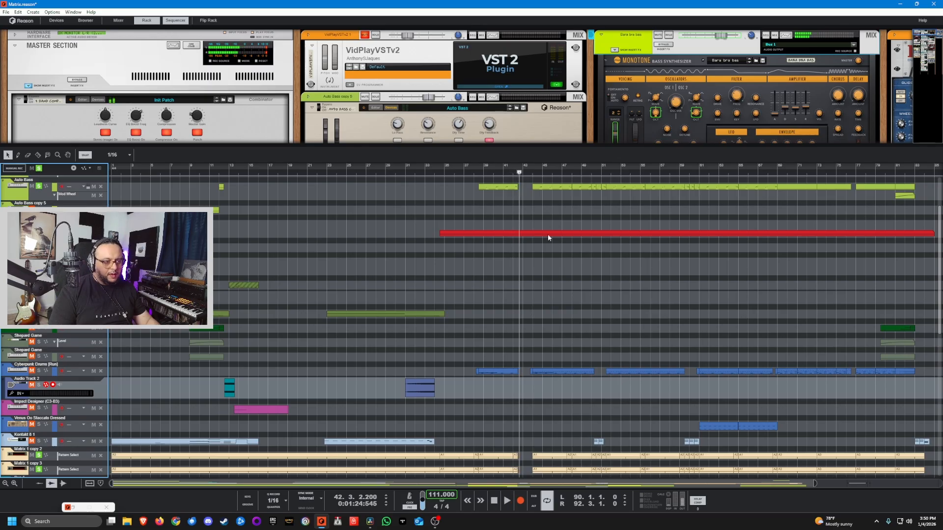
# Place the playhead at 42.3.1, show the matching frame in the VidPlayVSTv2 video window, and minimize that window.
pyautogui.moveTo(519, 173); pyautogui.dragTo(516, 172)
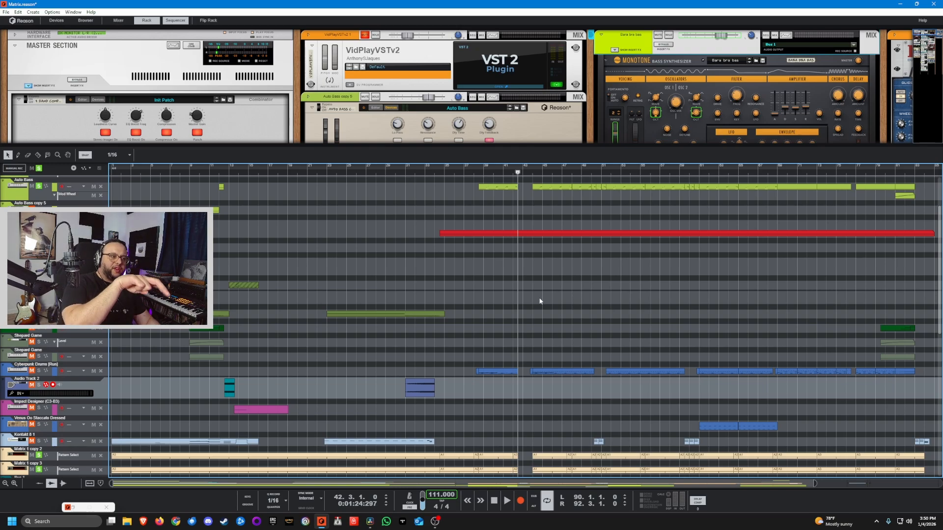
pyautogui.click(406, 72)
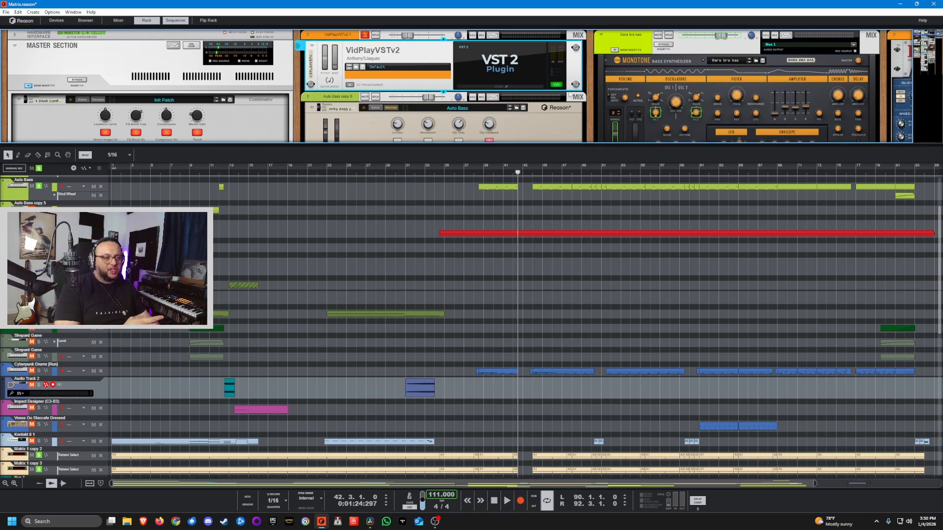
pyautogui.click(498, 87)
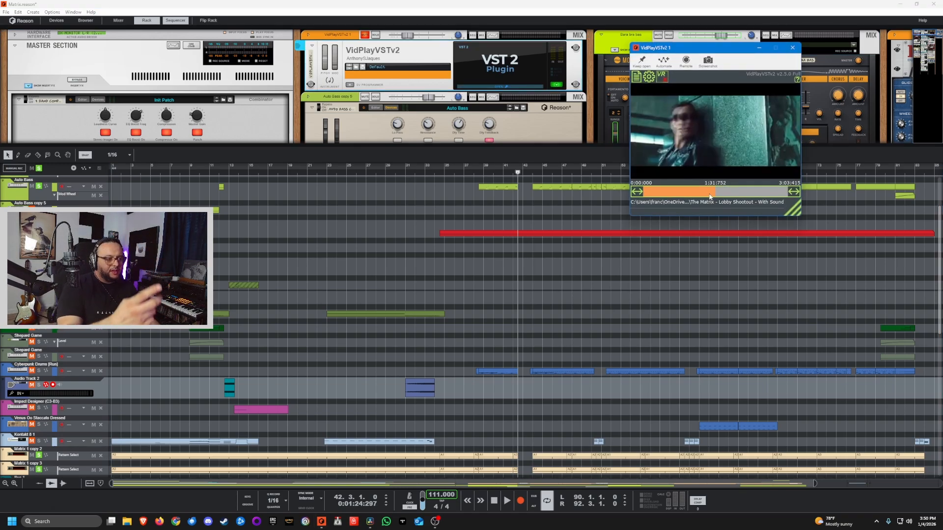
pyautogui.click(759, 48)
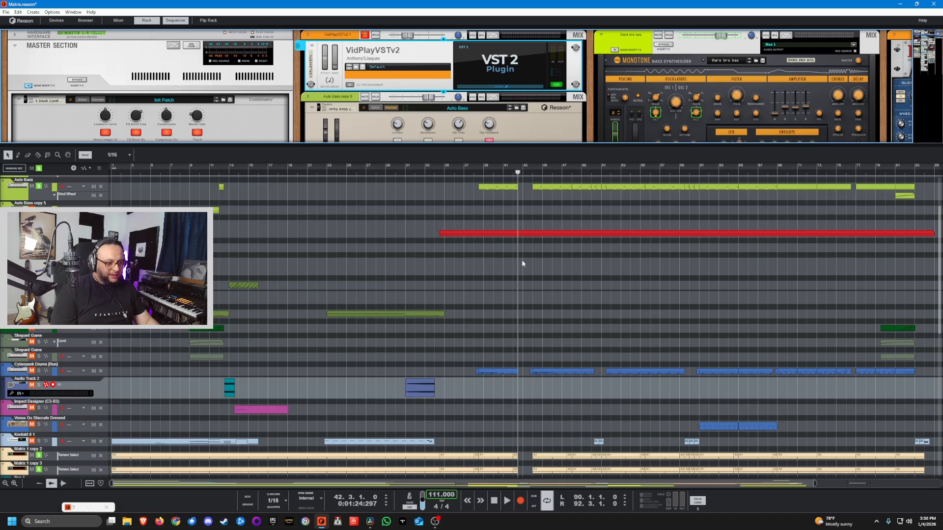
# Solo Big Brass -RC Bounced, play it with the other layers from 42.3.1, and stop in bar 45.
pyautogui.scroll(-10, 535, 275)
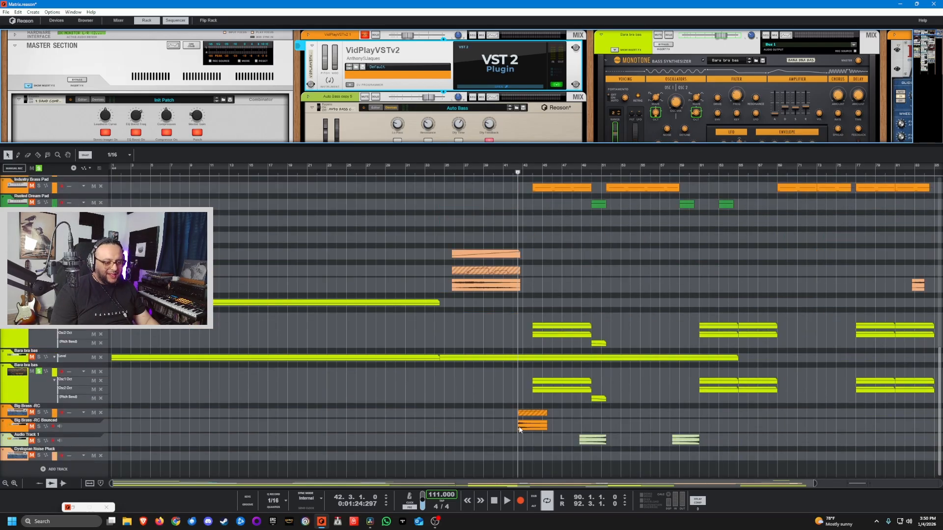
pyautogui.click(519, 428)
pyautogui.click(39, 426)
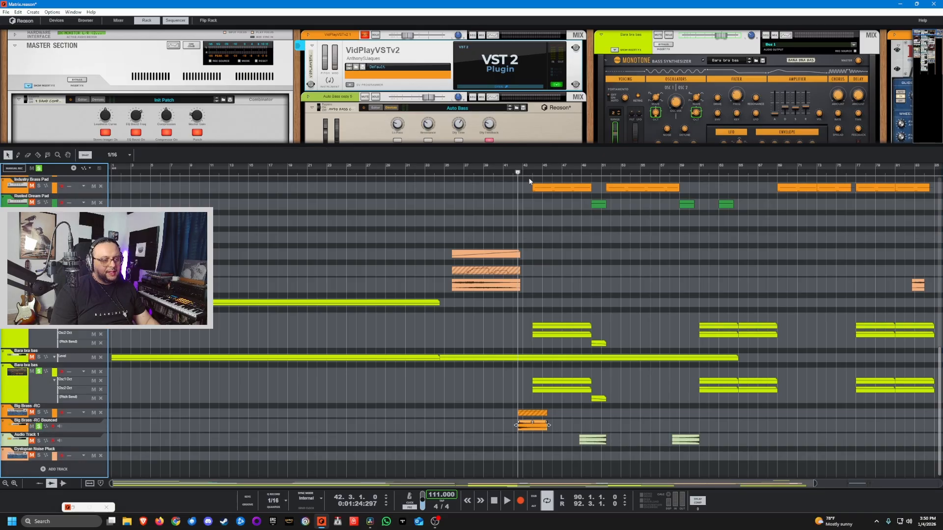
pyautogui.press('space')
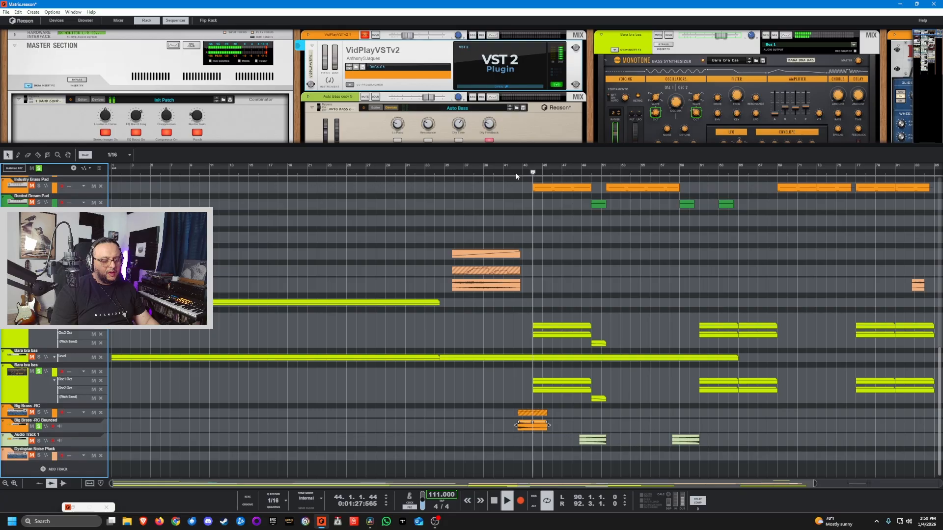
pyautogui.scroll(3, 620, 253)
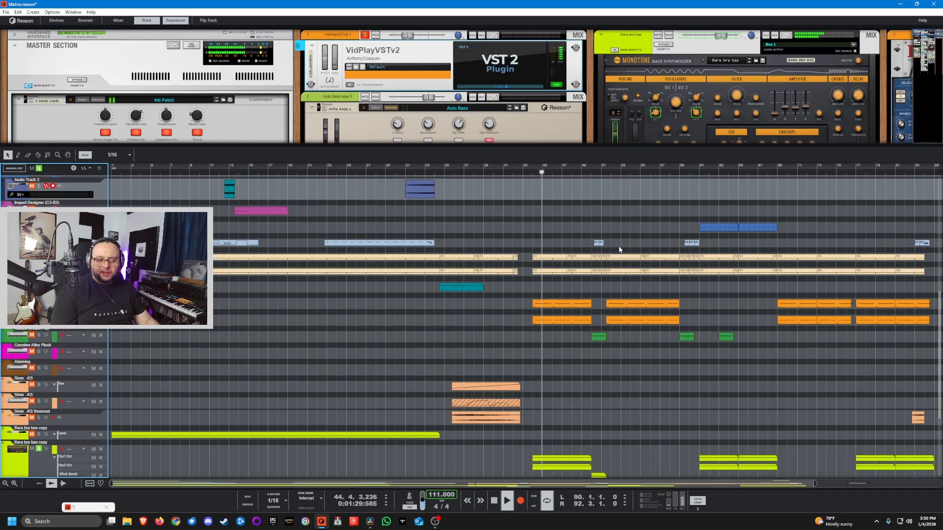
pyautogui.scroll(3, 619, 253)
pyautogui.press('space')
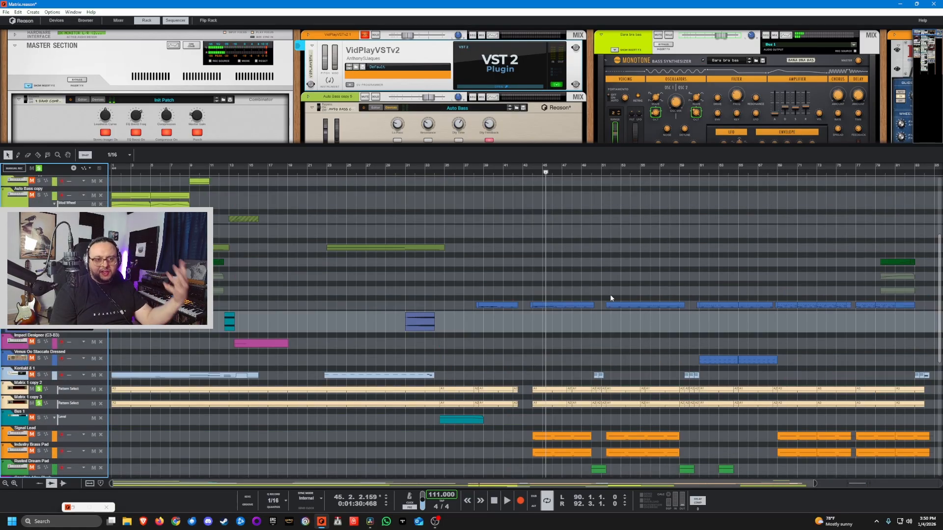
# Move the playhead back to 38.2.2 and turn off the solos on Matrix 1 copy 2, Matrix 1 copy 3 and Bara bra bas copy.
pyautogui.click(530, 172)
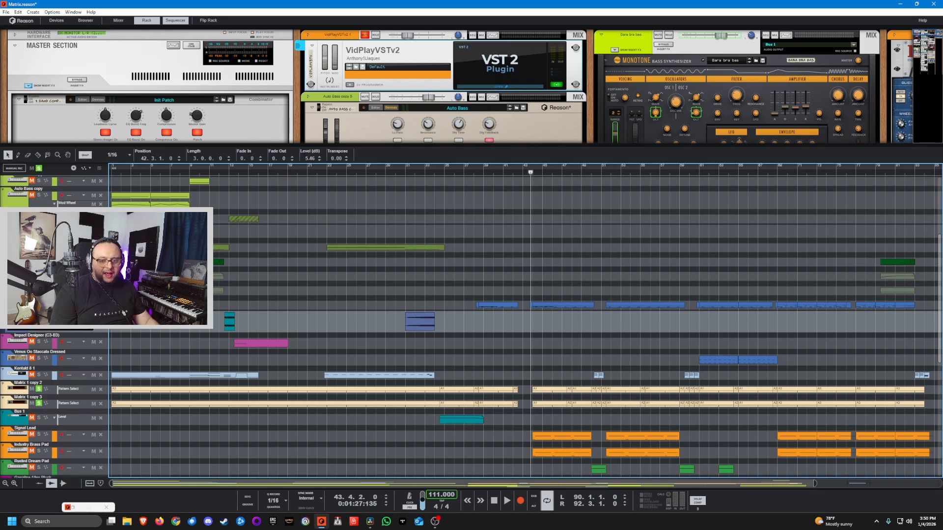
pyautogui.click(36, 318)
pyautogui.moveTo(511, 173); pyautogui.dragTo(476, 174)
pyautogui.click(41, 408)
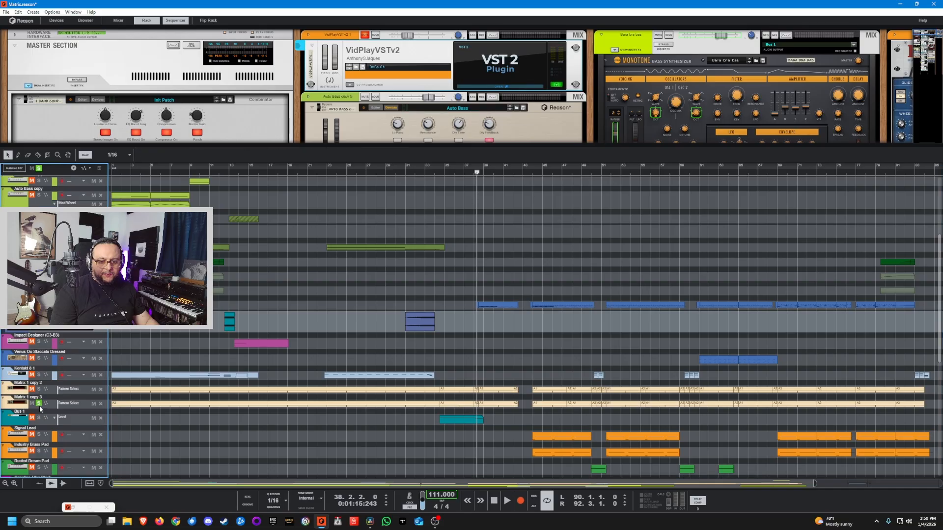
pyautogui.scroll(-5, 44, 405)
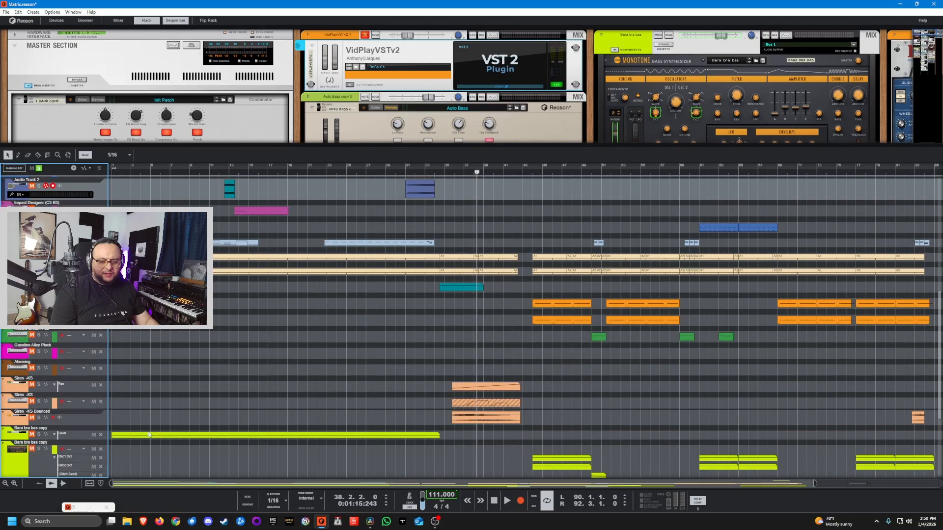
# Play Cyberpunk Drums soloed from 38.2.2, adding solos on Auto Bass, Matrix 1 copy 2 and Matrix 1 copy 3.
pyautogui.scroll(7, 538, 291)
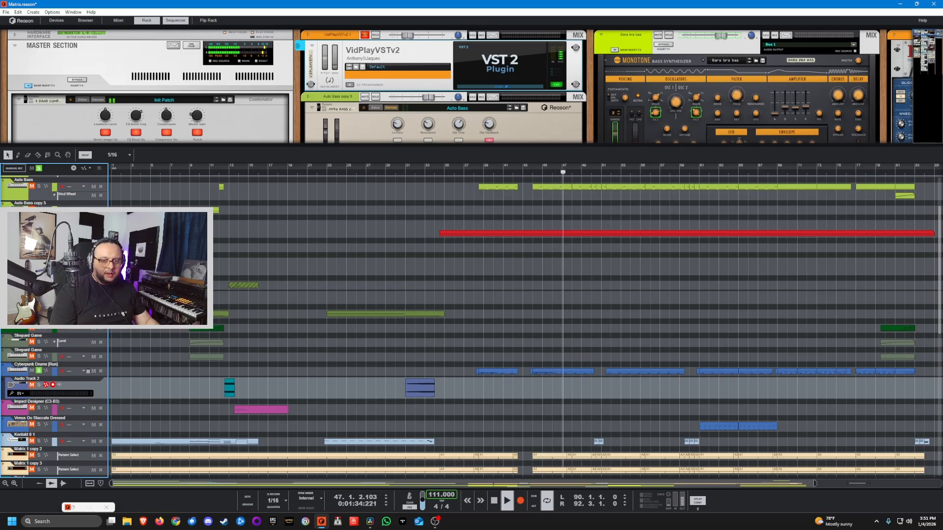
pyautogui.click(39, 186)
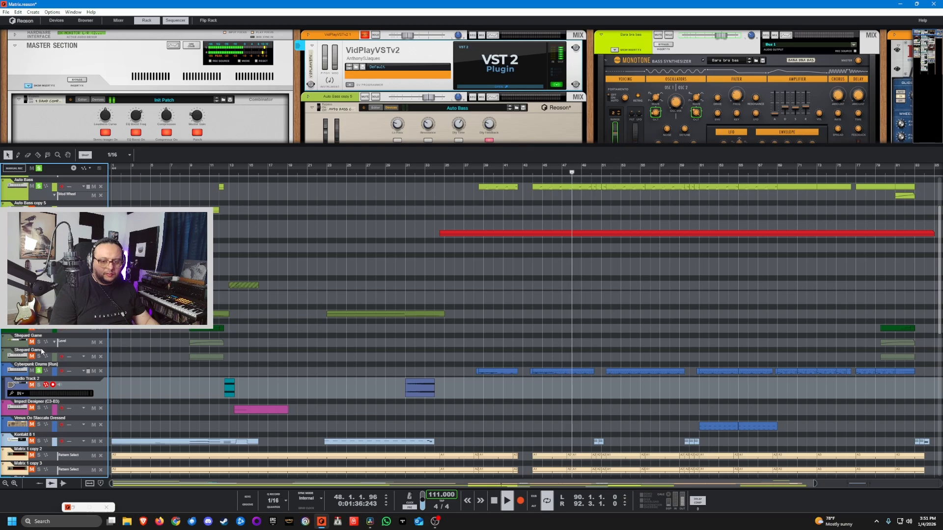
pyautogui.scroll(-3, 40, 363)
pyautogui.click(39, 389)
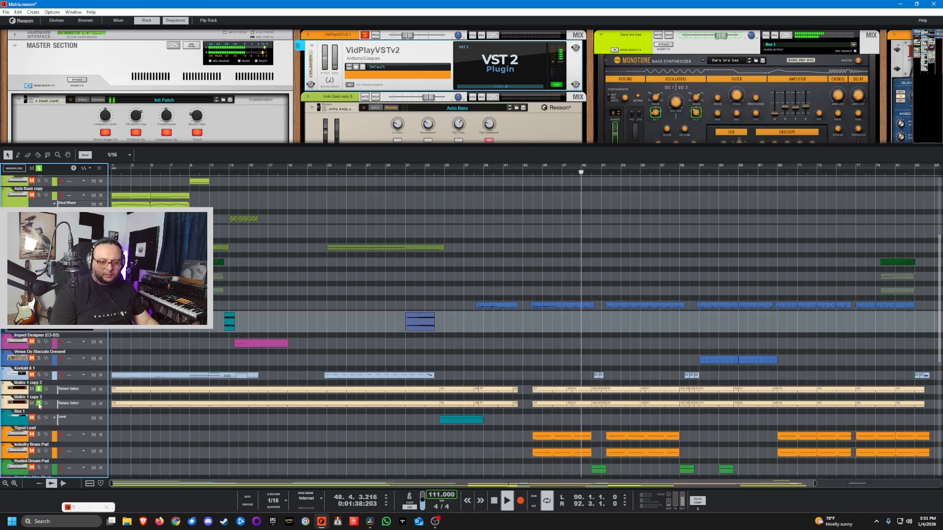
pyautogui.click(39, 403)
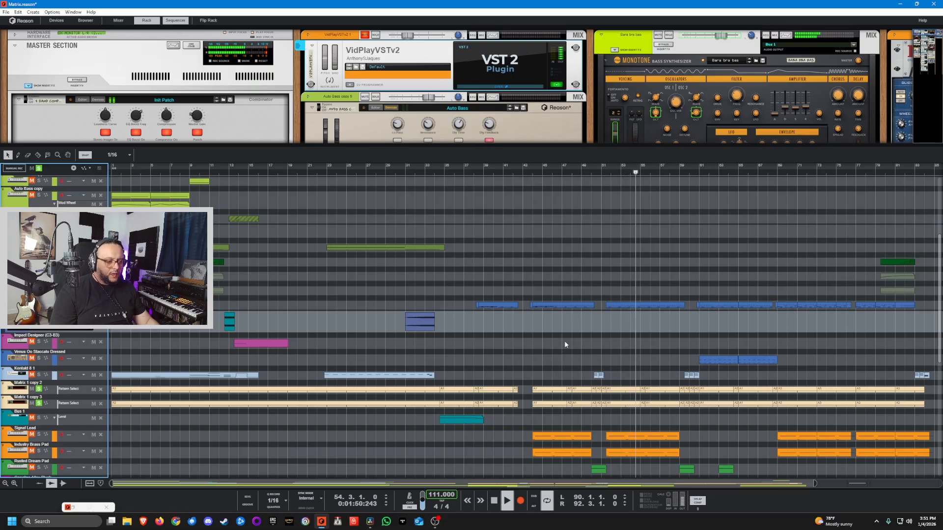
# Stop playback in bar 56 and look over the clips from the drums down to the Big Brass tracks.
pyautogui.scroll(-3, 564, 340)
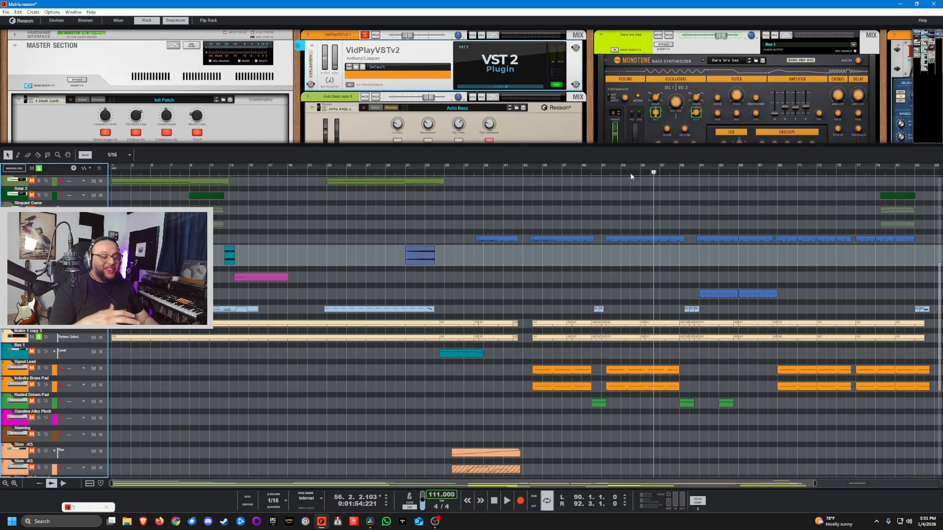
pyautogui.scroll(-4, 646, 182)
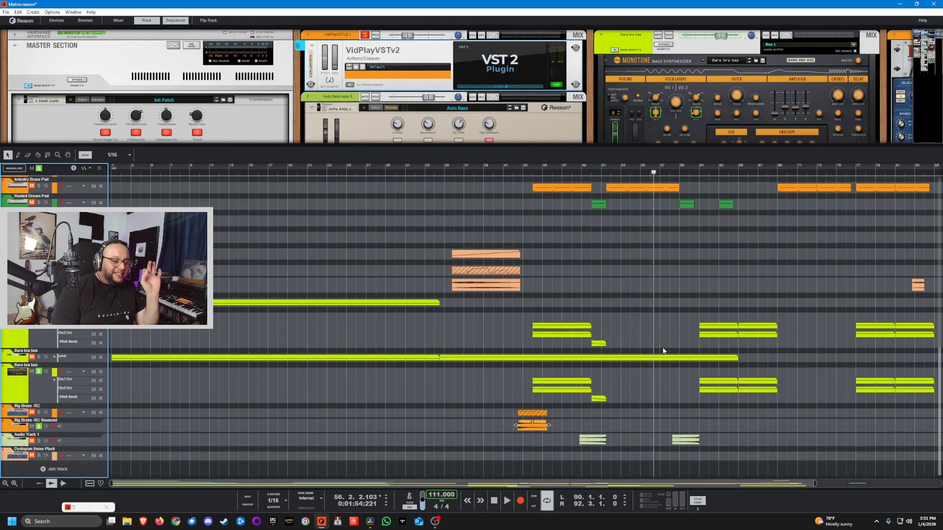
pyautogui.scroll(3, 664, 349)
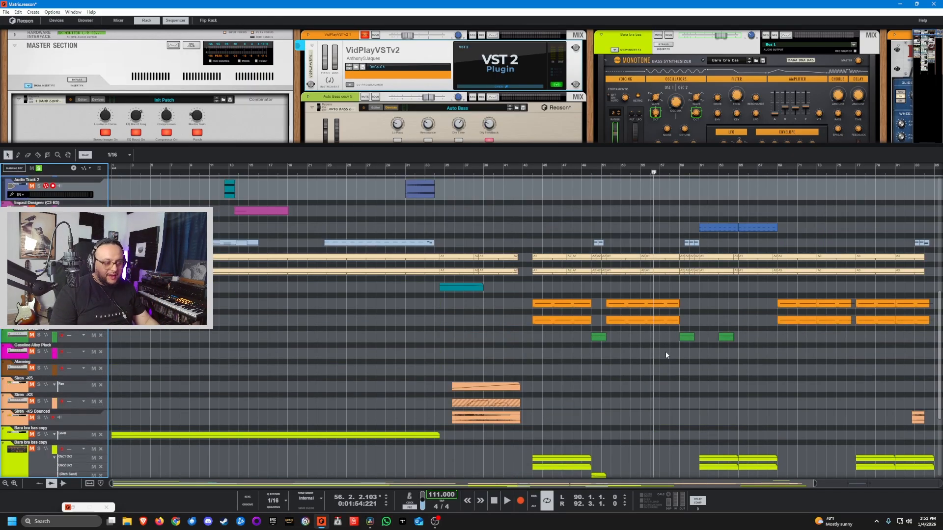
pyautogui.scroll(2, 668, 324)
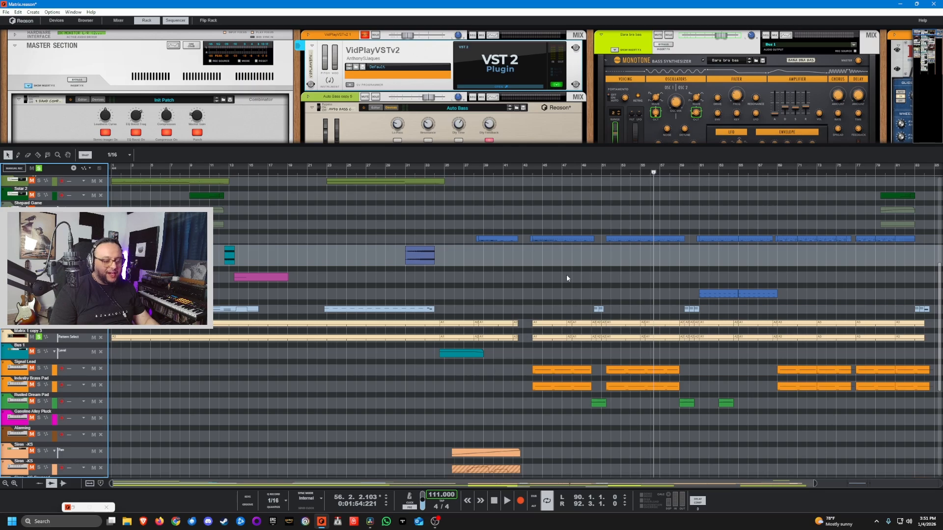
# Solo Signal Lead, Industry Brass Pad and Rusted Dream Pad, play from 44.1.1, and stop in bar 49.
pyautogui.moveTo(542, 171); pyautogui.dragTo(532, 171)
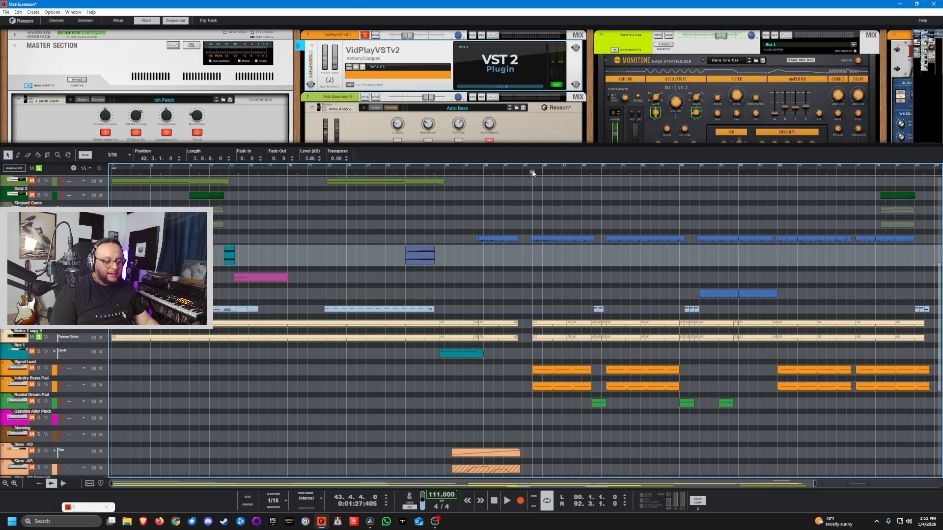
pyautogui.click(39, 369)
pyautogui.click(40, 385)
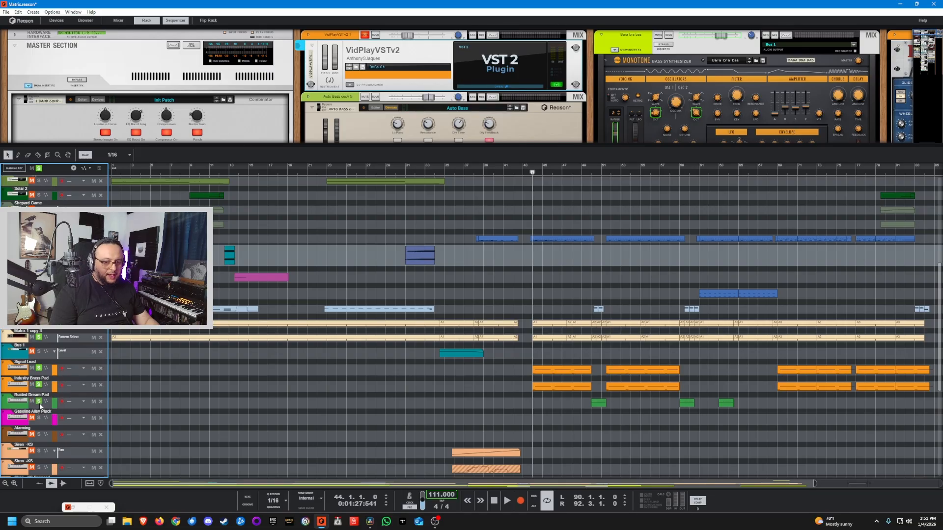
pyautogui.press('space')
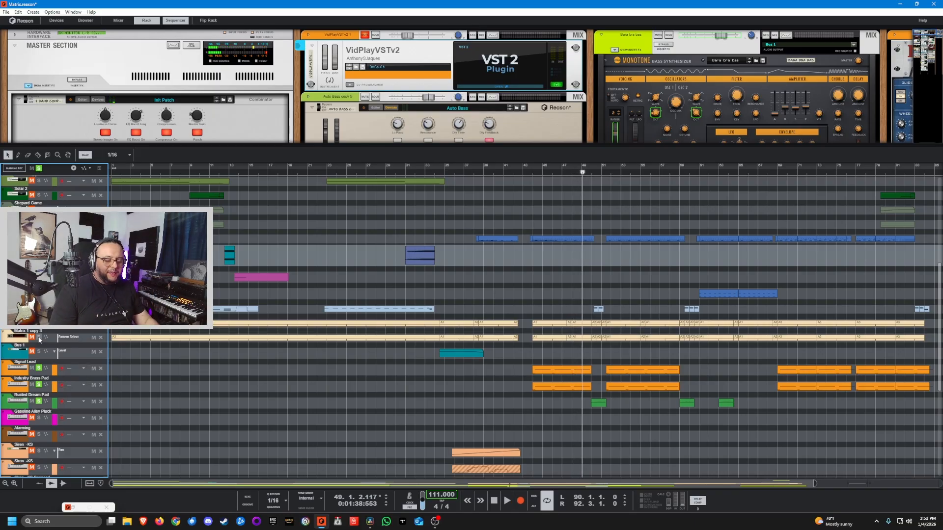
# Resume playback from bar 49 without the Matrix 1 copy 3 solo, look over the nearby tracks, and stop in bar 61.
pyautogui.press('space')
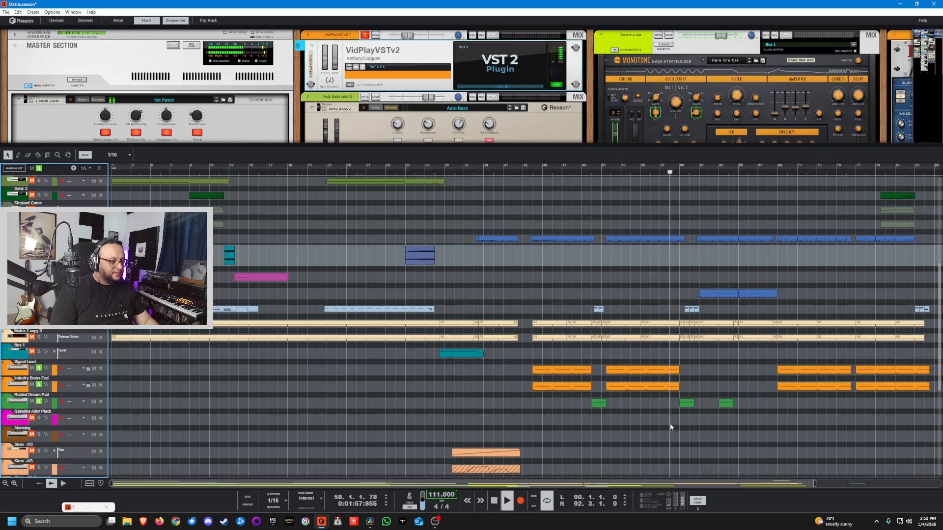
pyautogui.scroll(-3, 667, 415)
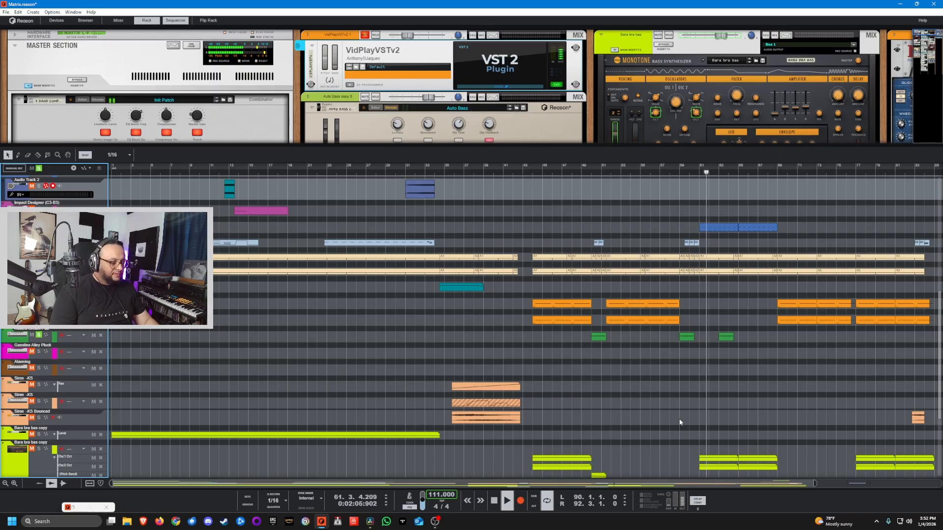
pyautogui.scroll(5, 680, 418)
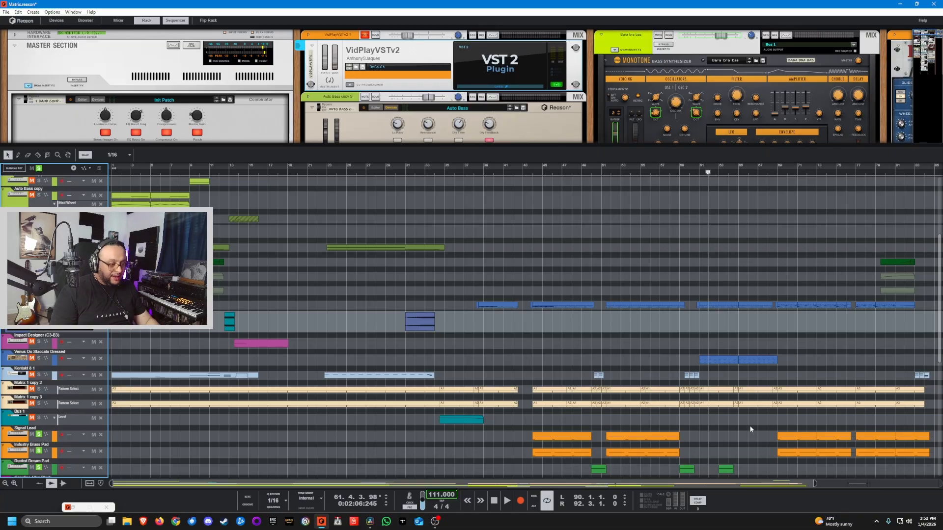
# Solo the Venus Staccato track and play it with the other soloed layers from 60.4.4.
pyautogui.click(700, 172)
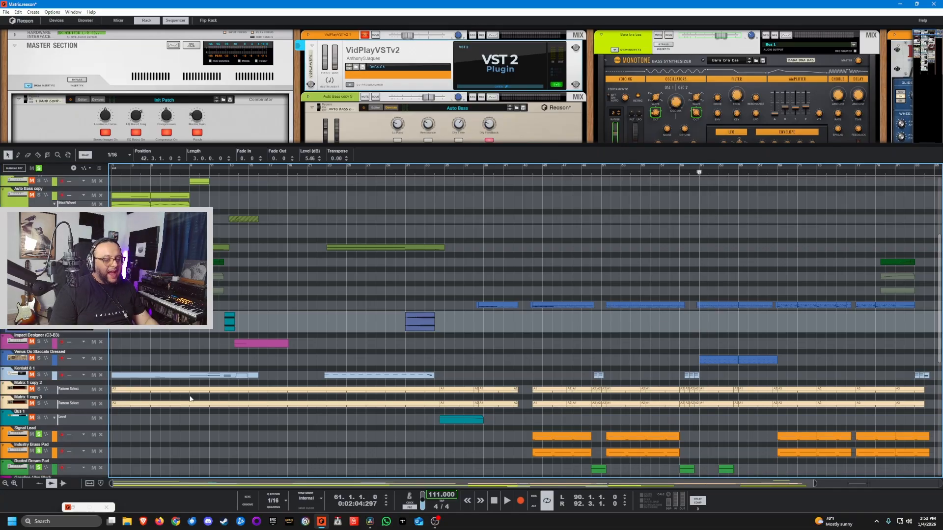
pyautogui.click(39, 359)
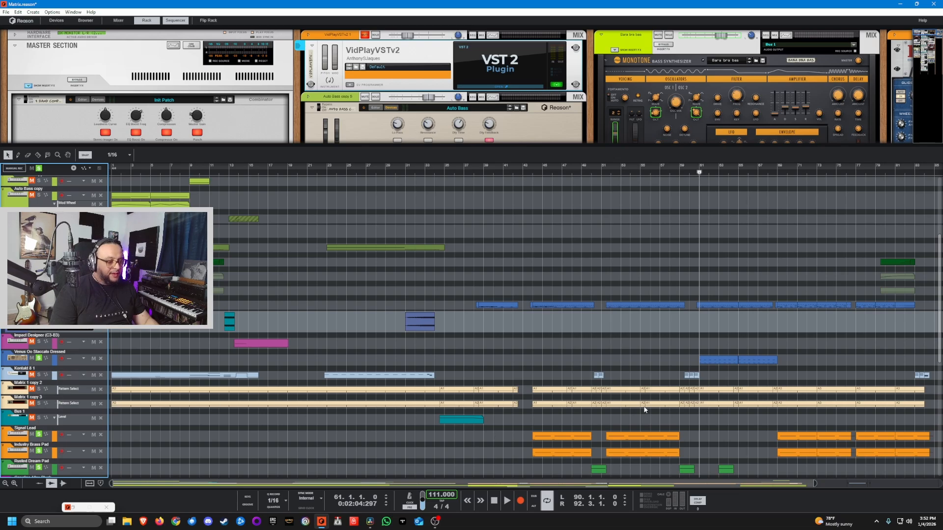
pyautogui.click(699, 173)
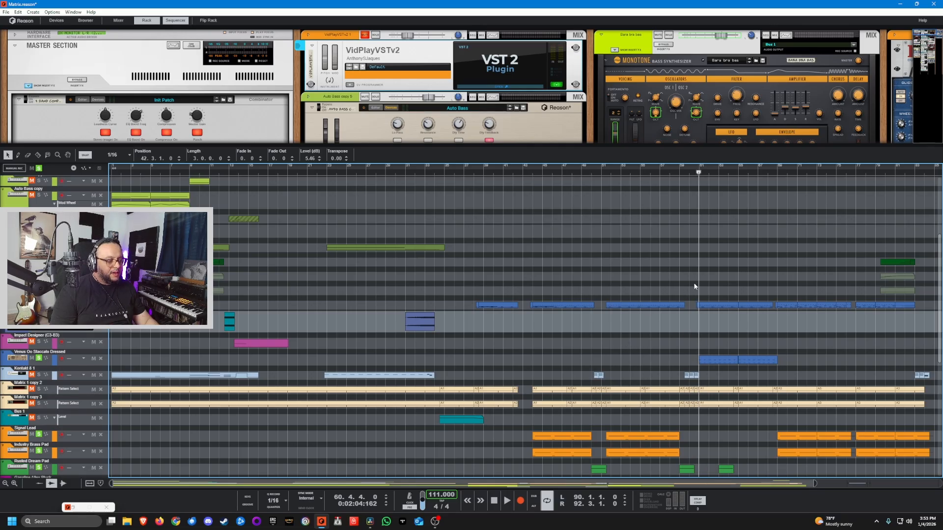
pyautogui.press('space')
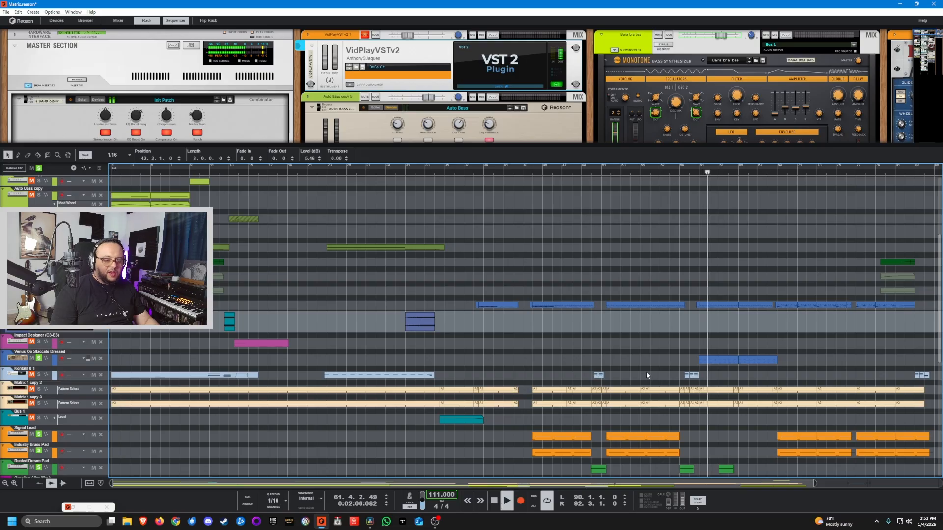
# Briefly add solos on Matrix 1 copy 2 and Matrix 1 copy 3 during playback, turn them off, and stop in bar 65.
pyautogui.click(39, 390)
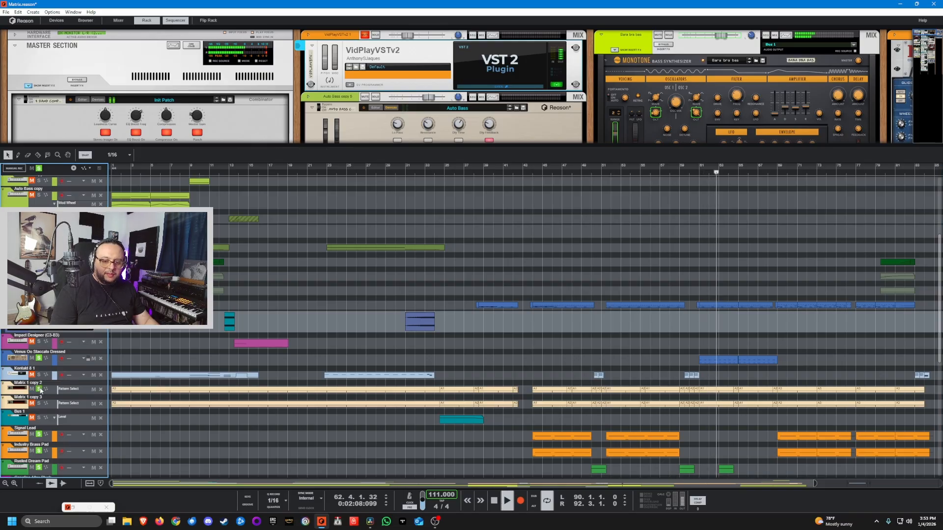
pyautogui.click(39, 404)
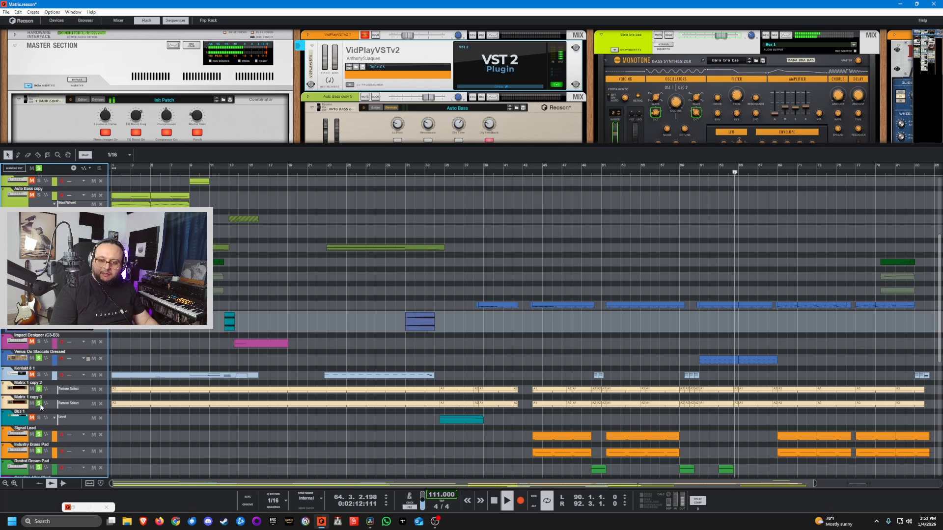
pyautogui.click(38, 389)
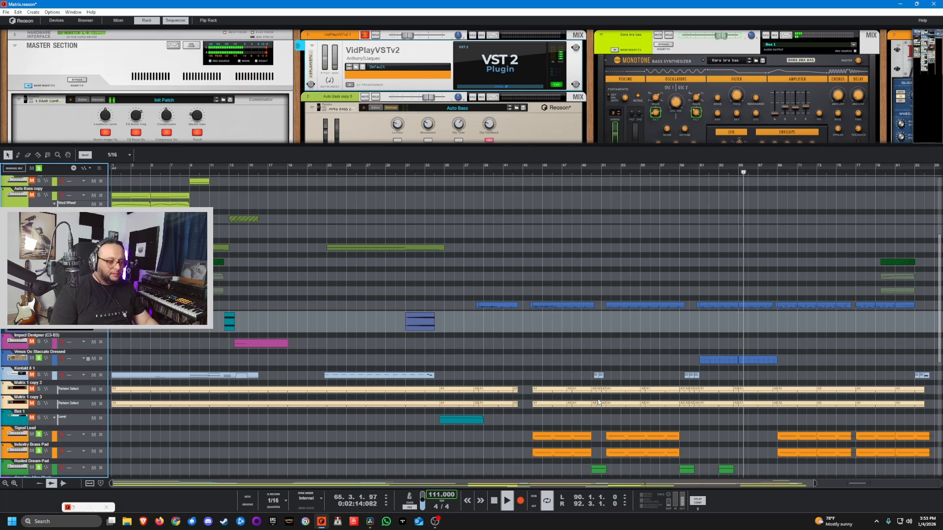
pyautogui.press('space')
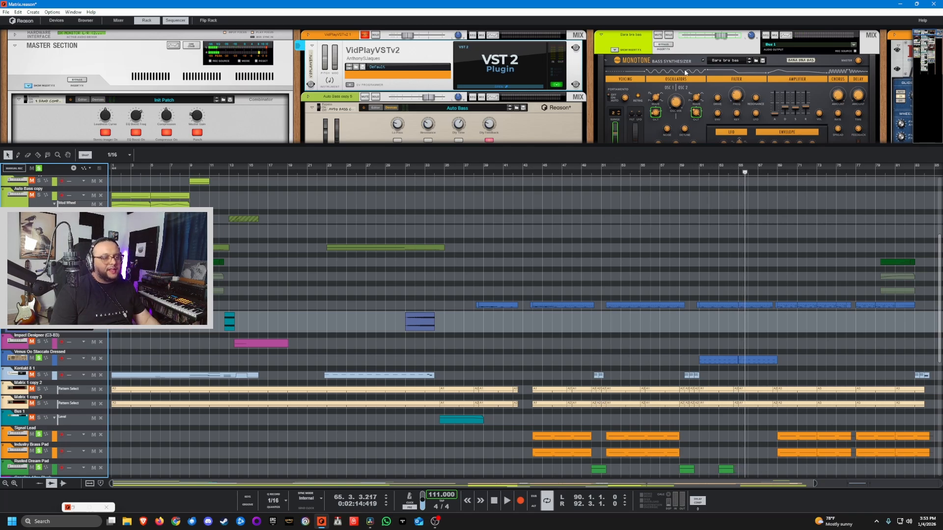
# Open the VidPlayVSTv2 video window, move it over the VidPlayVSTv2 device, and set the playhead at 53.4.1.
pyautogui.click(489, 63)
pyautogui.click(520, 87)
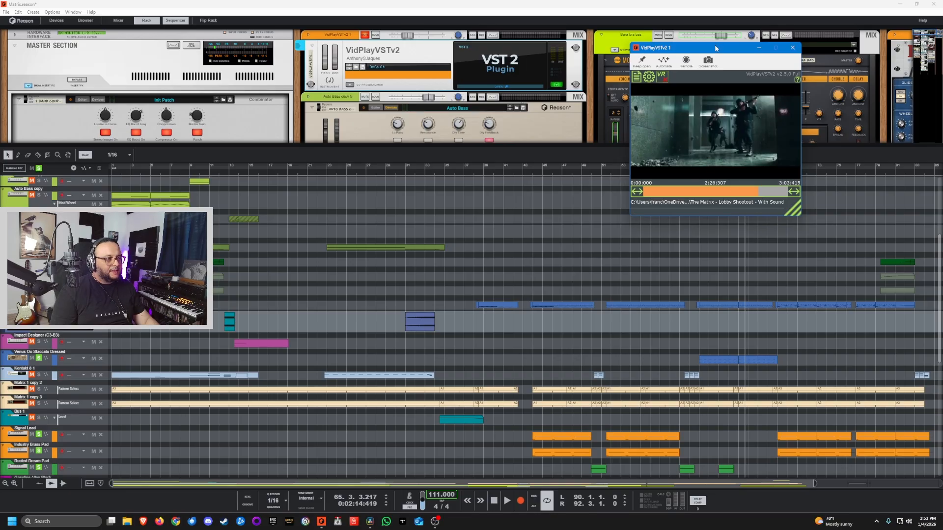
pyautogui.moveTo(715, 48); pyautogui.dragTo(715, 37)
pyautogui.moveTo(623, 173); pyautogui.dragTo(628, 177)
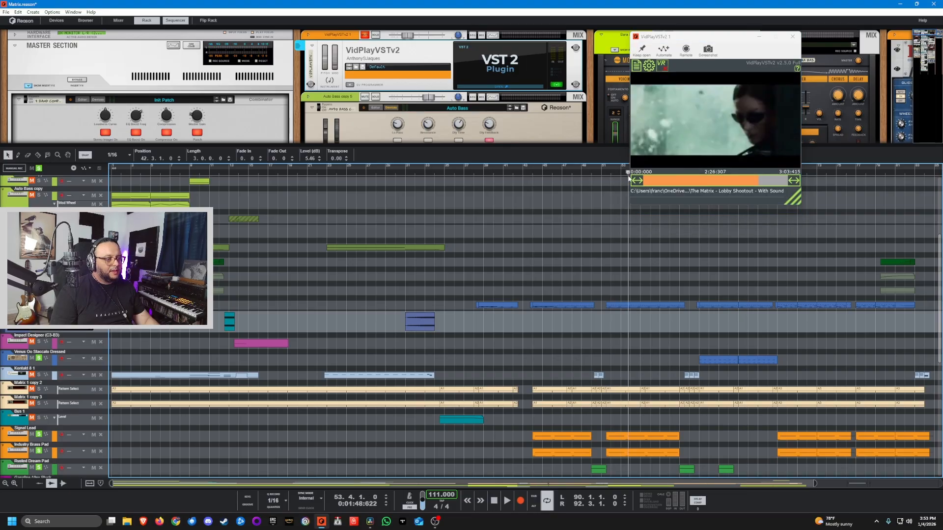
pyautogui.moveTo(733, 48); pyautogui.dragTo(507, 48)
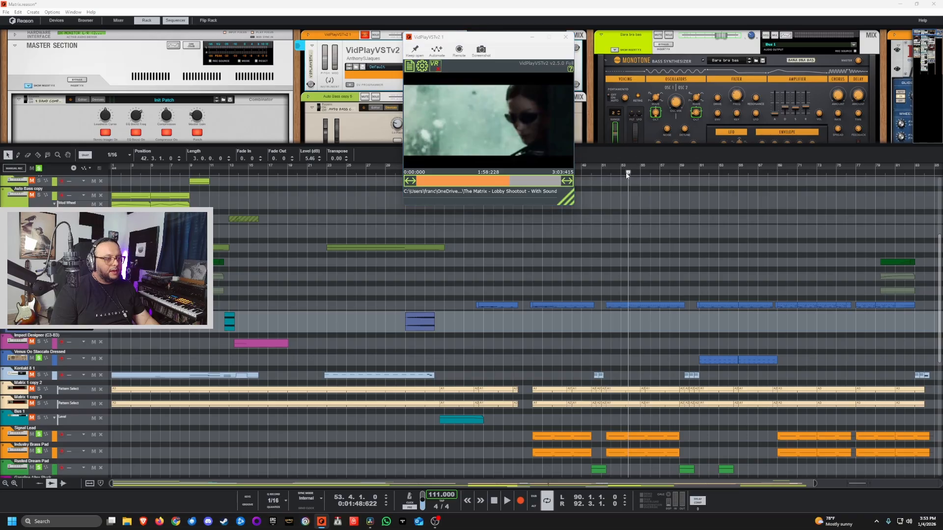
# Play the soloed layers with the video from 62.2.2, pausing in bar 64 and stopping in bar 65.
pyautogui.moveTo(642, 172); pyautogui.dragTo(709, 179)
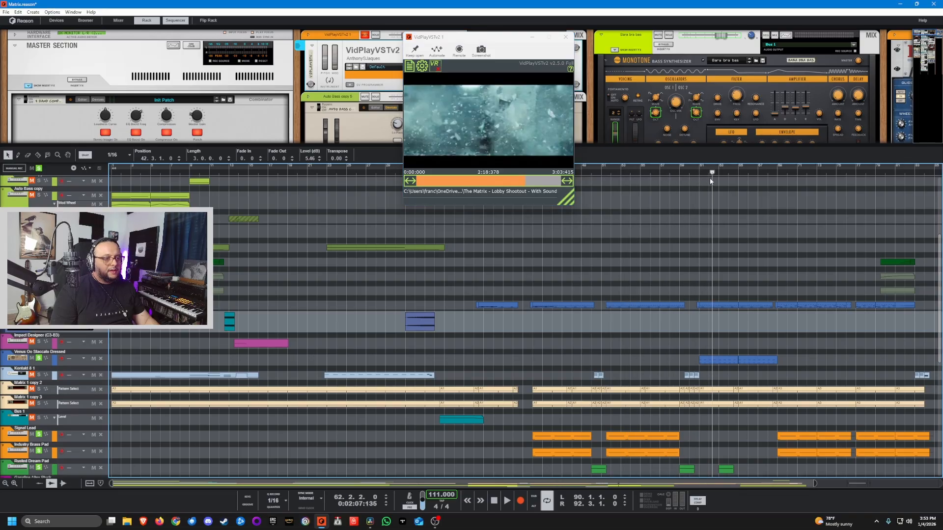
pyautogui.press('space')
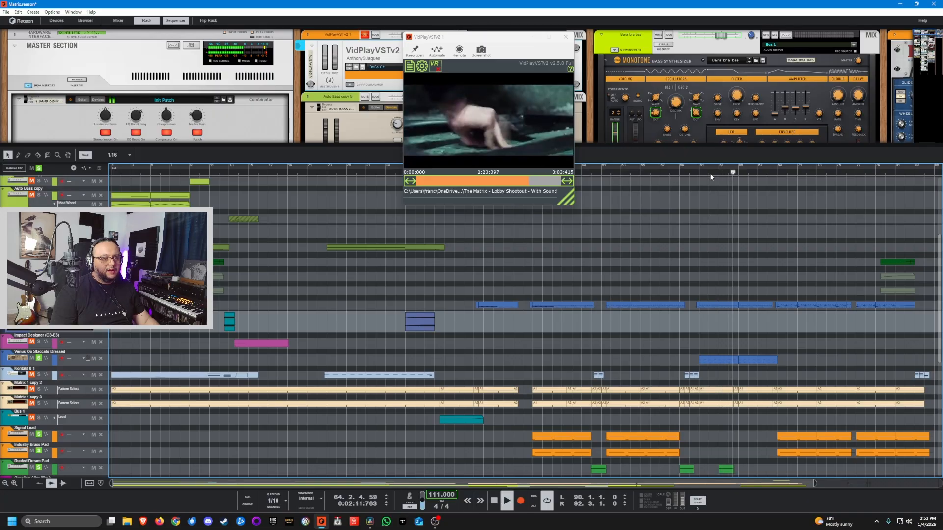
pyautogui.press('space')
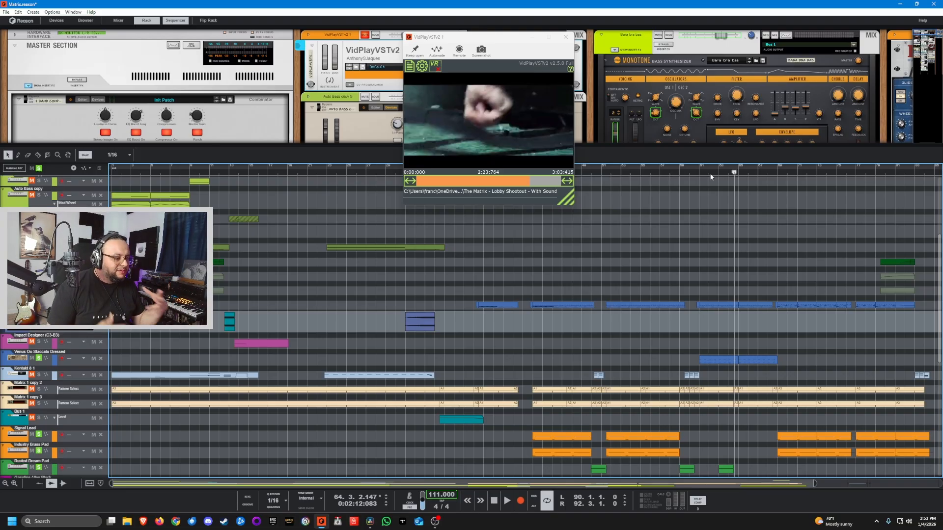
pyautogui.press('space')
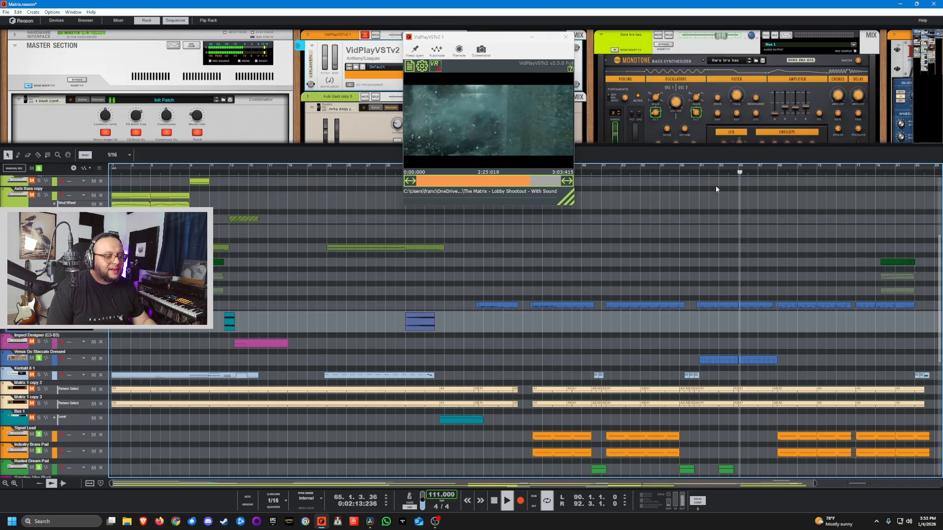
pyautogui.press('space')
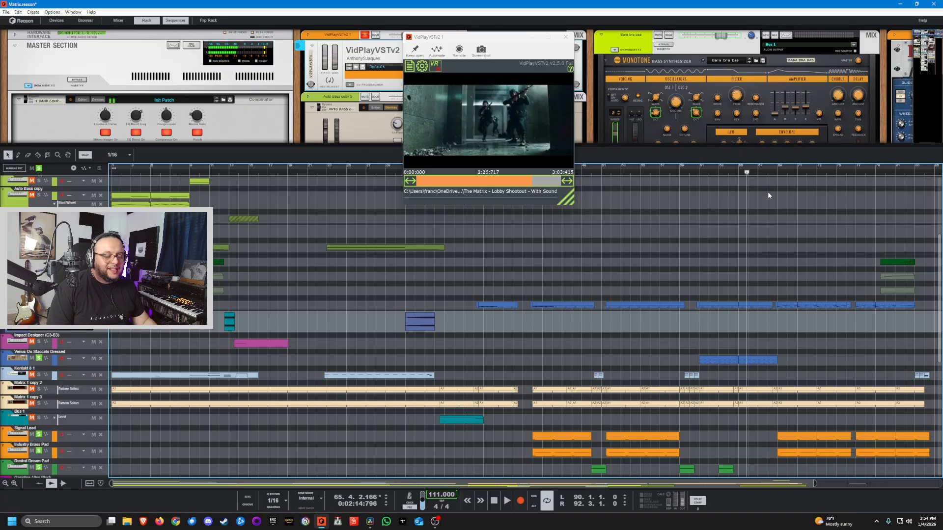
# Check the playhead at 61.1.2, look over the tracks, and set the playhead at 69.1.1 where Signal Lead re-enters.
pyautogui.moveTo(738, 172); pyautogui.dragTo(699, 176)
pyautogui.scroll(-3, 740, 315)
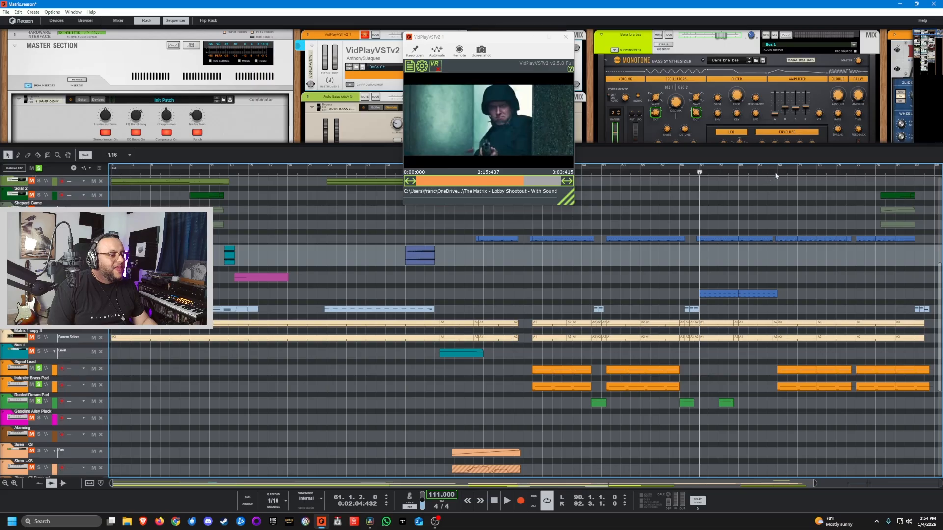
pyautogui.click(778, 173)
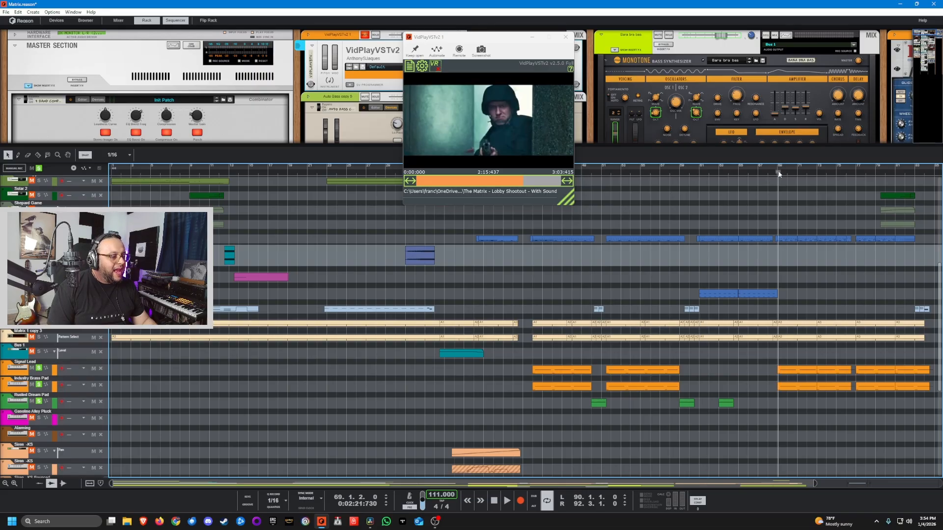
pyautogui.scroll(9, 525, 319)
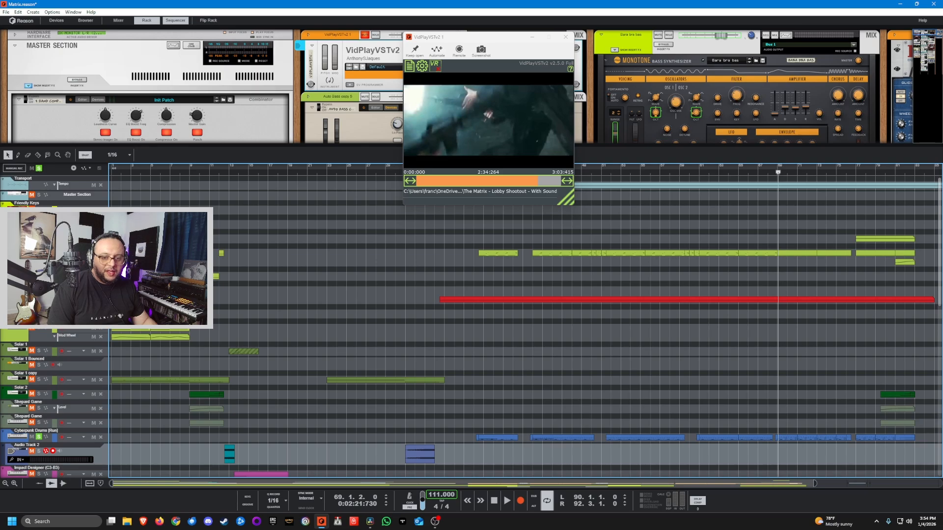
pyautogui.scroll(-6, 627, 353)
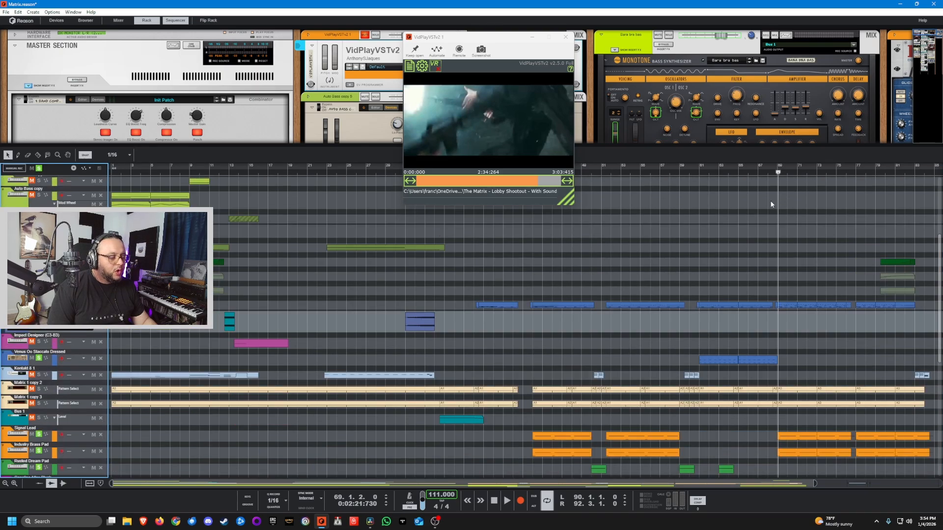
pyautogui.click(776, 173)
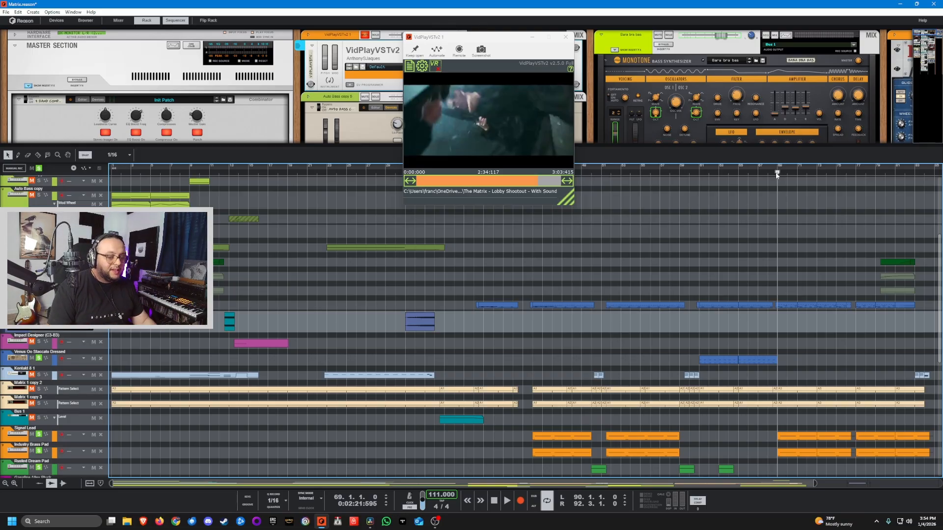
# Solo Matrix 1 copy 2 and Matrix 1 copy 3, play the video with them from 69.1.1, and stop within bar 69.
pyautogui.click(39, 388)
pyautogui.click(39, 404)
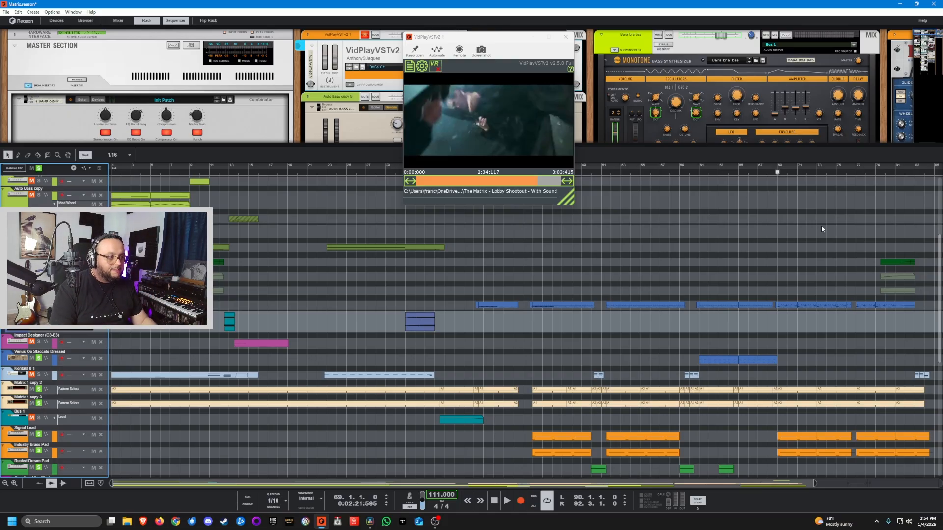
pyautogui.press('space')
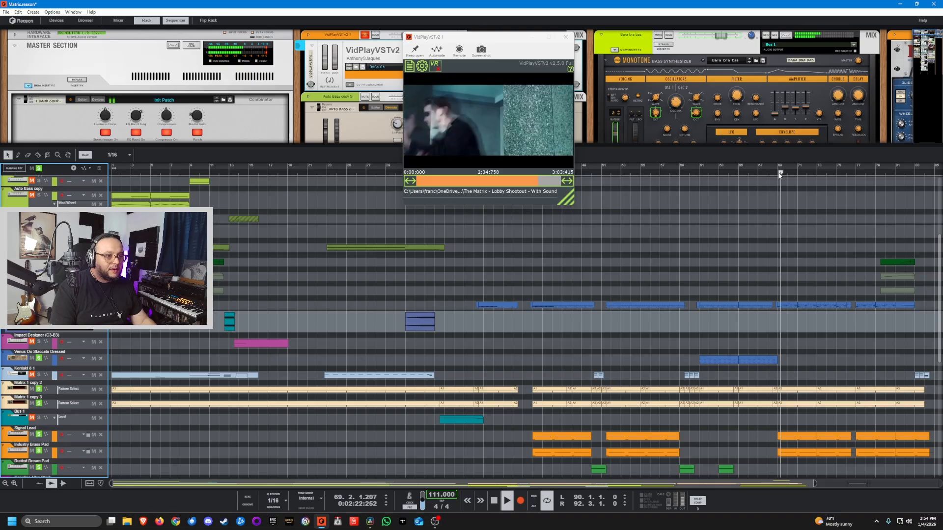
pyautogui.press('space')
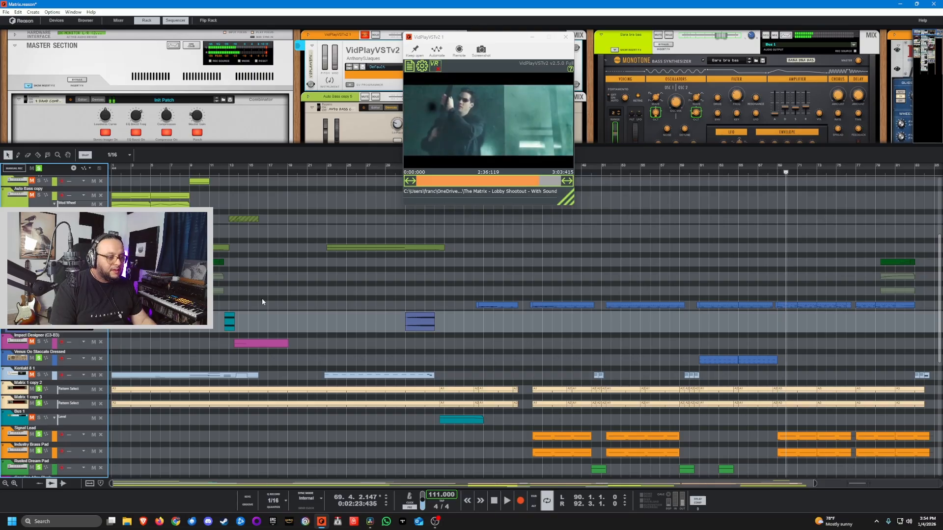
# Replay from 69.1.2 and turn off the solos on Signal Lead, Industry Brass Pad and Rusted Dream Pad during playback.
pyautogui.click(777, 175)
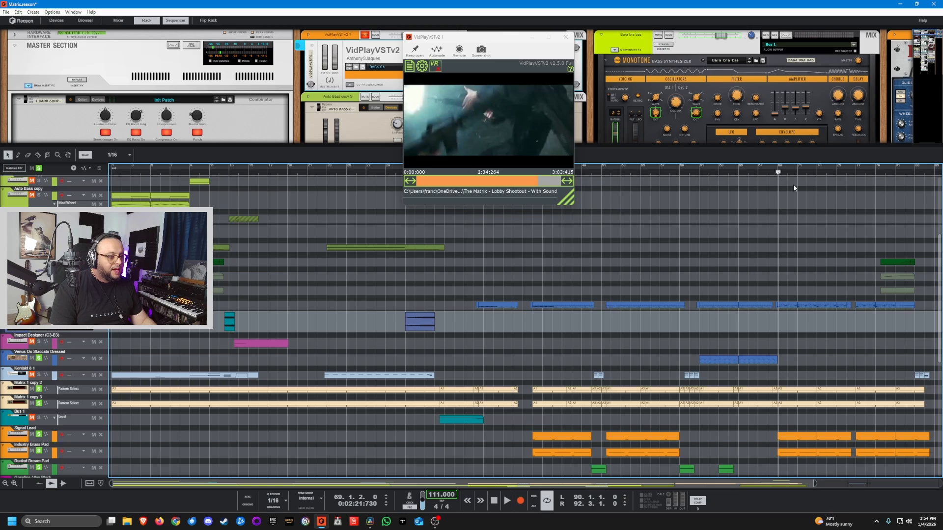
pyautogui.press('space')
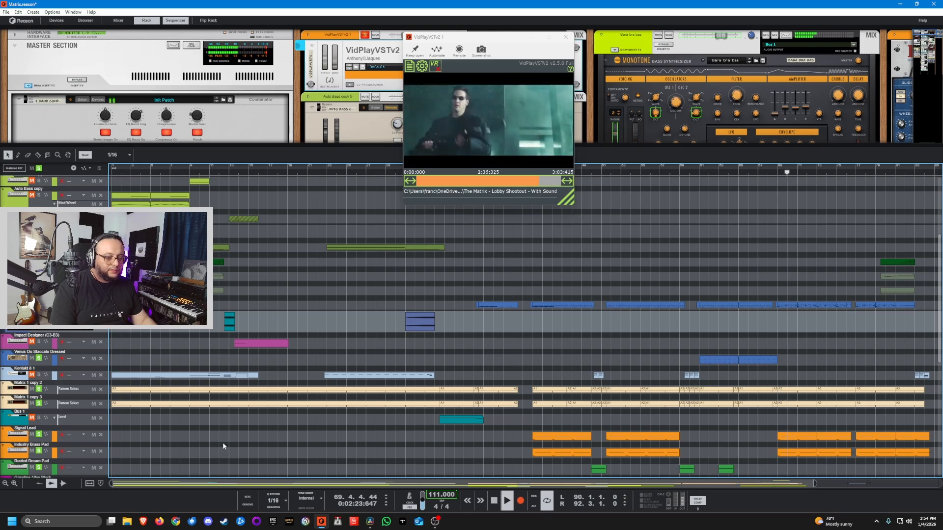
pyautogui.click(41, 440)
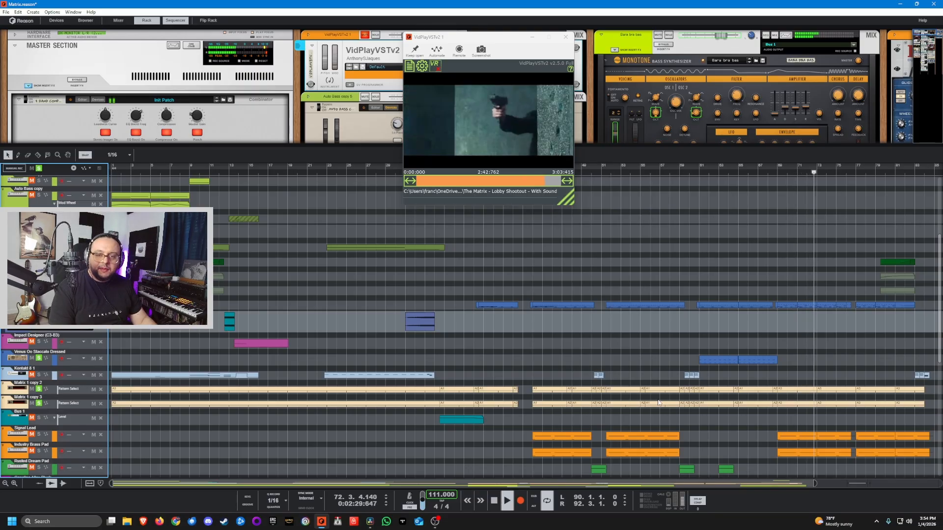
# Look over the tracks down to the end of the track list while the video keeps playing through to bar 81.
pyautogui.scroll(-5, 762, 406)
pyautogui.scroll(-2, 762, 405)
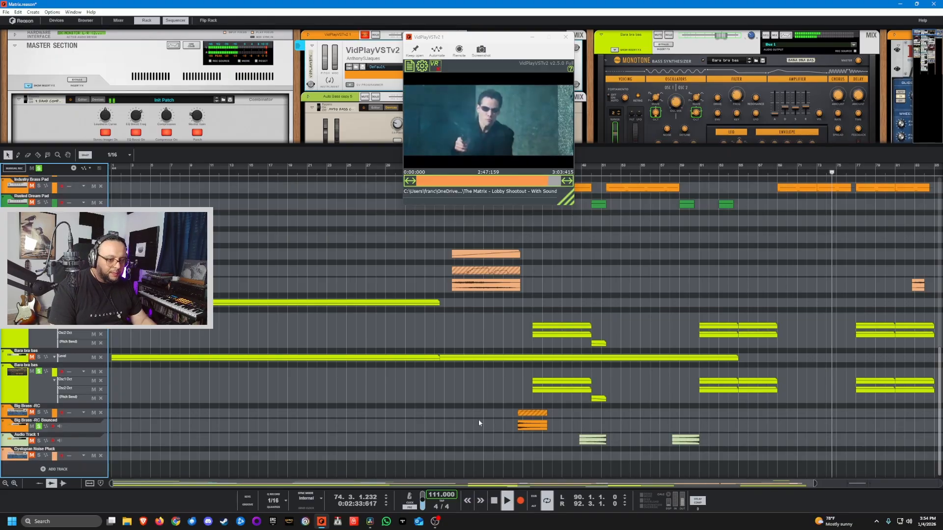
pyautogui.scroll(5, 799, 364)
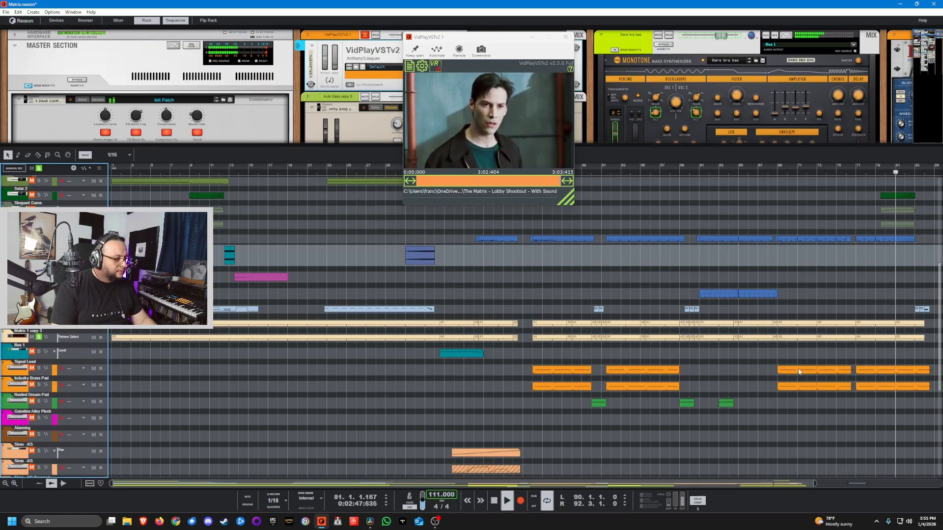
# Stop playback within bar 81, turn off the solos on Matrix 1 copy 2 and Matrix 1 copy 3, and return to the track list's start.
pyautogui.press('space')
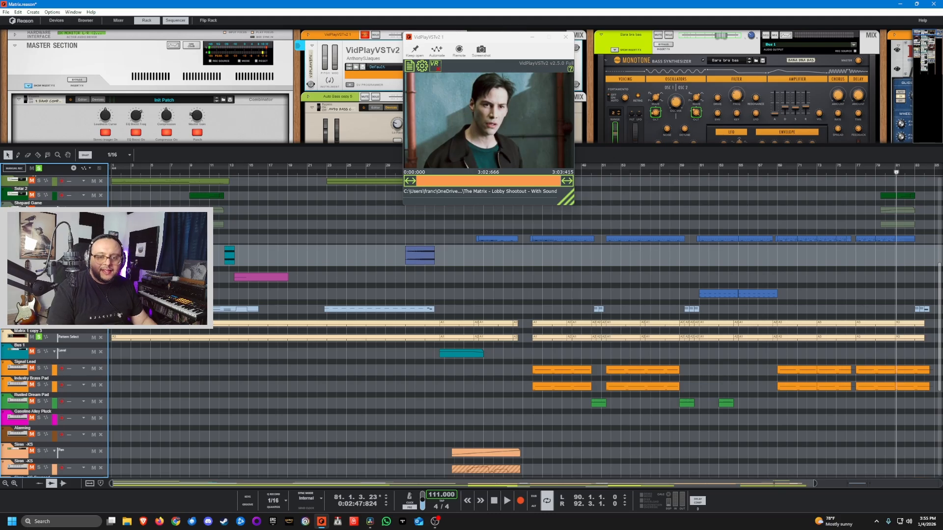
pyautogui.scroll(6, 726, 240)
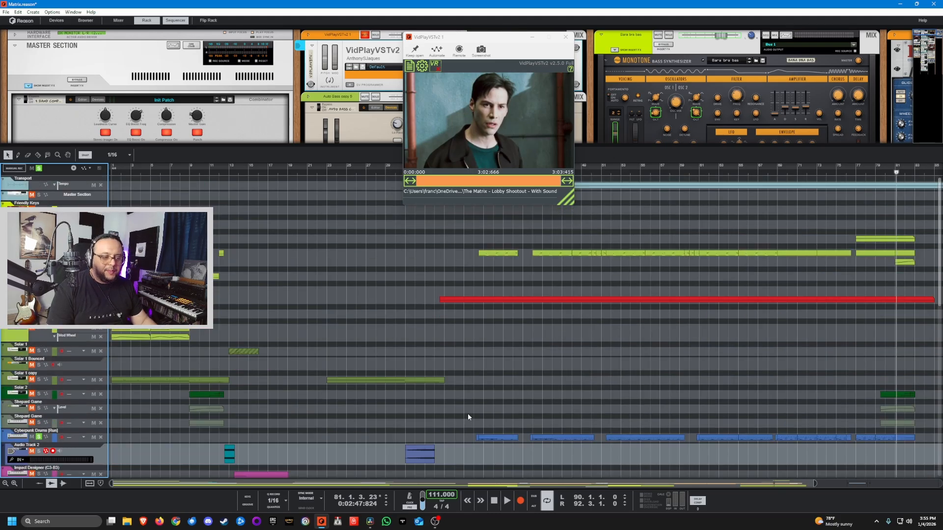
pyautogui.scroll(-4, 632, 357)
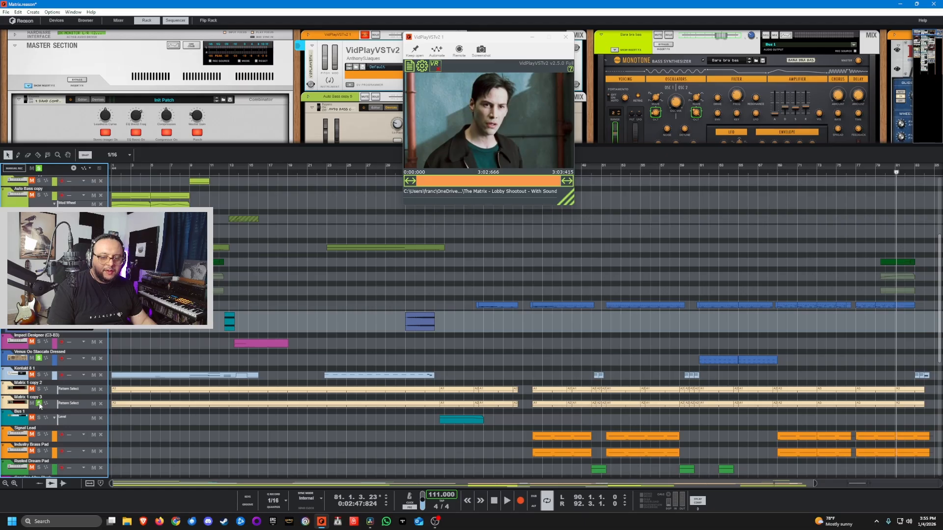
pyautogui.scroll(4, 781, 251)
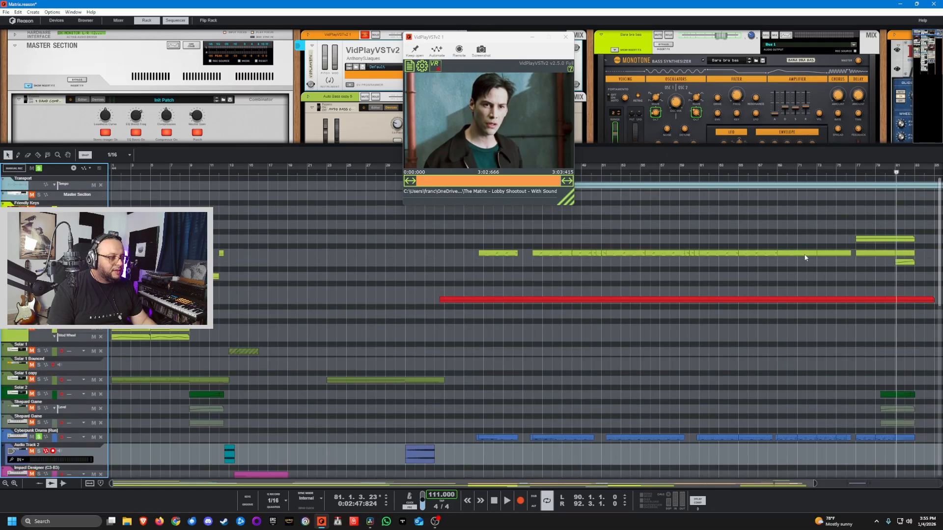
# Set the playhead at 69.1.1 and play the video with the remaining soloed tracks up to bar 79.
pyautogui.click(778, 172)
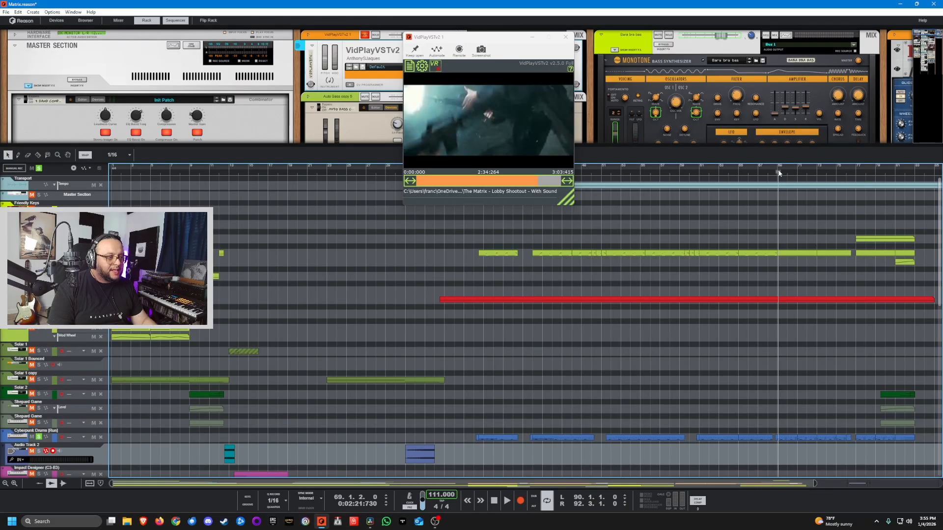
pyautogui.click(777, 172)
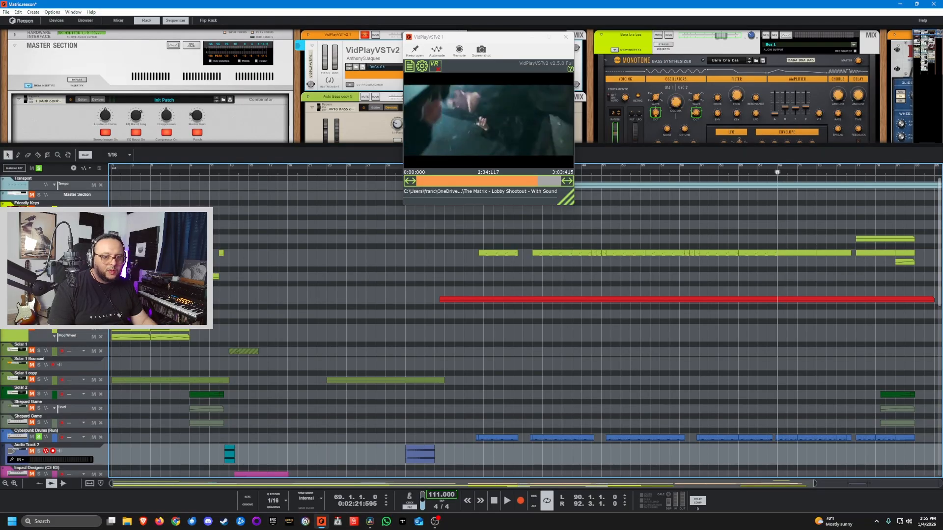
pyautogui.press('space')
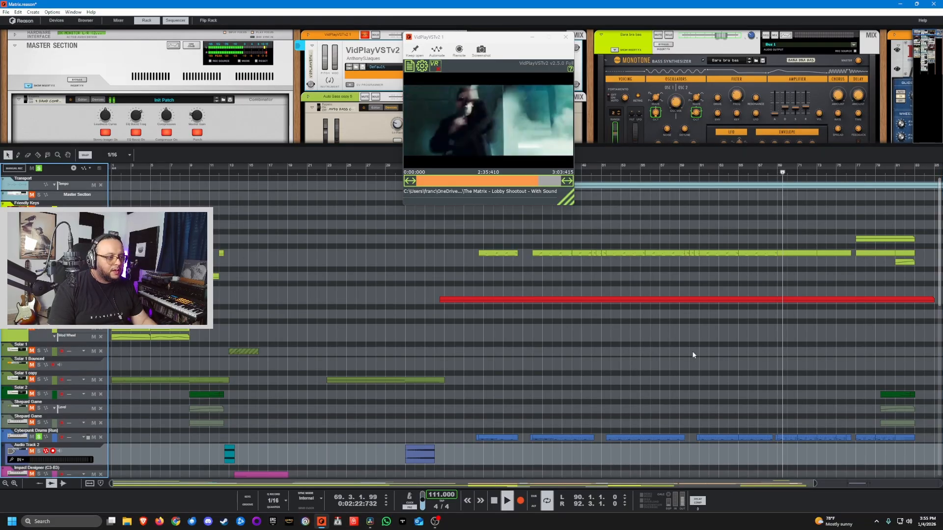
pyautogui.scroll(-3, 702, 356)
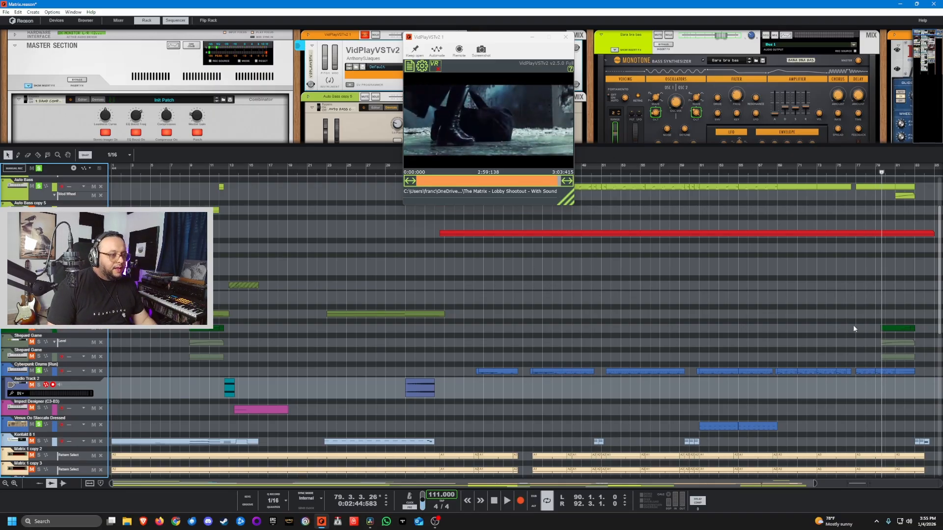
# Move the video window higher over the rack and set the playhead back at 7.3.1.
pyautogui.click(540, 37)
pyautogui.moveTo(525, 37); pyautogui.dragTo(474, 12)
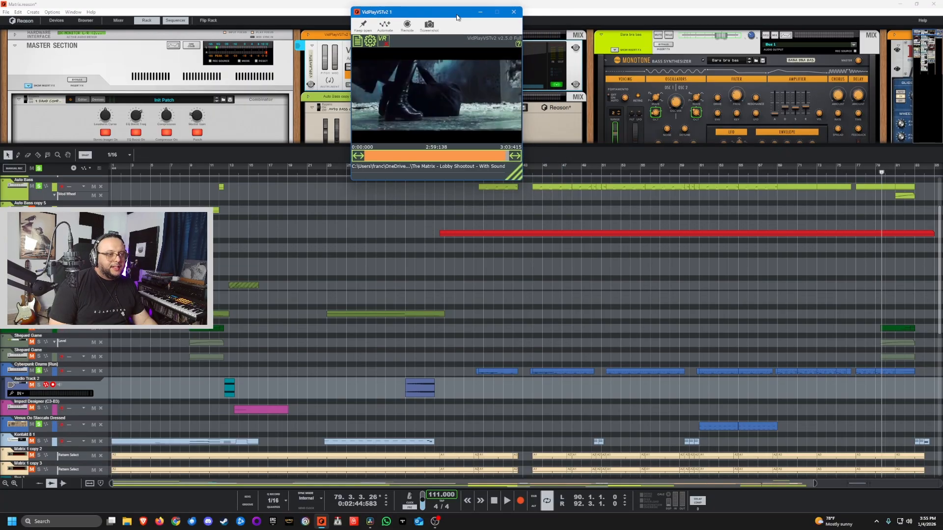
pyautogui.moveTo(590, 173)
pyautogui.mouseDown()
pyautogui.moveTo(228, 212)
pyautogui.moveTo(276, 231)
pyautogui.moveTo(335, 235)
pyautogui.moveTo(174, 285)
pyautogui.mouseUp()
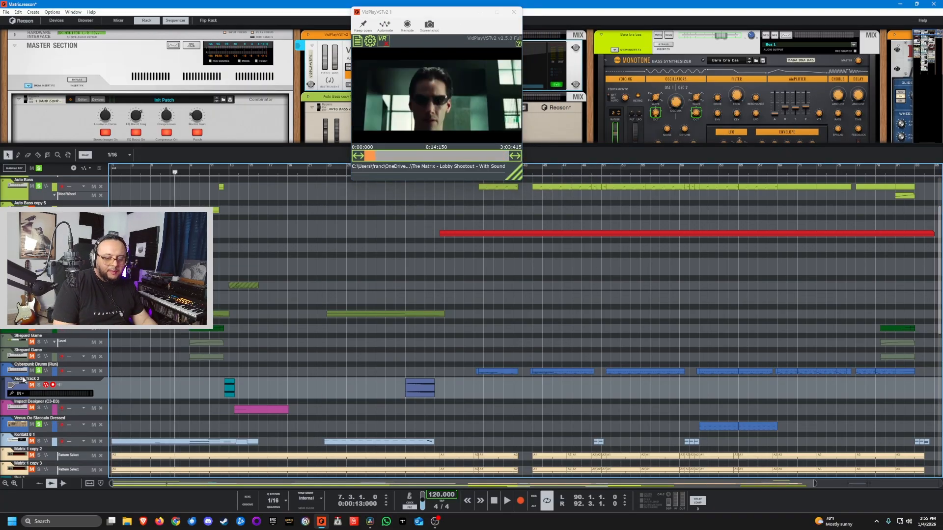
# Select the Kontakt 8 1 track, move the video window aside, open the Kontakt 8 interface and dismiss the sample rate notice.
pyautogui.click(18, 441)
pyautogui.click(482, 110)
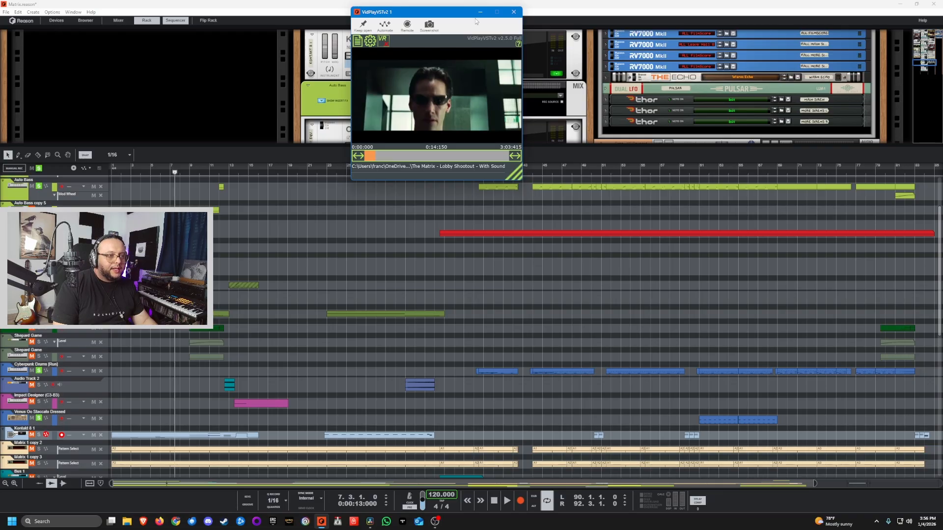
pyautogui.moveTo(444, 13); pyautogui.dragTo(874, 41)
pyautogui.click(514, 76)
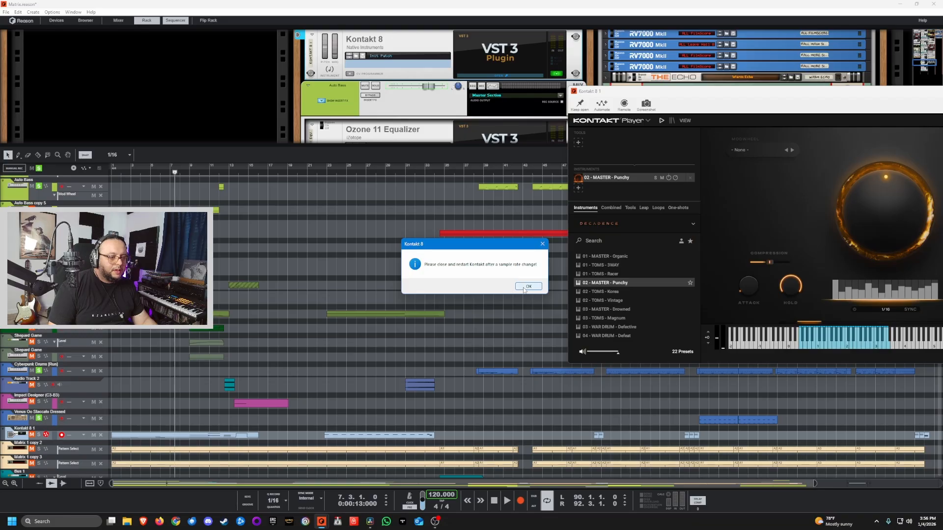
pyautogui.click(528, 287)
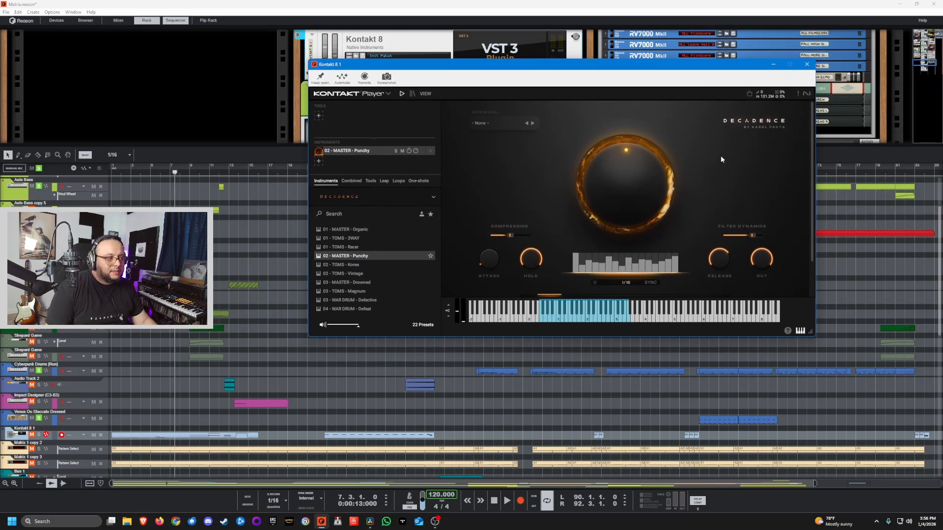
# Audition low notes of the 02 - MASTER - Punchy instrument on Kontakt's keyboard and close the plugin window.
pyautogui.click(558, 316)
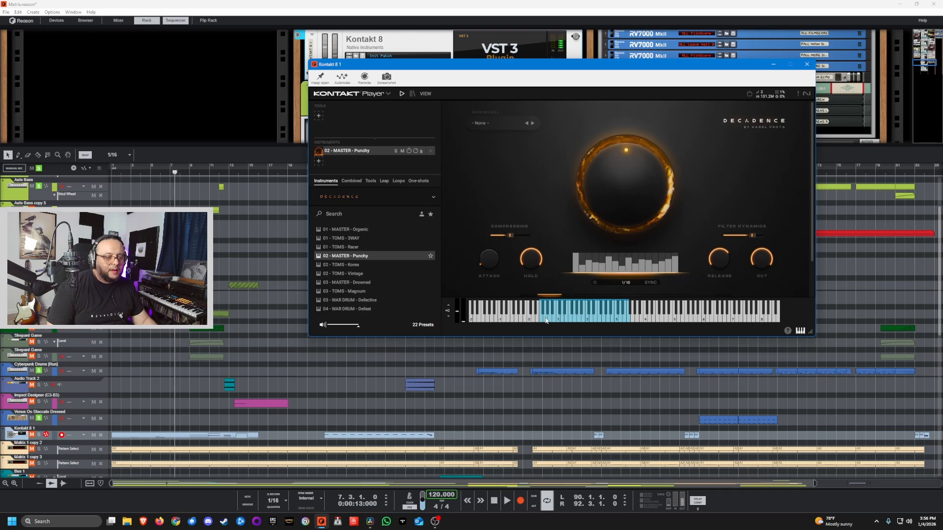
pyautogui.click(546, 321)
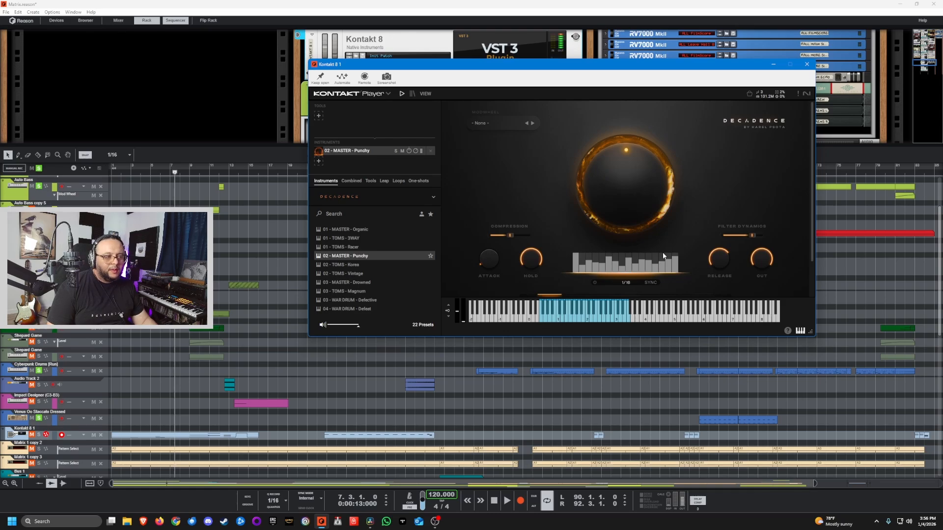
pyautogui.click(807, 65)
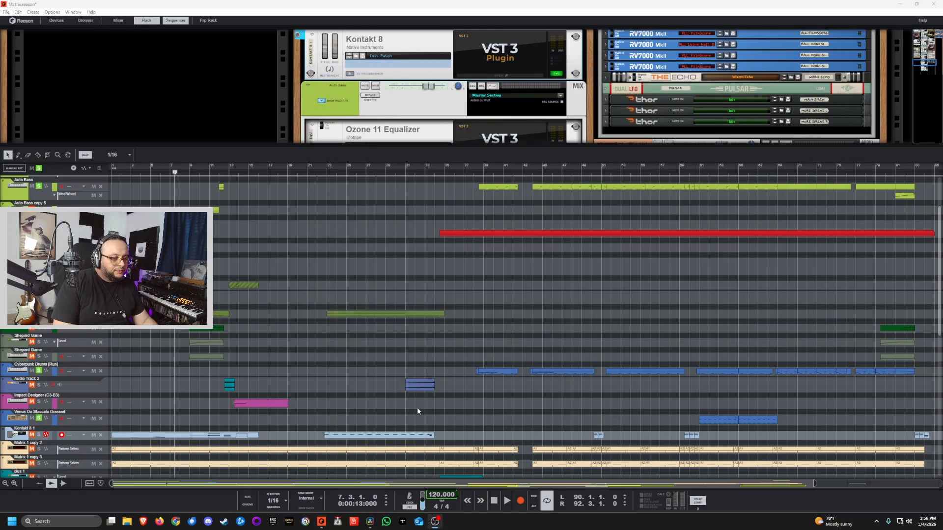
# Solo the Kontakt 8 1 track and play a short stretch of its opening clip within bar 5.
pyautogui.click(39, 437)
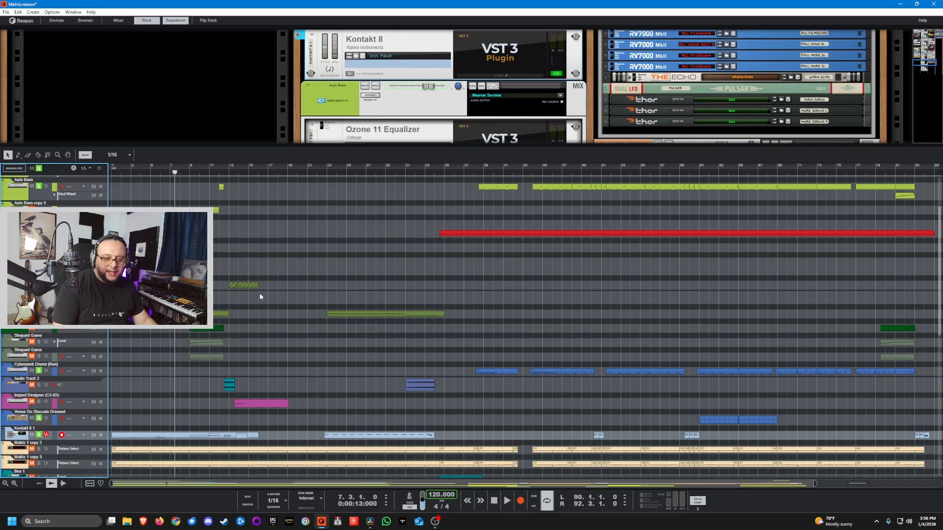
pyautogui.moveTo(217, 173); pyautogui.dragTo(152, 174)
pyautogui.press('space')
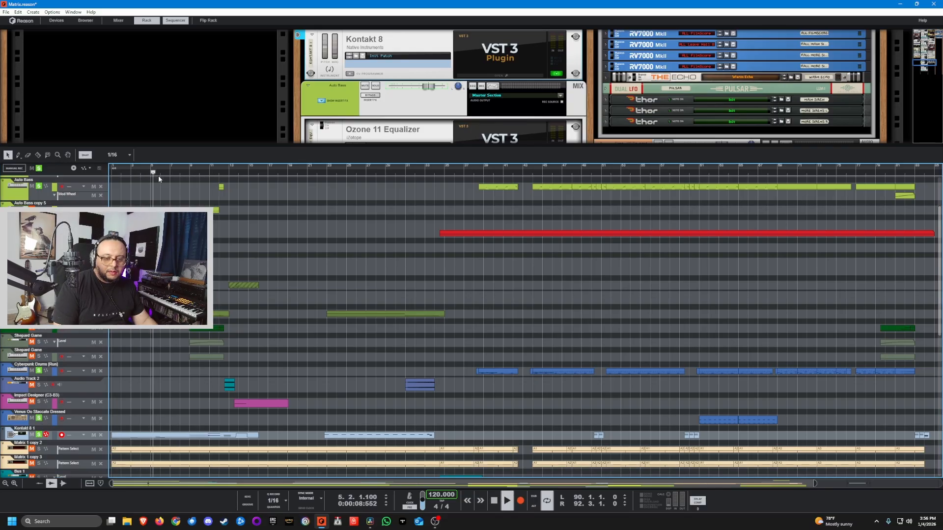
pyautogui.press('space')
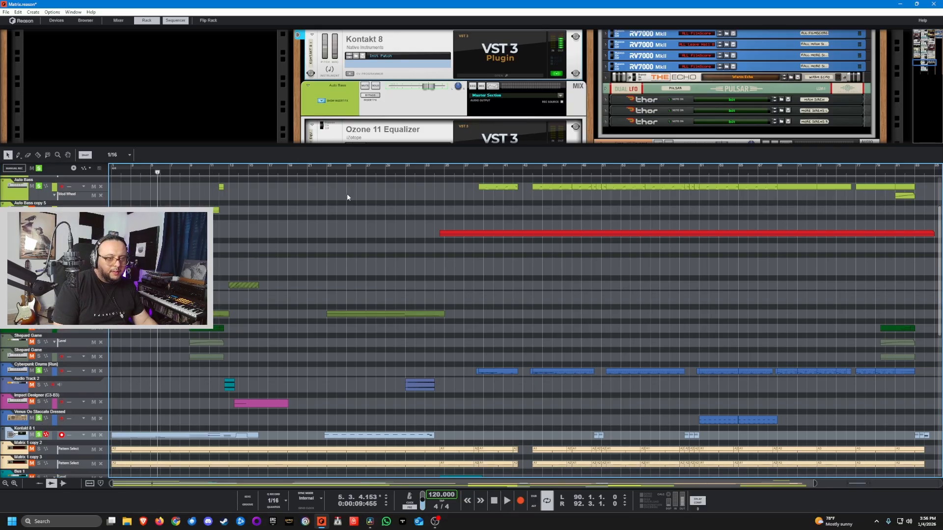
# Set the playhead at 22.4.2 and play the second Kontakt 8 1 clip past bar 25.
pyautogui.moveTo(327, 172); pyautogui.dragTo(325, 173)
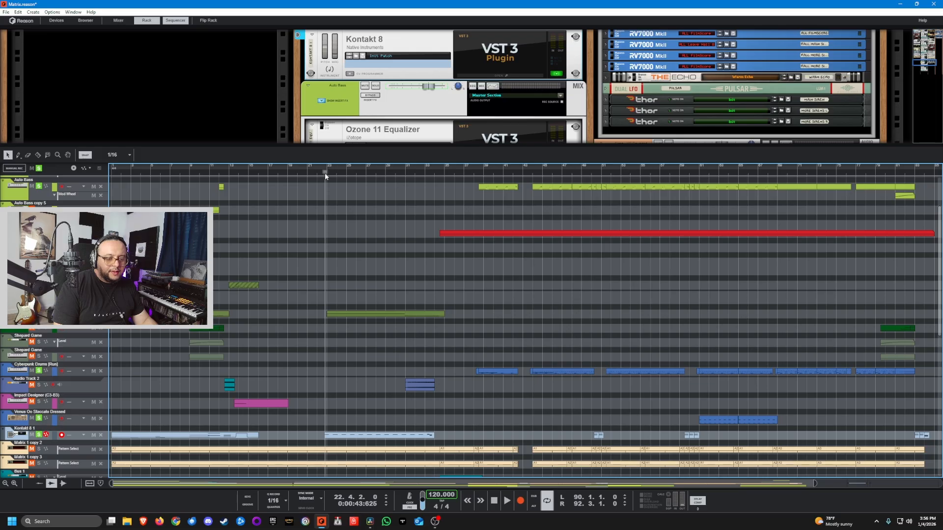
pyautogui.press('space')
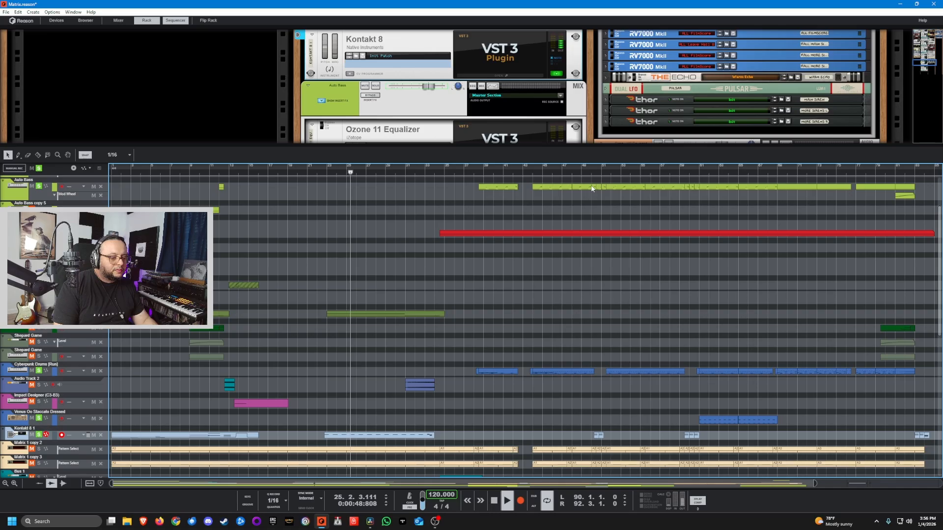
pyautogui.press('space')
# Move the playhead ahead of the short Kontakt 8 1 clip near bar 50 and play through it into bar 52.
pyautogui.moveTo(584, 166); pyautogui.dragTo(560, 174)
pyautogui.press('space')
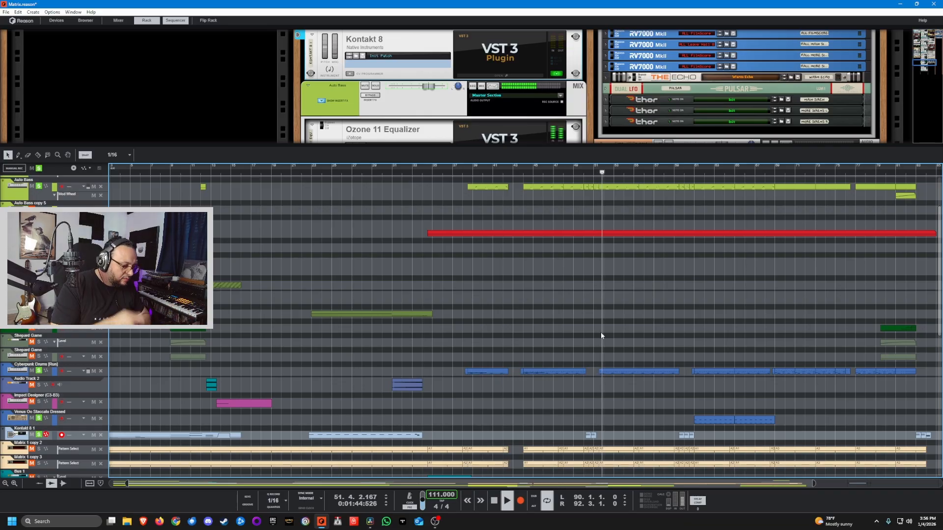
pyautogui.press('space')
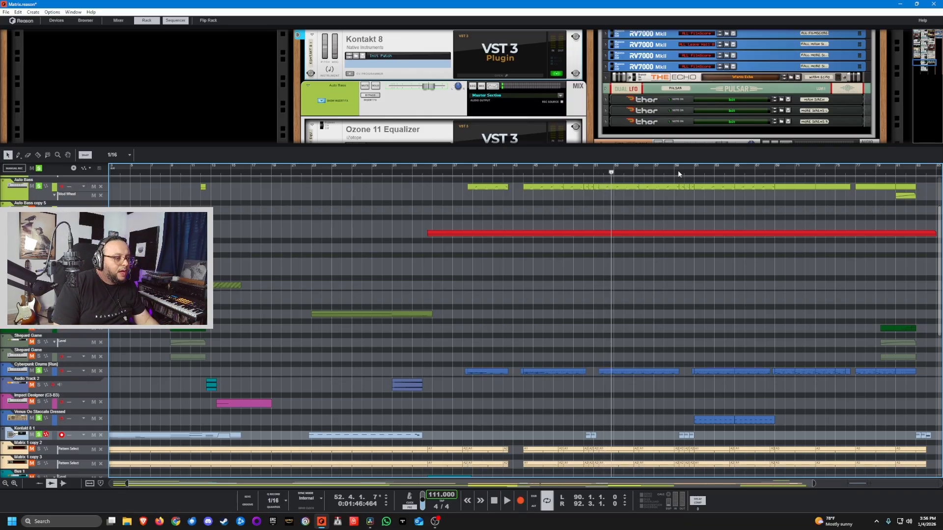
# Play the Kontakt 8 1 hits from about bar 59 through bar 62 and set the playhead back at 59.2.3.
pyautogui.moveTo(677, 170); pyautogui.dragTo(676, 171)
pyautogui.press('space')
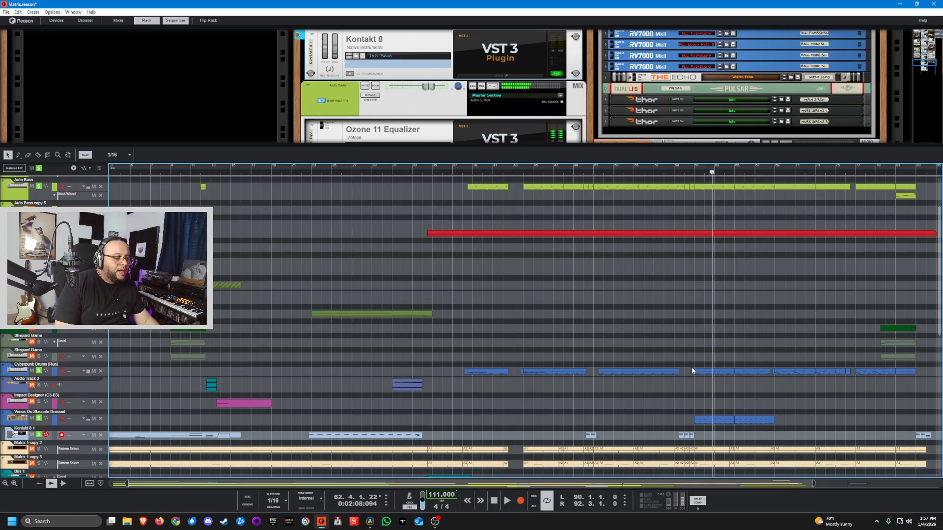
pyautogui.moveTo(686, 174); pyautogui.dragTo(678, 174)
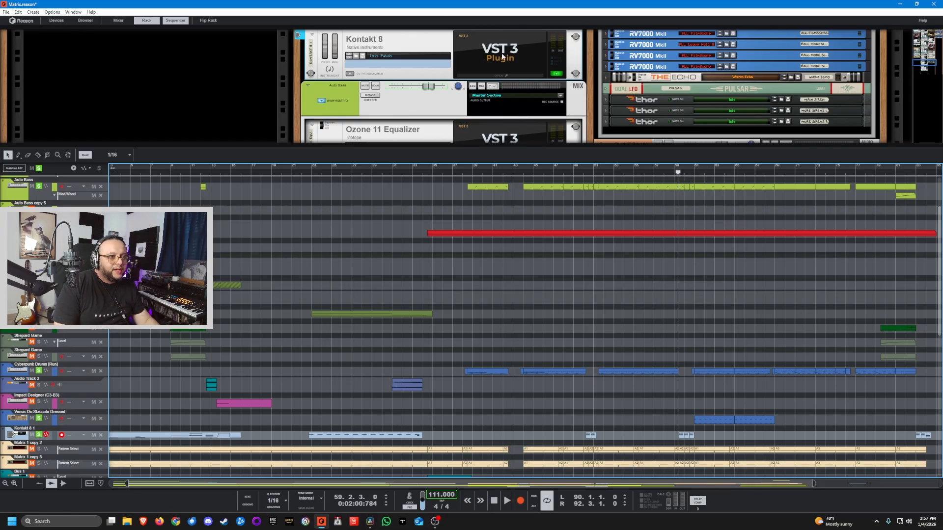
# Bring the VidPlayVSTv2 device into view in the rack, reopen its video window and place it fully on screen.
pyautogui.scroll(5, 516, 82)
pyautogui.scroll(10, 516, 82)
pyautogui.click(506, 76)
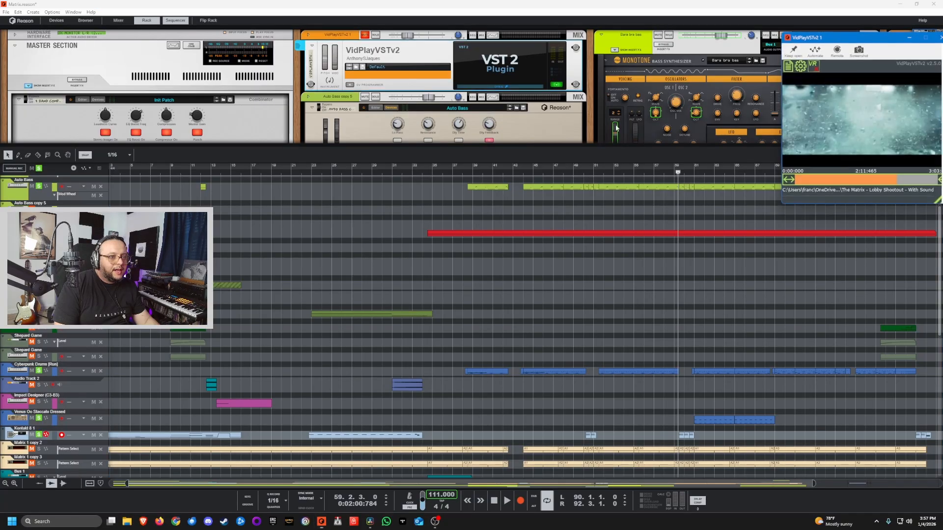
pyautogui.moveTo(871, 44); pyautogui.dragTo(786, 66)
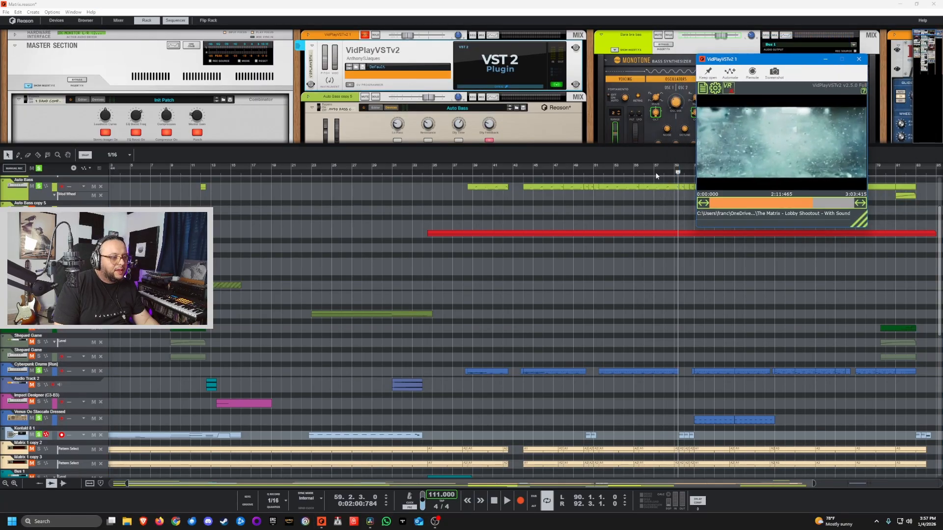
# Move the playhead back to about bar 54, play the video from there and stop within bar 55.
pyautogui.click(656, 172)
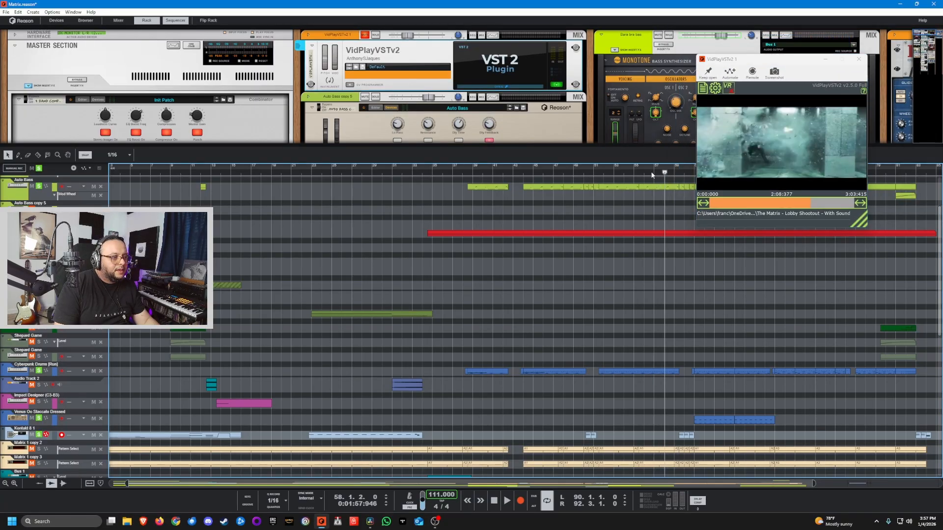
pyautogui.moveTo(660, 173); pyautogui.dragTo(626, 174)
pyautogui.press('space')
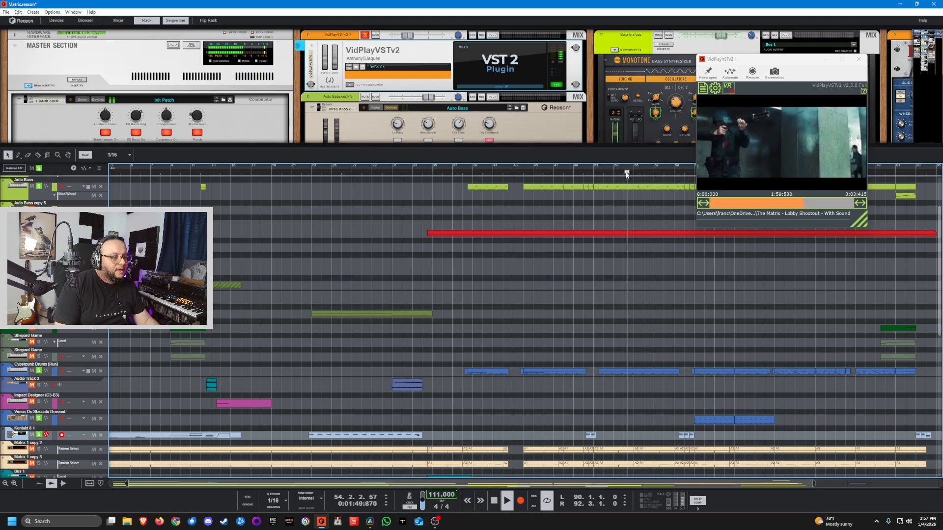
pyautogui.press('space')
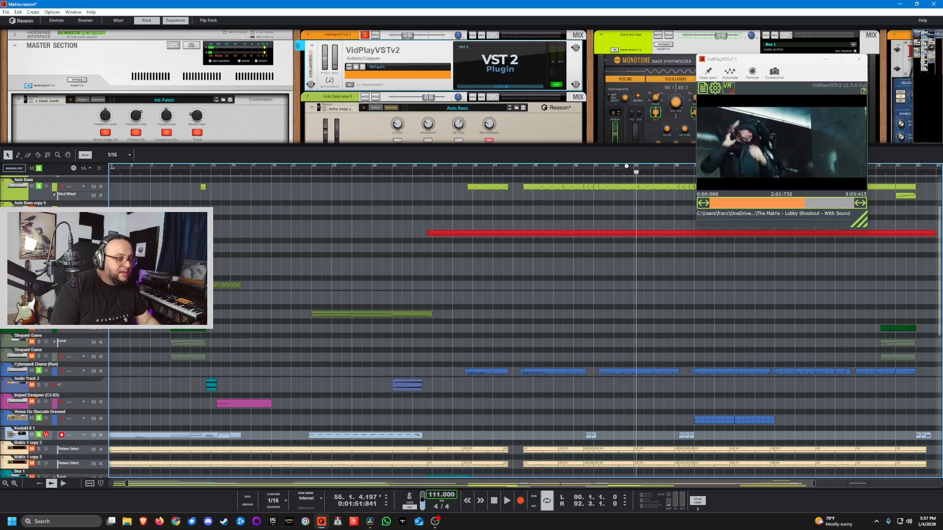
# Move the video window back over the VidPlayVSTv2 device and set the playhead at 59.2.4.
pyautogui.click(818, 75)
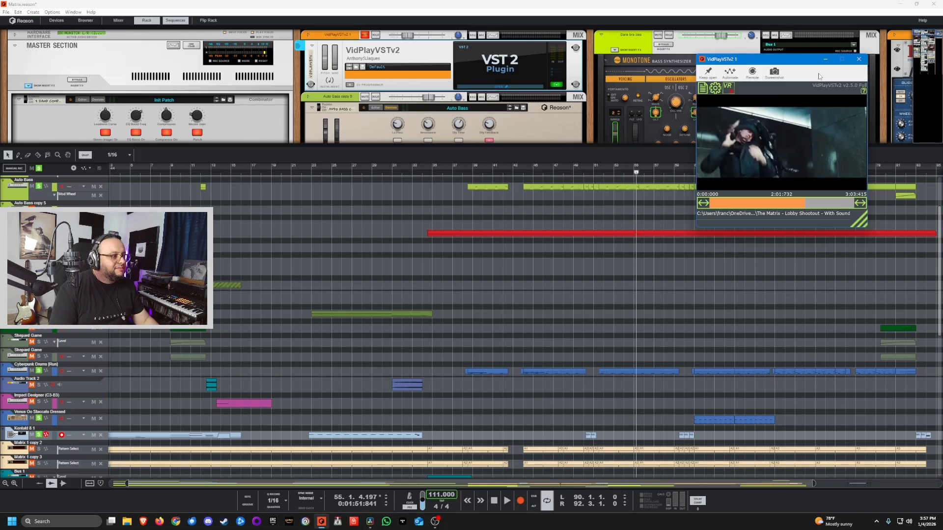
pyautogui.moveTo(811, 61); pyautogui.dragTo(478, 47)
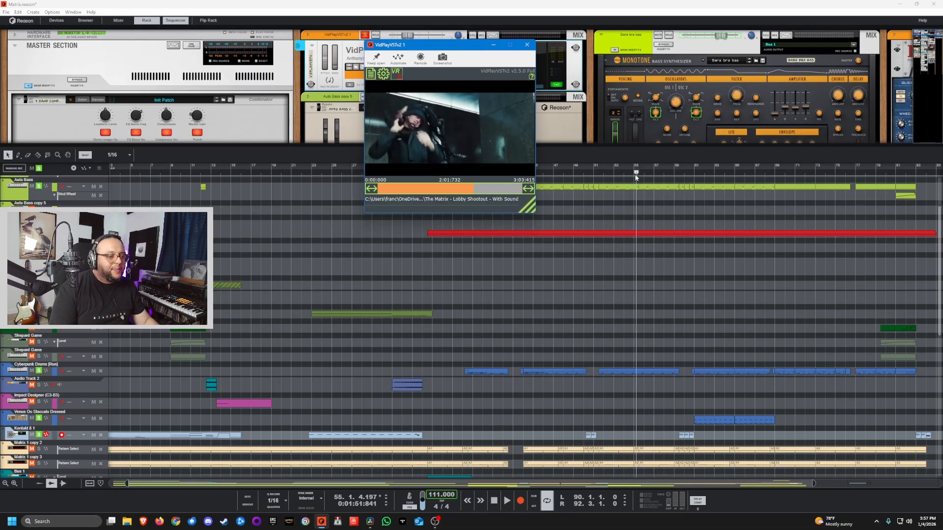
pyautogui.moveTo(635, 174); pyautogui.dragTo(679, 174)
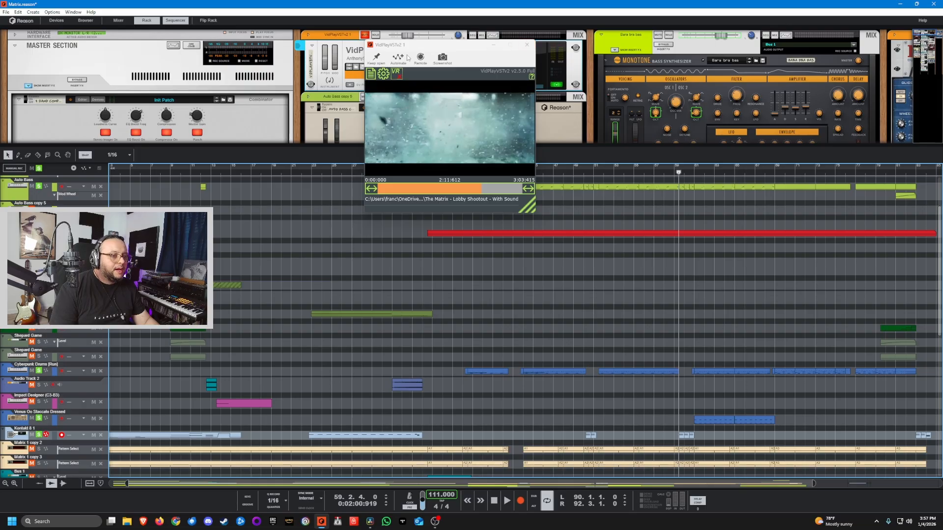
# Set the video window to stay open, move the playhead to 62.2.1 and show the arrangement's later bars.
pyautogui.click(372, 59)
pyautogui.moveTo(677, 174); pyautogui.dragTo(707, 174)
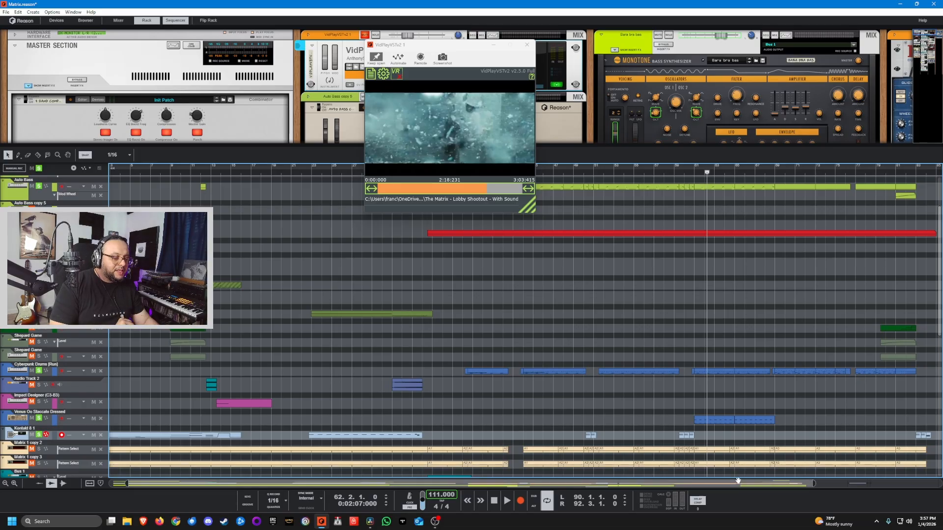
pyautogui.moveTo(736, 481); pyautogui.dragTo(790, 481)
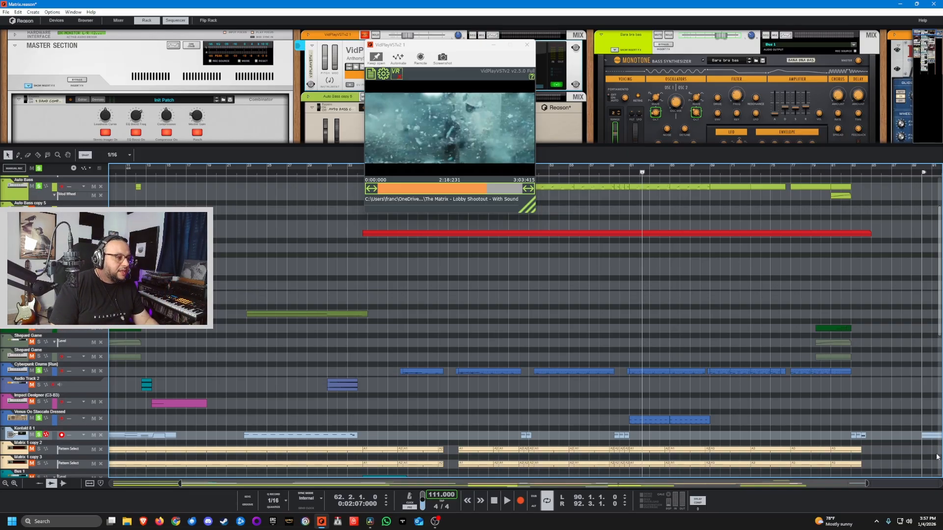
# Play the ending of the score from about bar 82 and again from about bar 80, stop, and set the playhead at 79.1.1.
pyautogui.click(838, 172)
pyautogui.press('space')
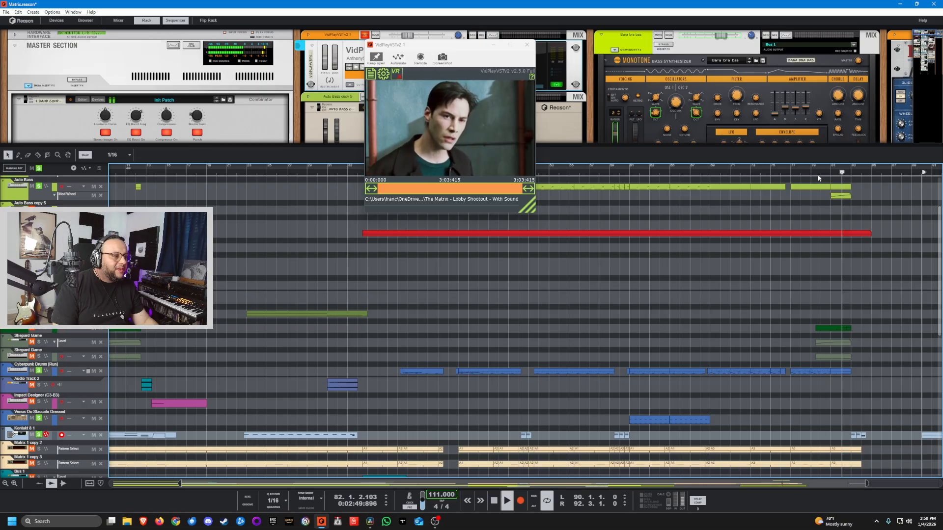
pyautogui.click(818, 173)
pyautogui.click(814, 187)
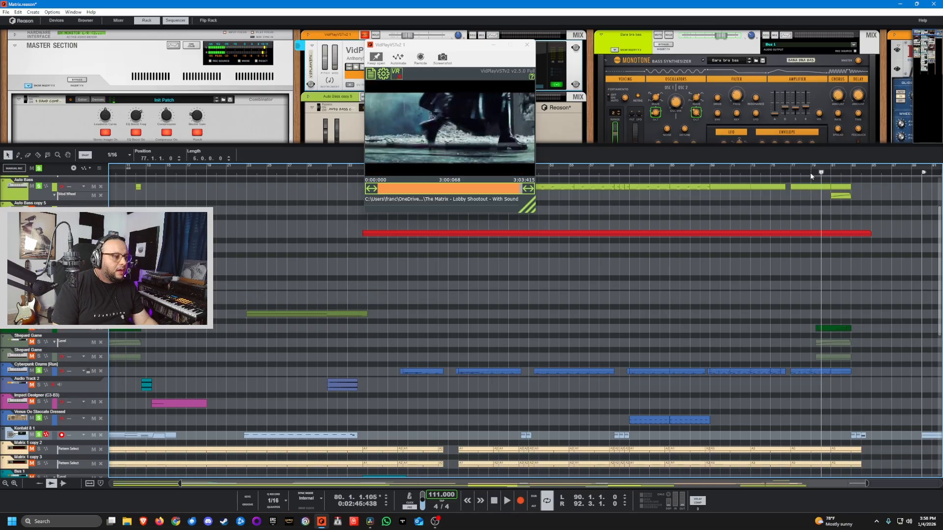
pyautogui.press('space')
pyautogui.click(814, 173)
pyautogui.moveTo(817, 174); pyautogui.dragTo(810, 173)
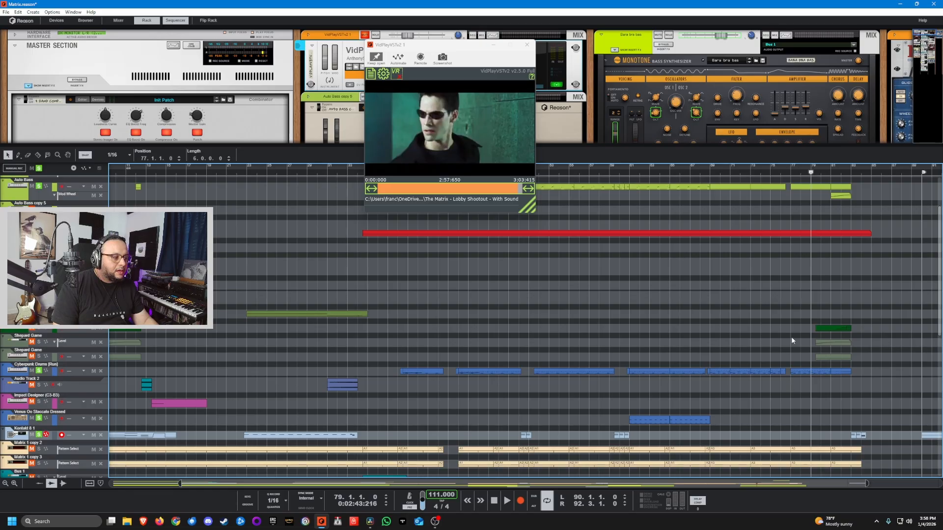
# Play the ending with the video from 79.1.1 and stop within bar 85.
pyautogui.scroll(3, 791, 338)
pyautogui.scroll(-3, 783, 315)
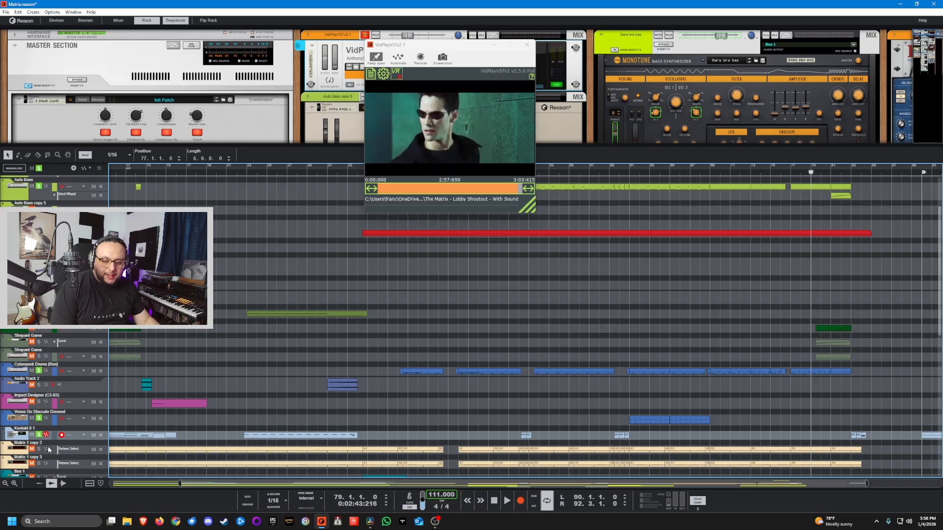
pyautogui.scroll(-3, 845, 381)
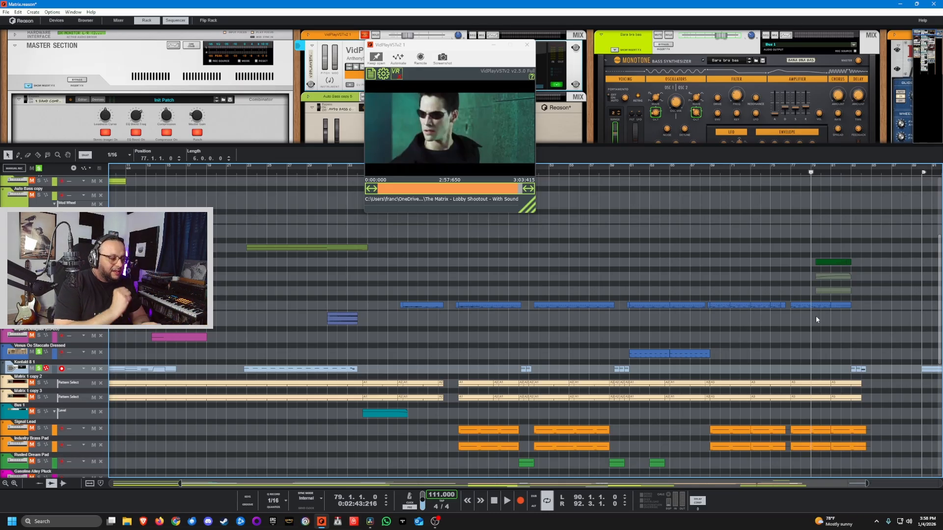
pyautogui.press('space')
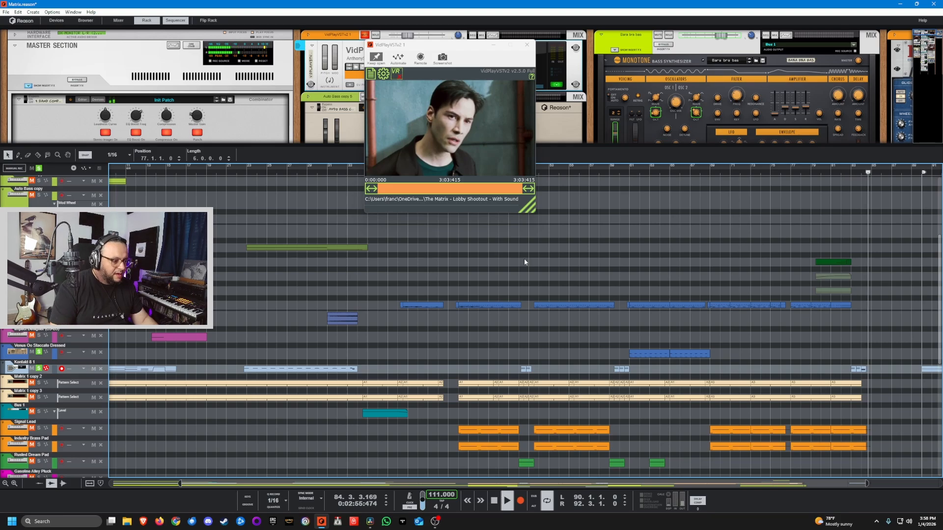
pyautogui.press('space')
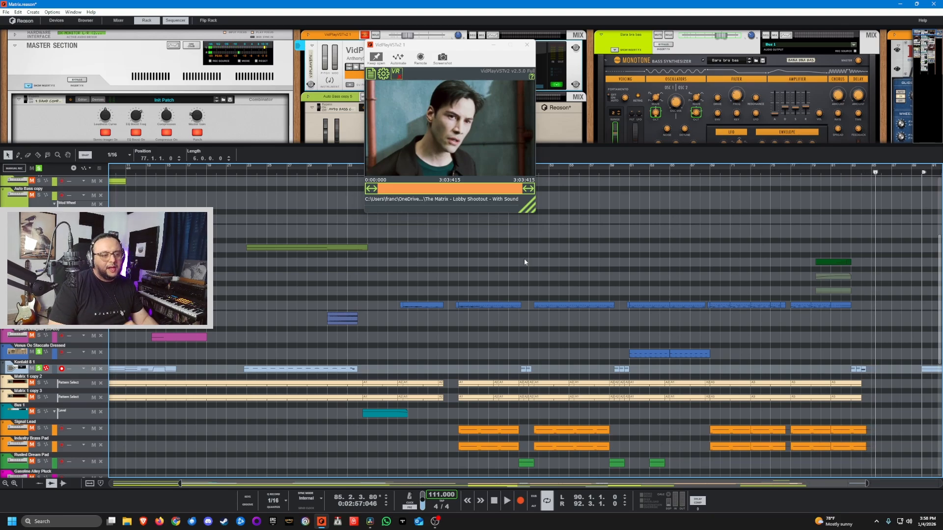
# Move the video window off the VidPlayVSTv2 device, minimize it and show the arrangement's lowest tracks.
pyautogui.moveTo(475, 49); pyautogui.dragTo(606, 68)
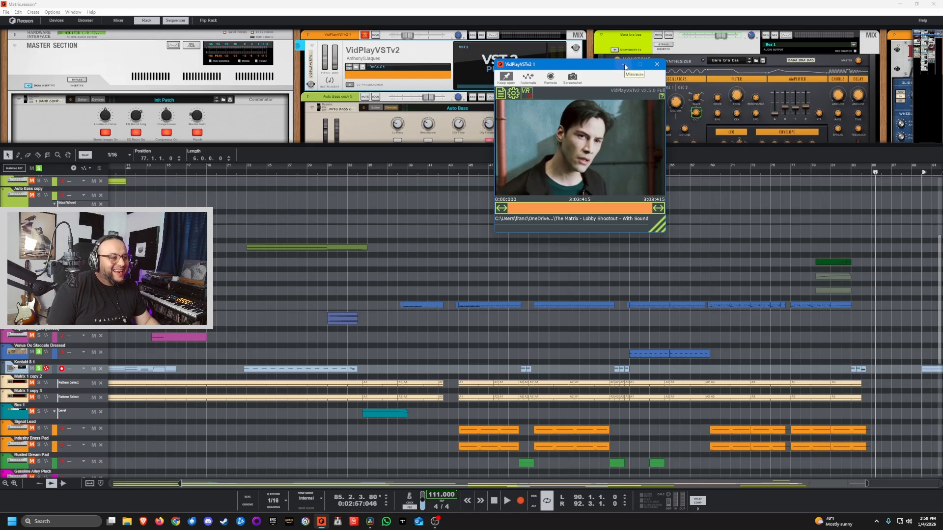
pyautogui.click(623, 65)
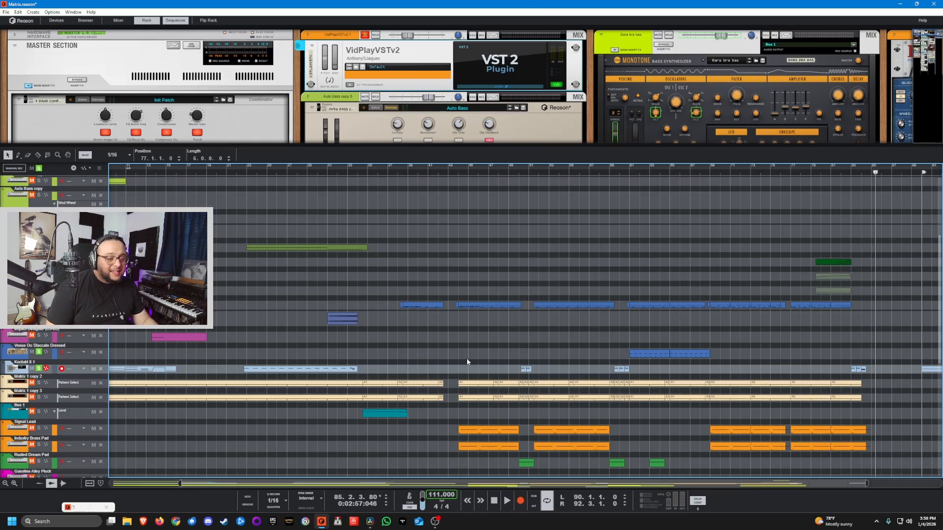
pyautogui.scroll(-10, 611, 368)
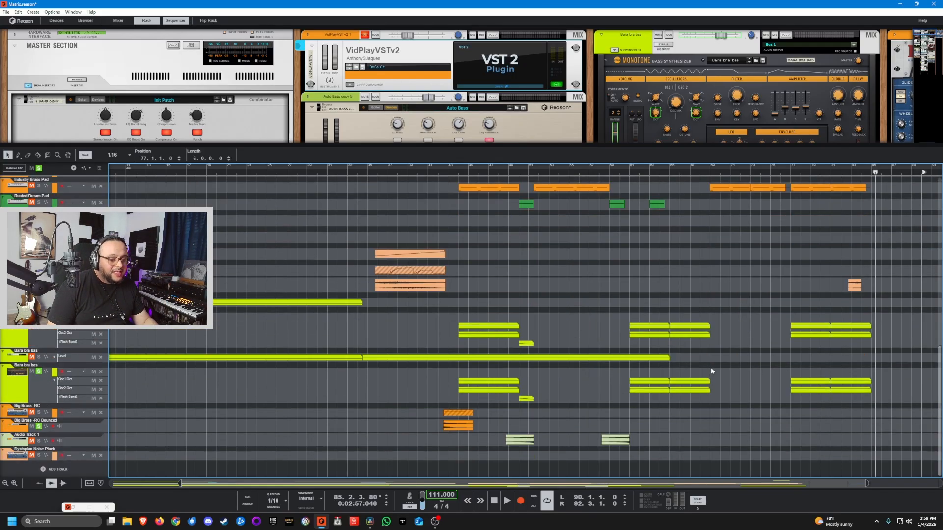
# Set the playhead at 48.4.1, solo Audio Track 1 and play its first clip.
pyautogui.moveTo(515, 177); pyautogui.dragTo(507, 178)
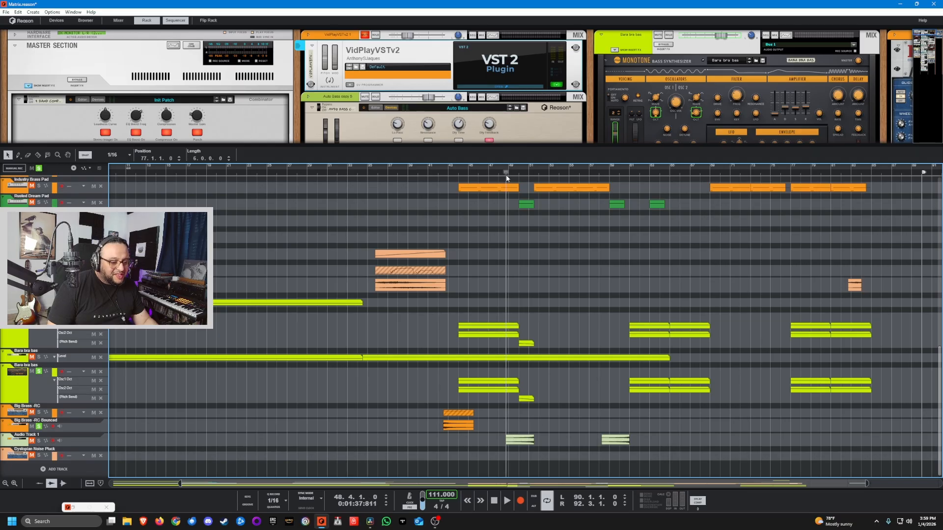
pyautogui.click(39, 441)
pyautogui.press('space')
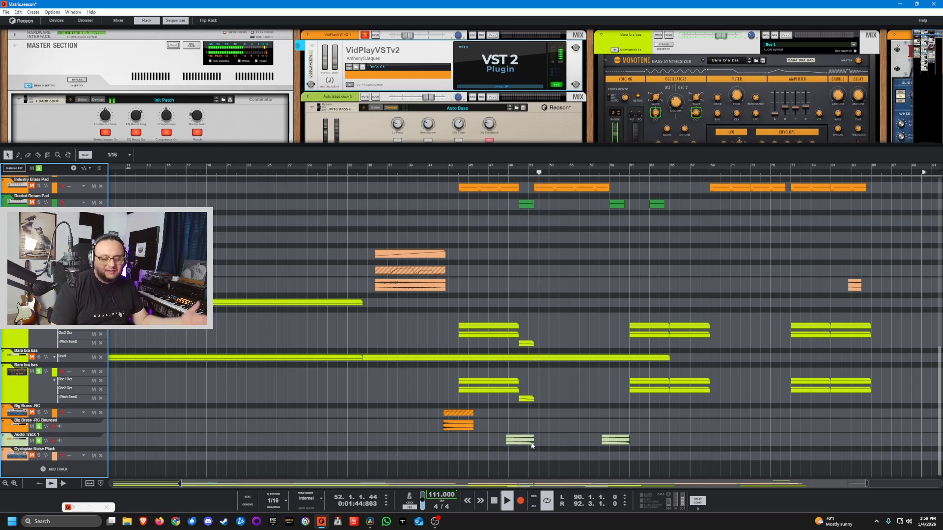
# Select the Big Brass -RC Bounced clip, play from its start at about 42.3 and stop within bar 43.
pyautogui.click(455, 426)
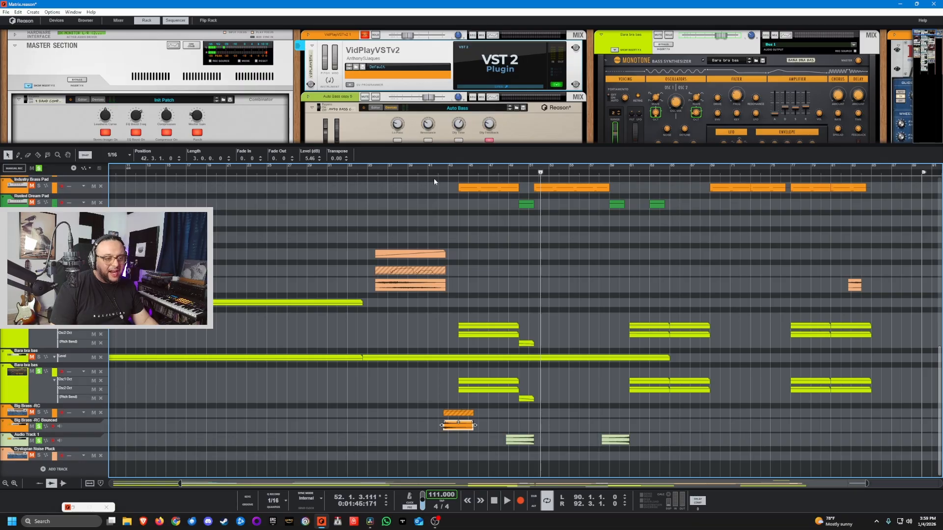
pyautogui.moveTo(430, 172); pyautogui.dragTo(440, 175)
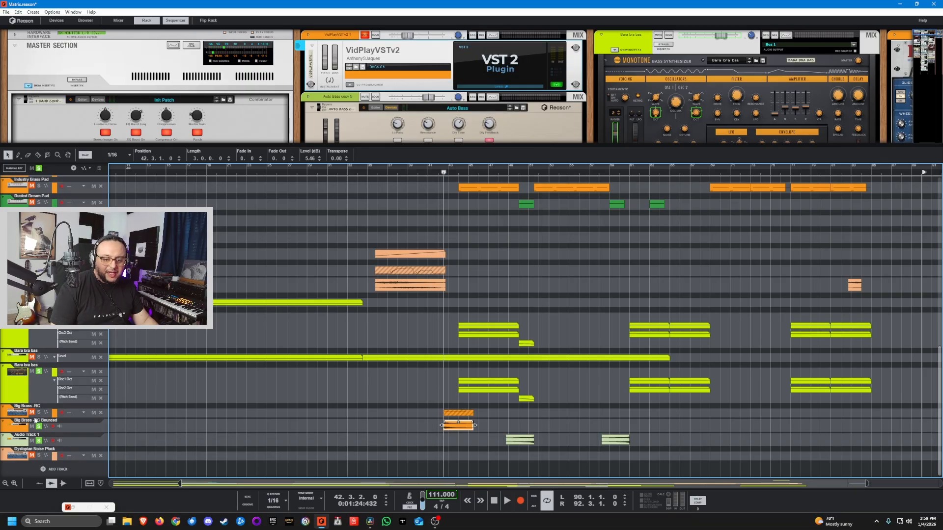
pyautogui.press('space')
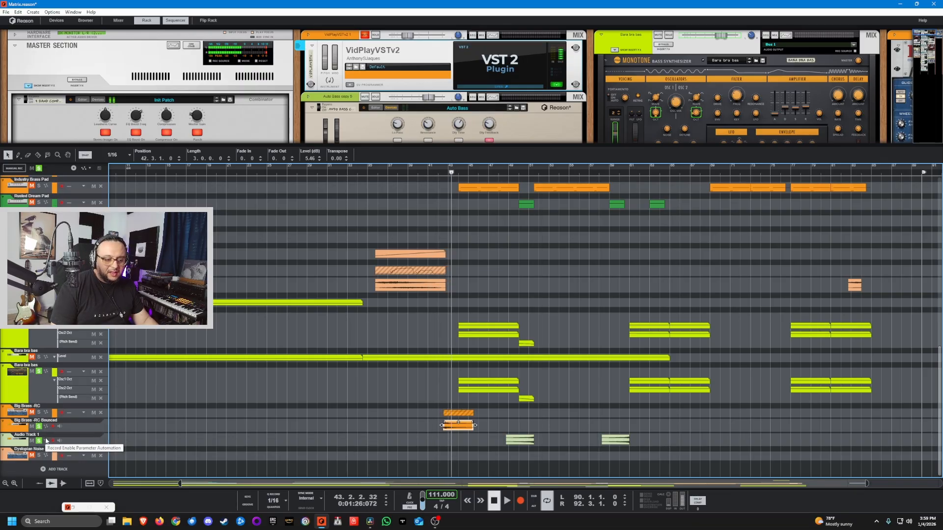
pyautogui.press('space')
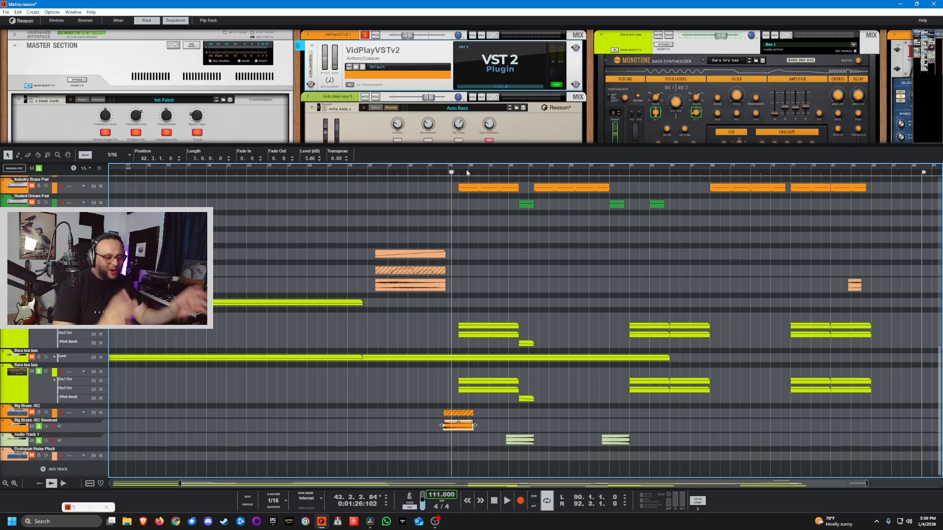
# Play the ends of both Audio Track 1 clips, from about bar 51 and from about bar 60, stopping within bar 61.
pyautogui.click(498, 172)
pyautogui.moveTo(504, 177); pyautogui.dragTo(527, 177)
pyautogui.press('space')
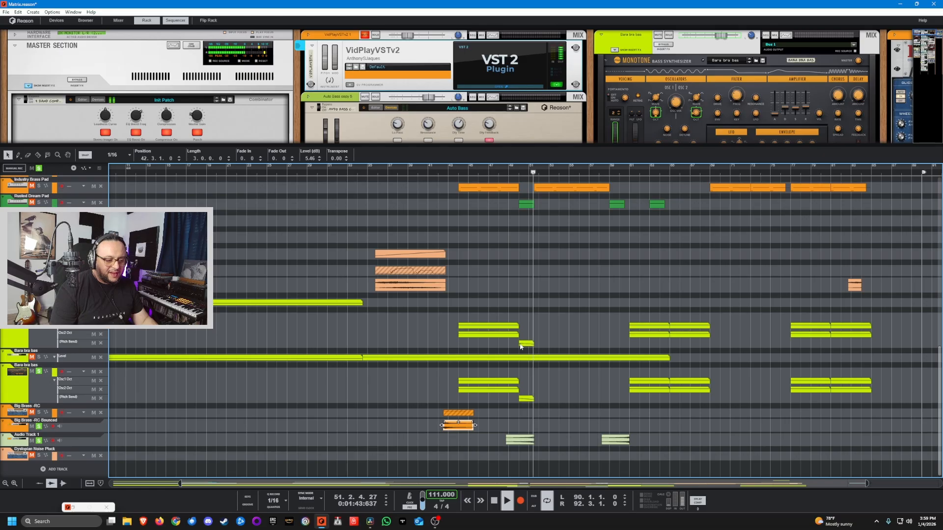
pyautogui.press('space')
pyautogui.click(617, 173)
pyautogui.press('space')
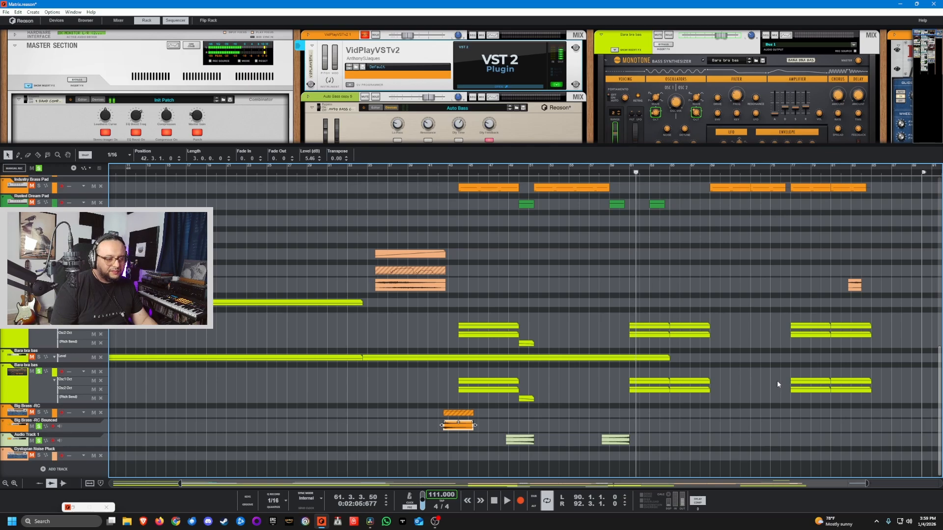
# Reopen the VidPlayVSTv2 video window, view the frame at bar 61 and close the window.
pyautogui.scroll(8, 777, 381)
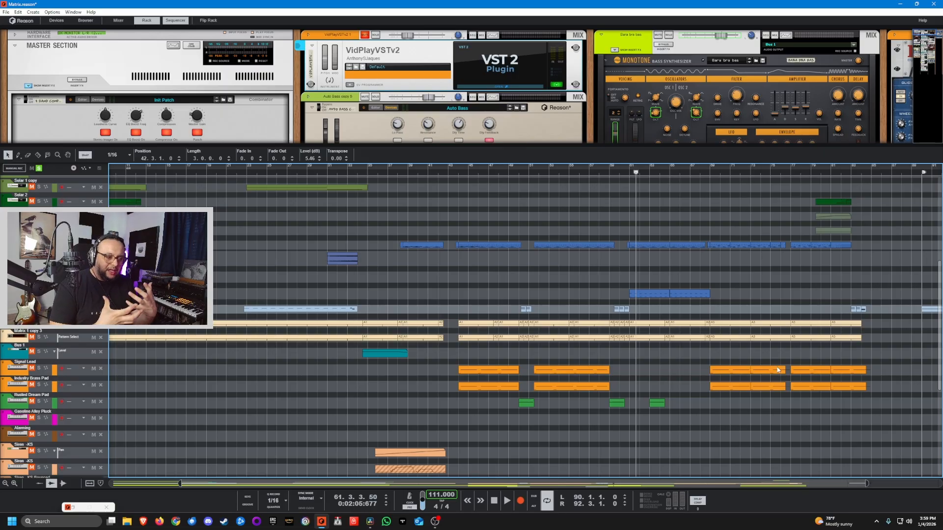
pyautogui.click(502, 56)
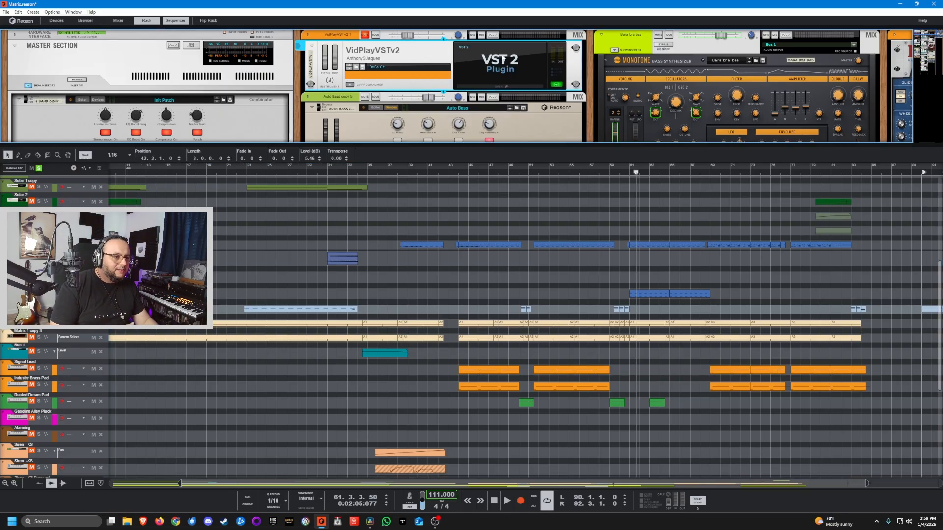
pyautogui.moveTo(504, 66); pyautogui.dragTo(456, 67)
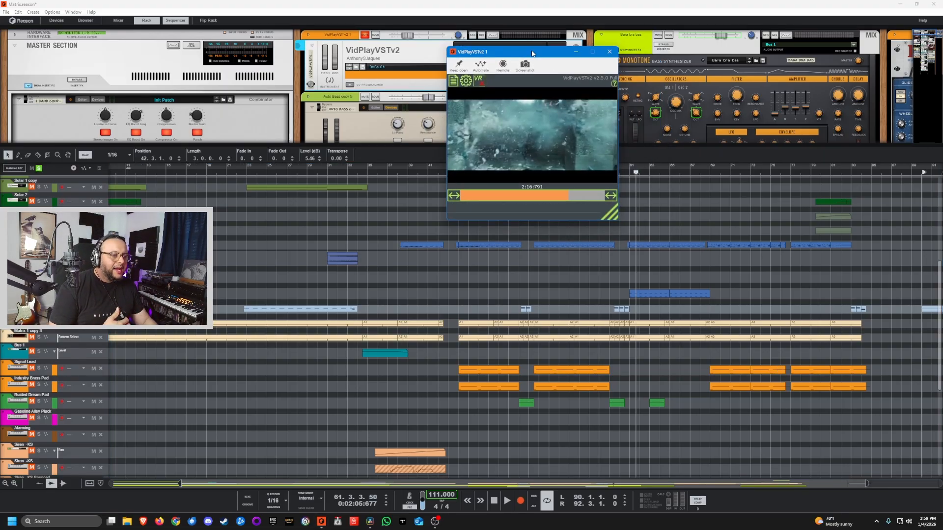
pyautogui.click(608, 64)
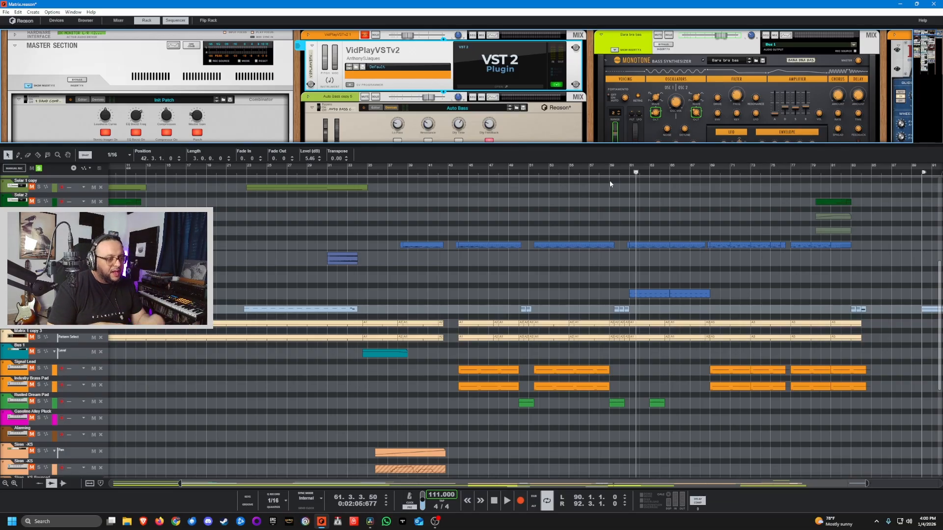
# Set the playhead at 61.1.1, single out the first Signal Lead and Industry Brass Pad clips, and show the Signal Lead device in the rack.
pyautogui.moveTo(638, 172); pyautogui.dragTo(630, 171)
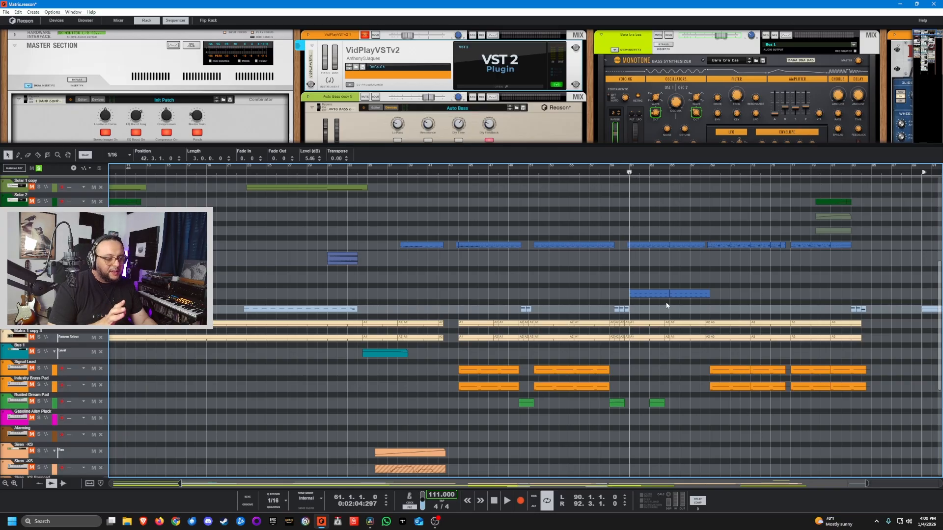
pyautogui.click(462, 371)
pyautogui.click(462, 385)
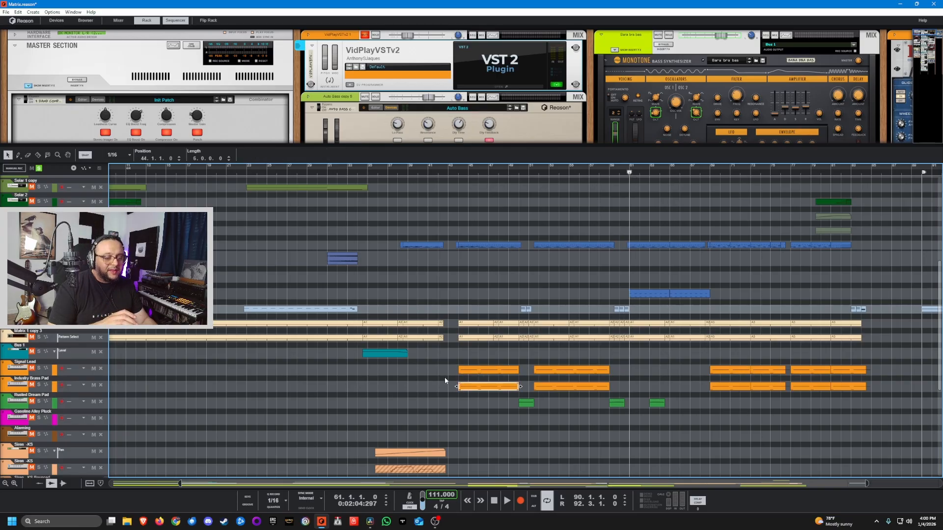
pyautogui.click(417, 372)
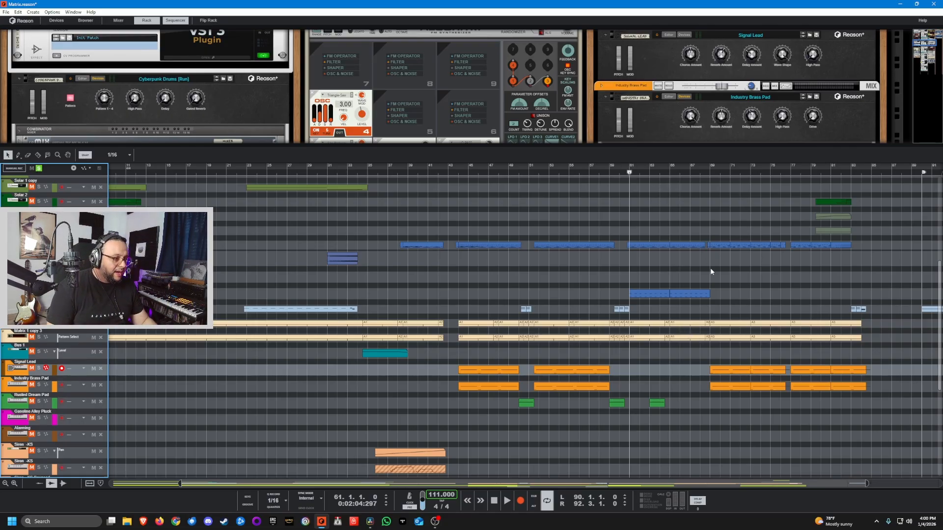
# Look over the surrounding tracks and enlarge the rack area to show more of the Signal Lead and Industry Brass Pad devices.
pyautogui.scroll(4, 710, 269)
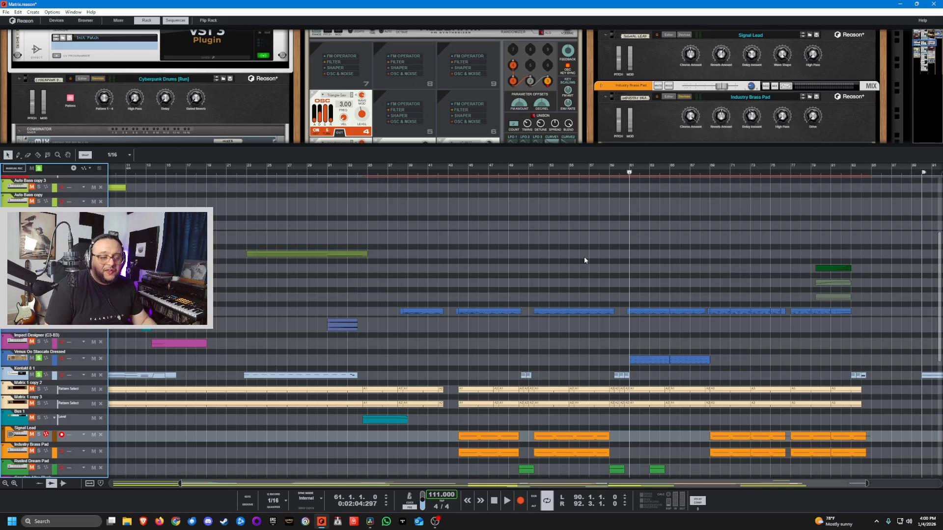
pyautogui.scroll(-4, 681, 260)
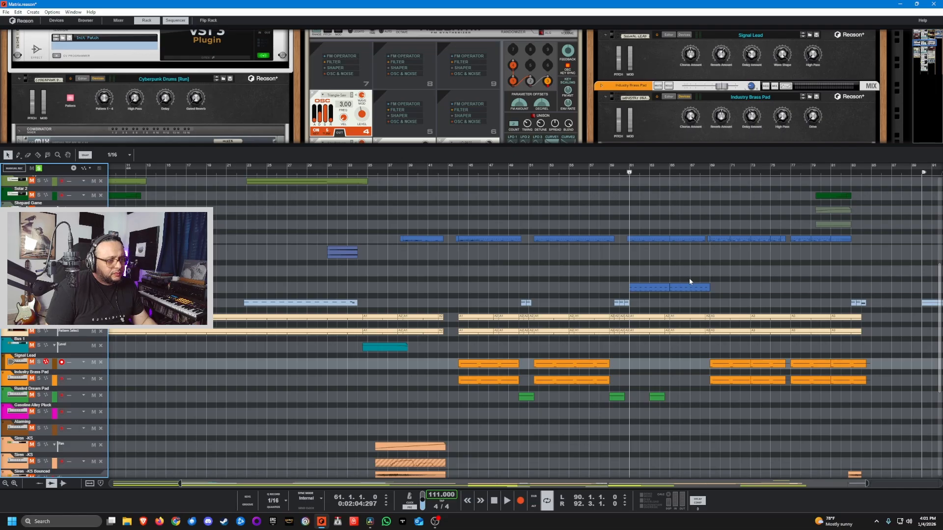
pyautogui.scroll(-4, 689, 281)
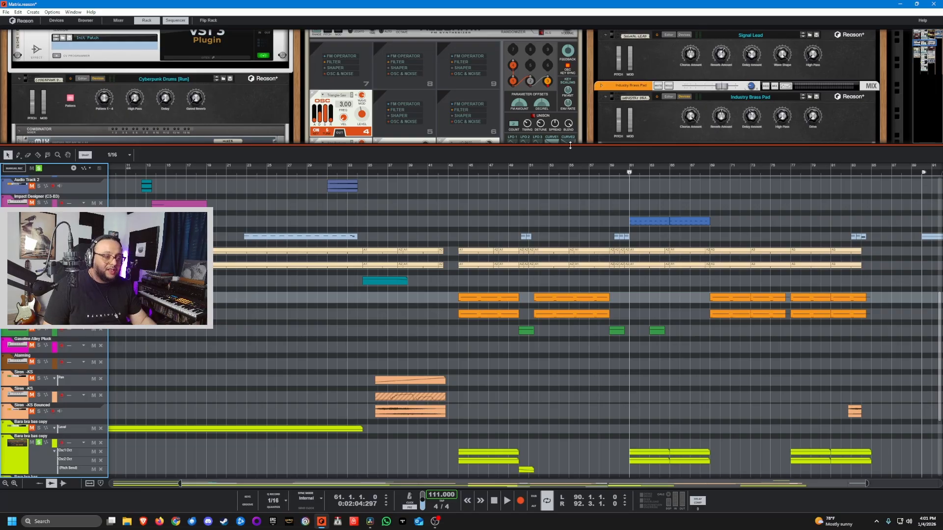
pyautogui.moveTo(570, 145); pyautogui.dragTo(571, 209)
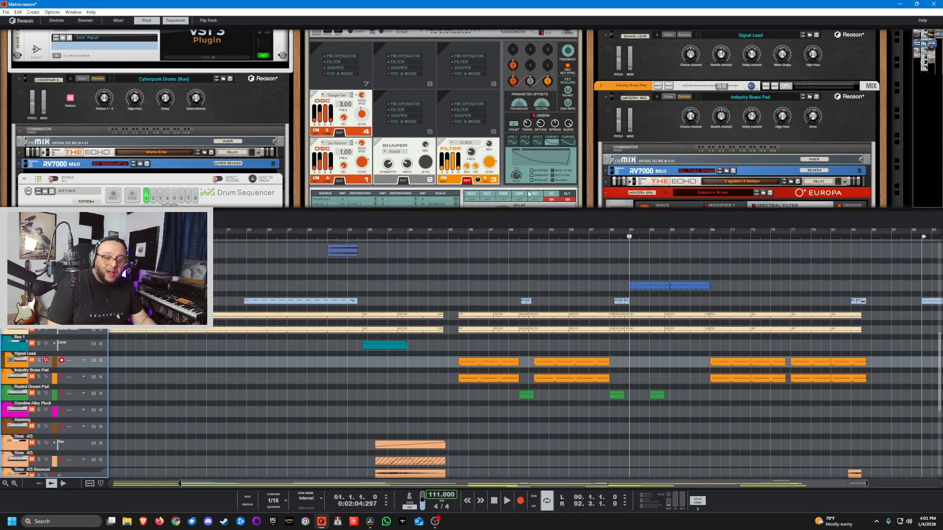